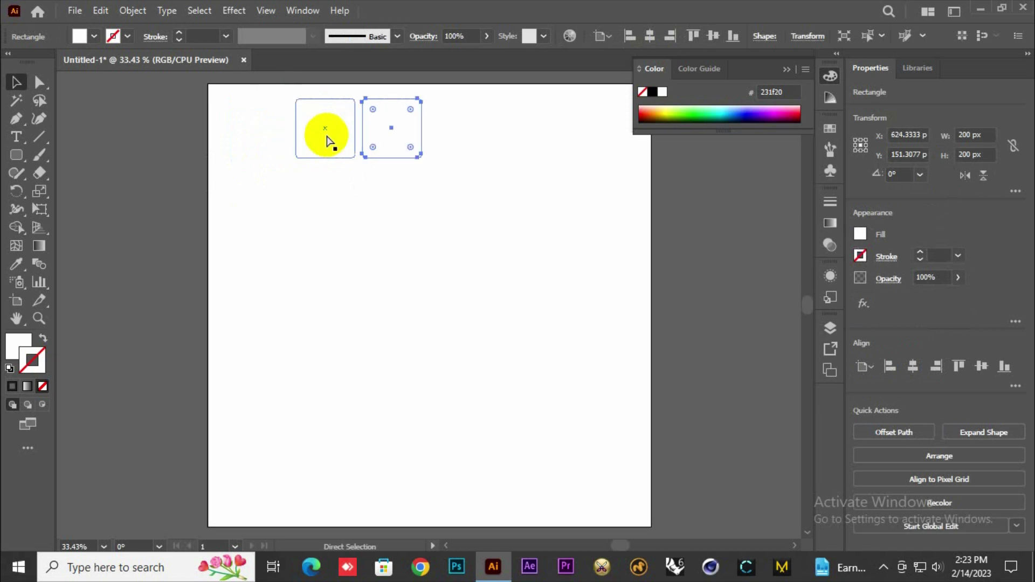
Fill the first square of the row with dark brown, hex 412108.
left_click(504, 248)
left_click(239, 137)
double_click(18, 345)
type("41")
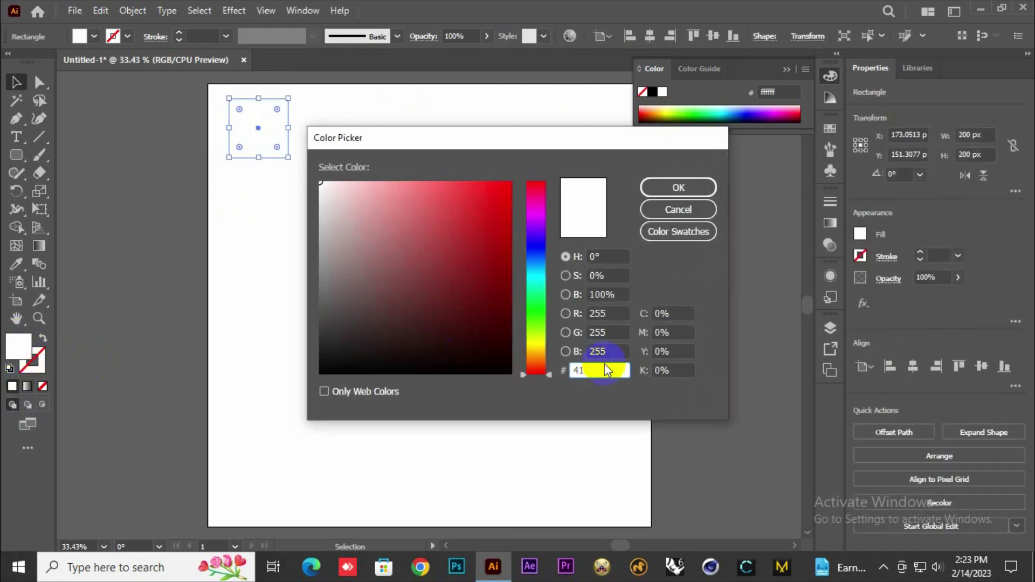
type("2108")
key("Return")
Fill the second square with orange.
left_click(331, 111)
double_click(19, 346)
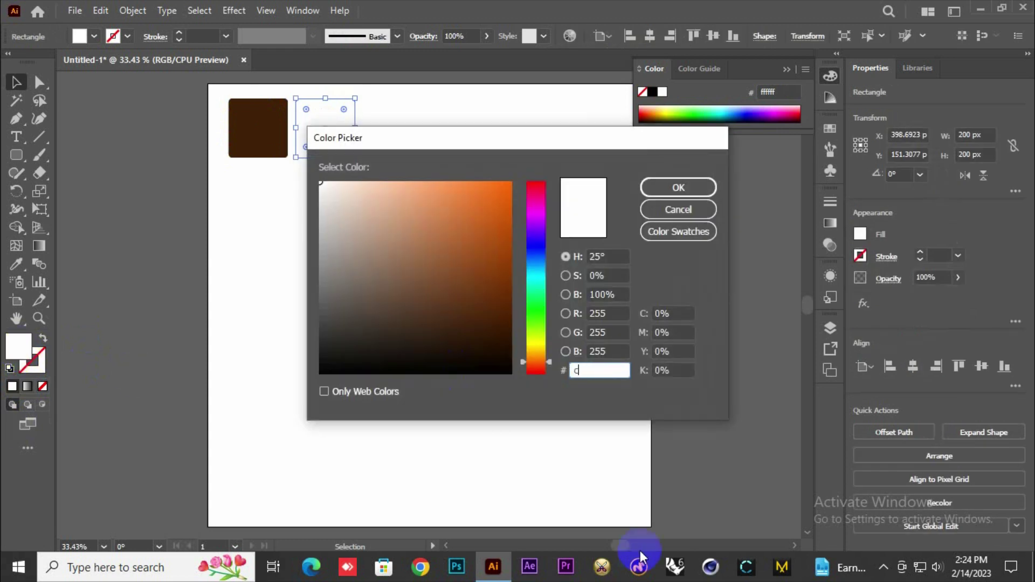
left_click(682, 189)
Fill the third square with pale yellow, hex fcf1c1.
left_click(398, 111)
double_click(19, 345)
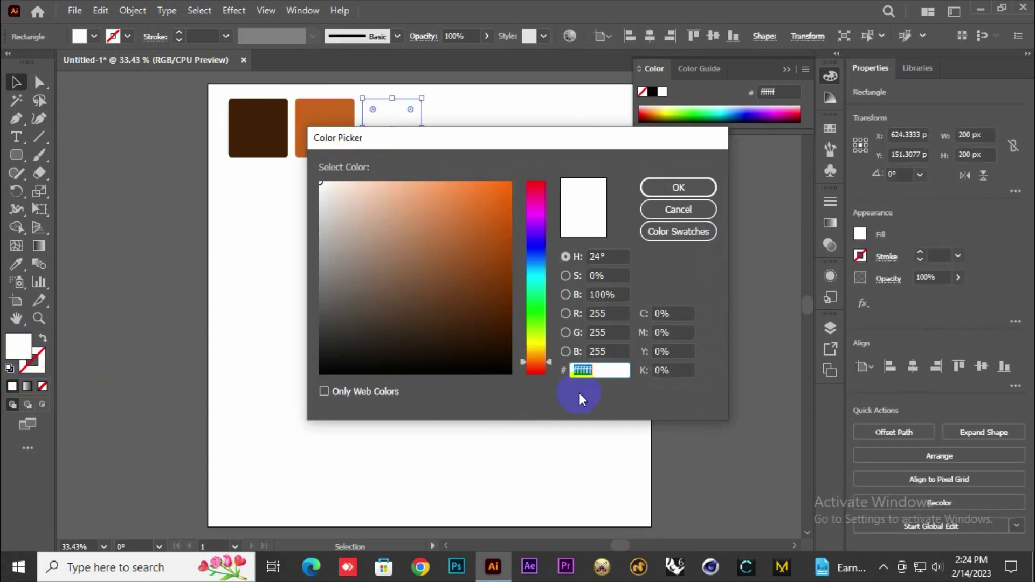
type("fcf1c1")
key("Return")
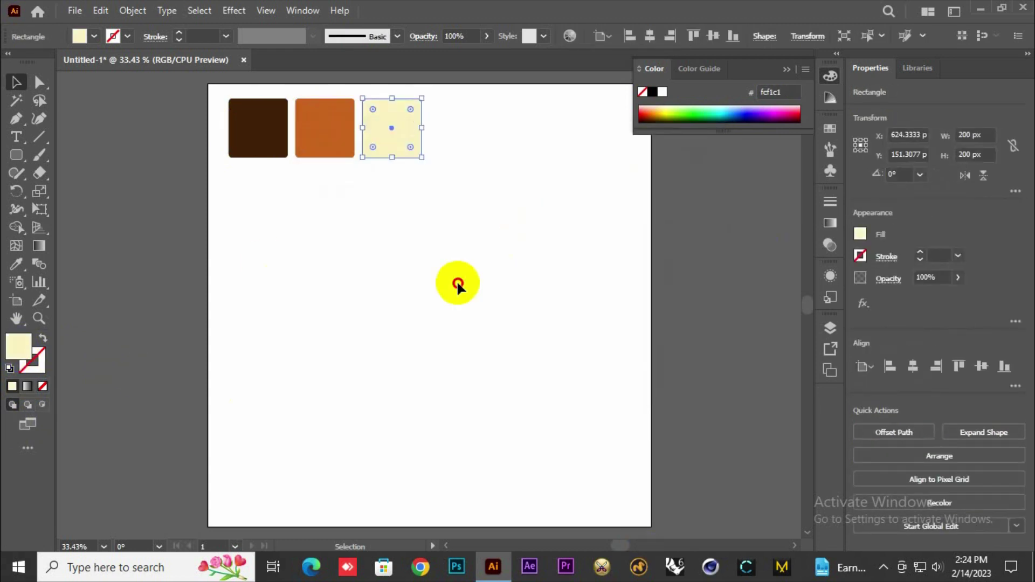
Change the third square's fill to hex fef1e1.
left_click(498, 219)
left_click(392, 128)
double_click(18, 346)
type("fef1e1")
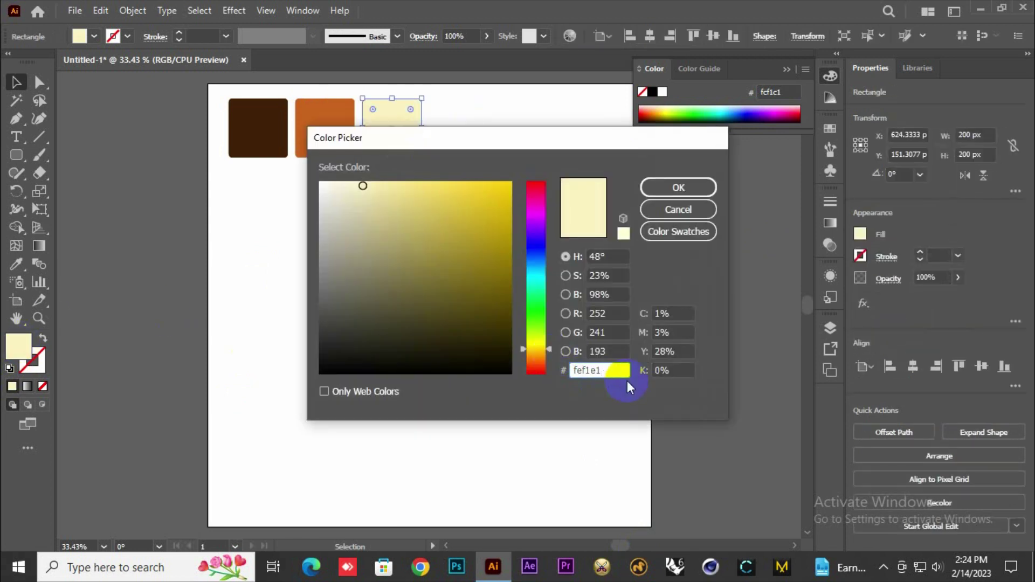
left_click(678, 187)
Set the third square's fill to cream, hex fcf1e1, and deselect it.
double_click(18, 345)
type("fcf1e")
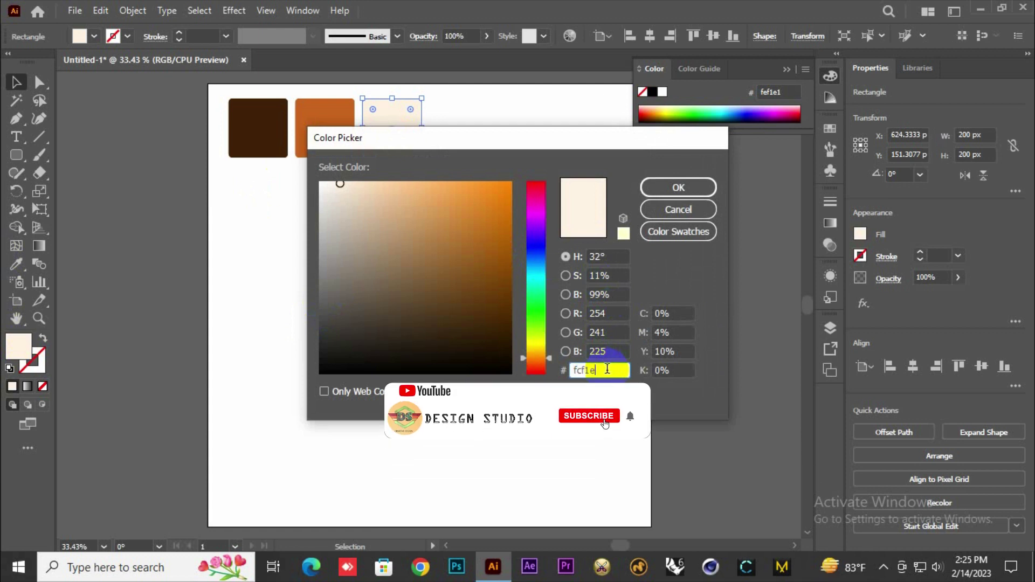
left_click(668, 186)
left_click(441, 222)
Fill the fourth square with salmon pink, hex f79c7f.
left_click(458, 128)
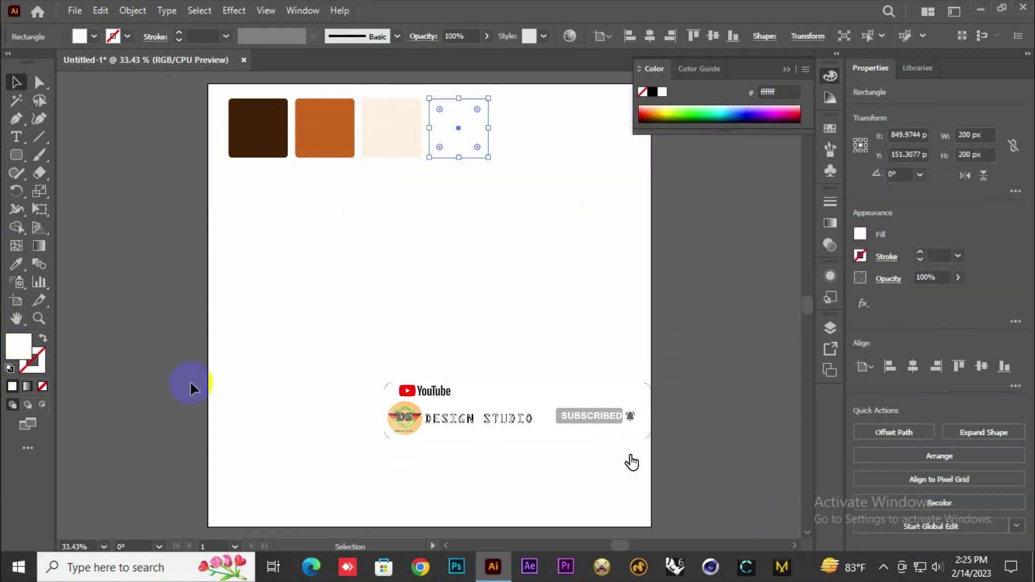
double_click(19, 346)
type("f79c7f")
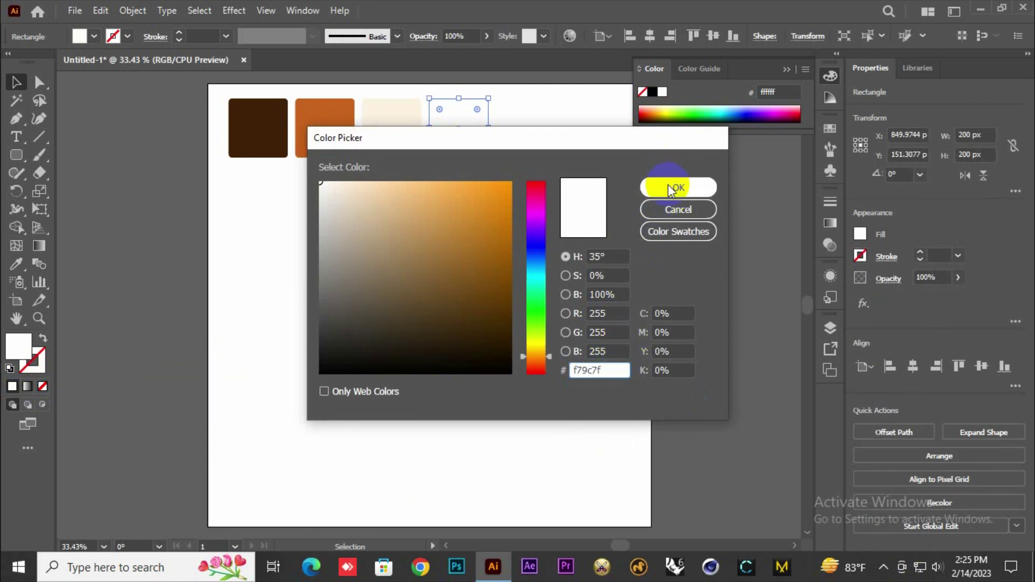
left_click(593, 371)
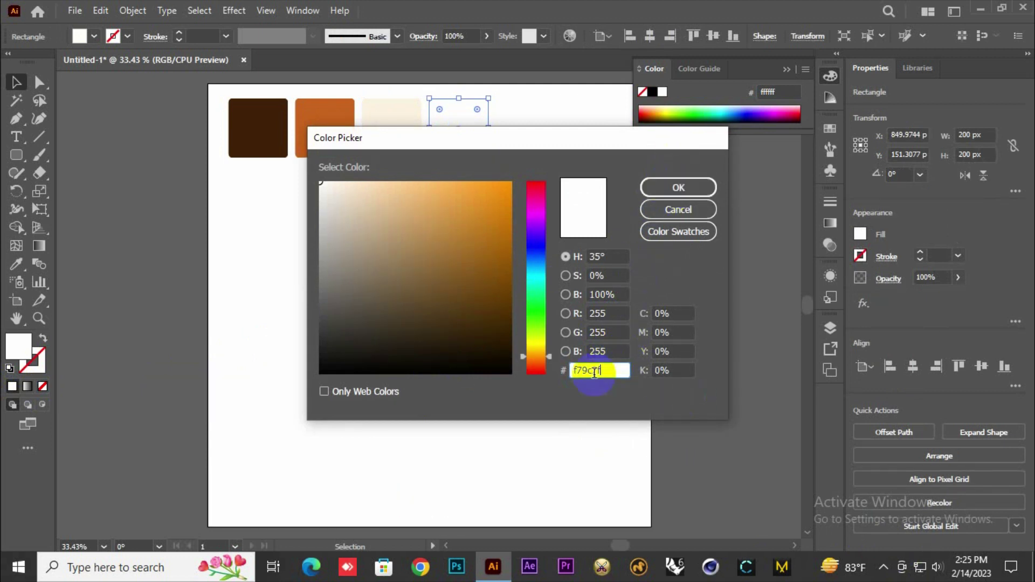
left_click(672, 187)
Fill the fifth square with near-black, hex 0a0200.
left_click(526, 116)
double_click(18, 343)
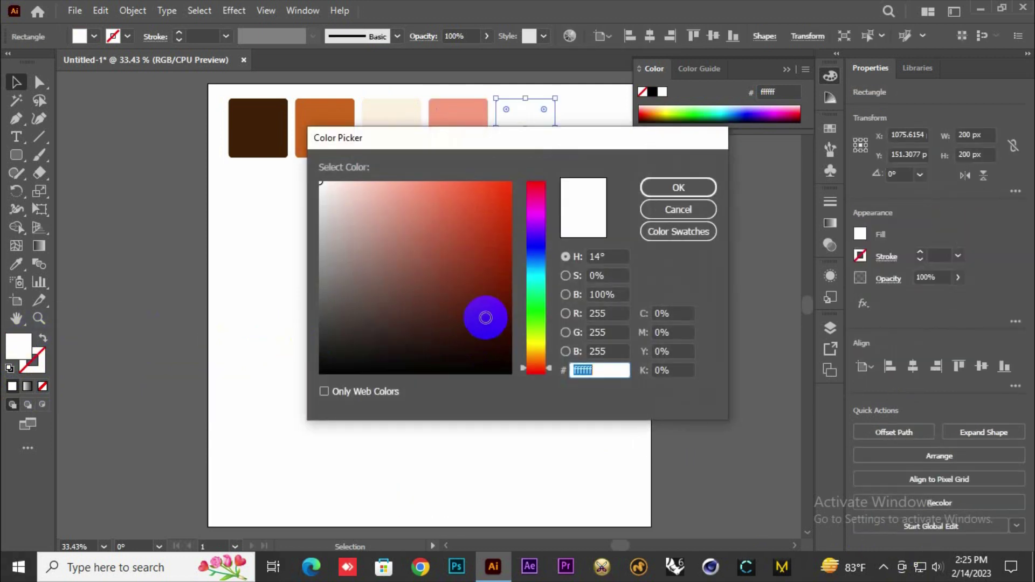
type("0a0200")
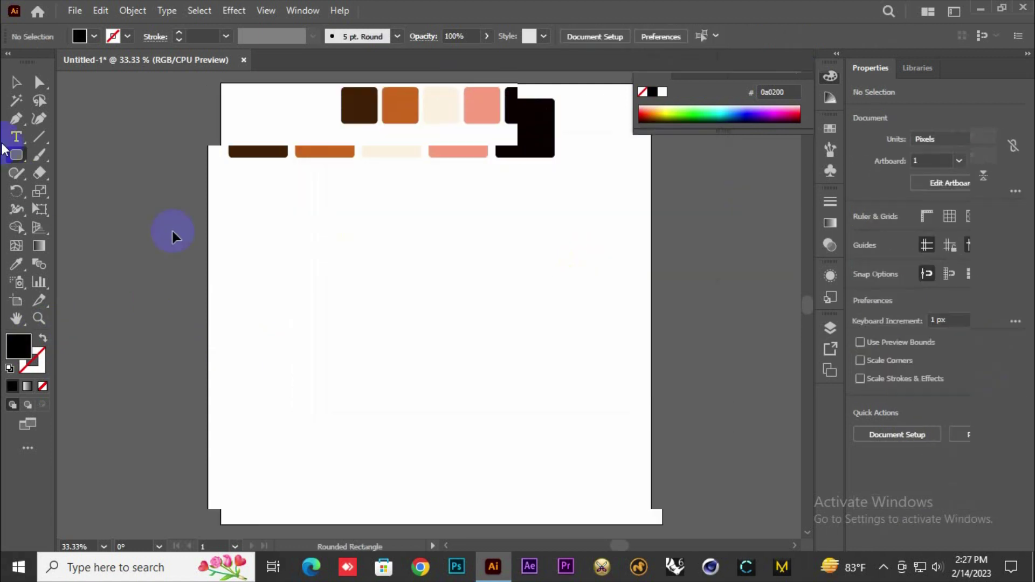
Draw a 10 by 10 px rectangle in the empty area below the color squares.
left_click_drag(16, 155, 59, 155)
left_click(382, 347)
type("10")
double_click(497, 274)
type("10")
left_click(496, 309)
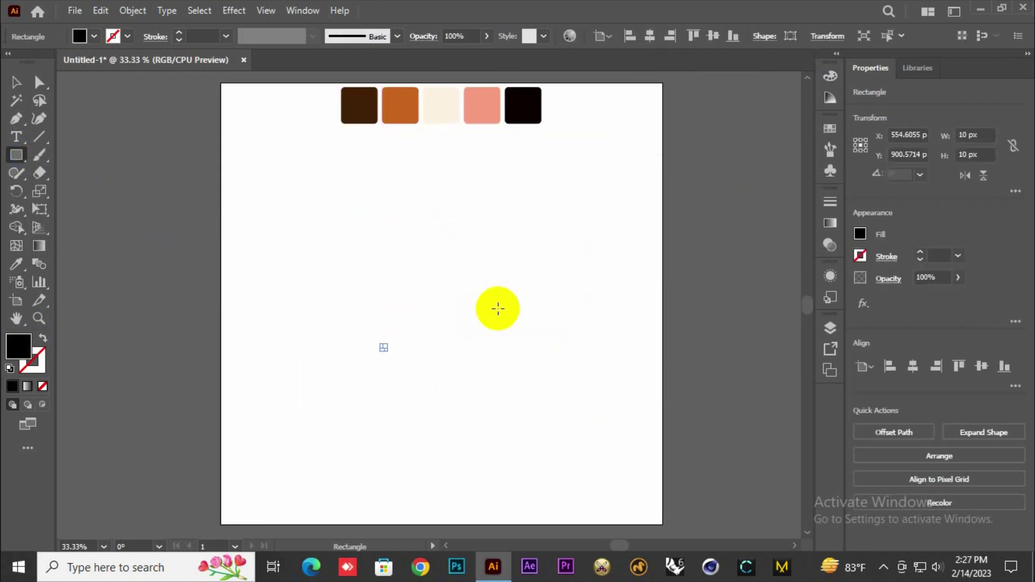
With nothing selected, set the fill to none and the stroke color to white.
left_click(17, 82)
scroll(372, 372, "up", 3)
scroll(426, 324, "up", 8)
left_click(524, 252)
left_click(17, 345)
left_click(43, 386)
left_click(37, 368)
left_click(16, 387)
double_click(34, 367)
left_click_drag(502, 277, 318, 181)
left_click(671, 190)
Draw a V path with the Pen tool from the square's upper corners to the midpoint of its lower edge.
left_click(16, 119)
left_click(365, 168)
left_click(435, 309)
left_click(505, 169)
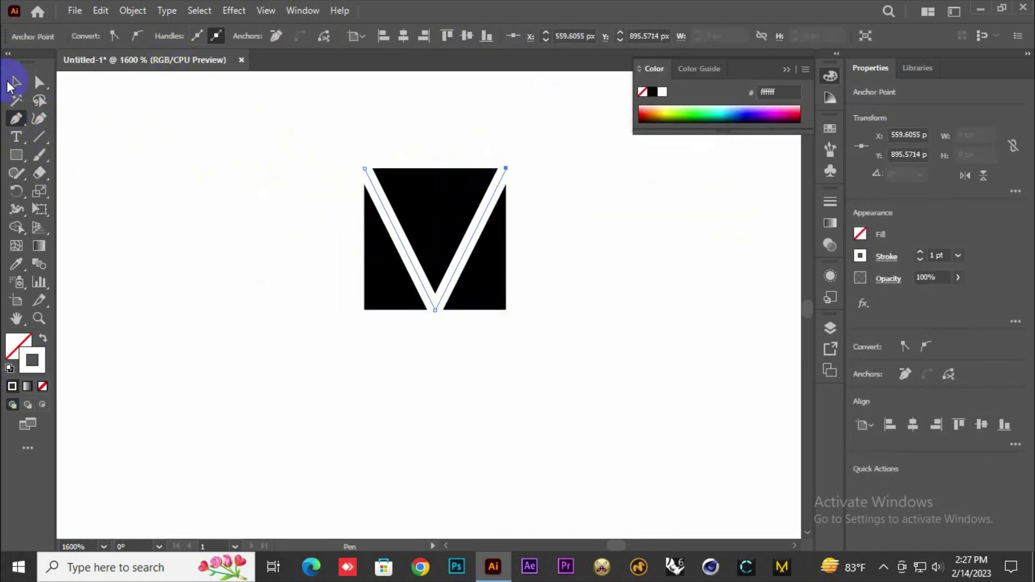
Apply the elliptical width profile to the V path and set its stroke weight to 5 pt.
left_click(16, 82)
left_click(313, 36)
left_click(272, 68)
left_click(226, 36)
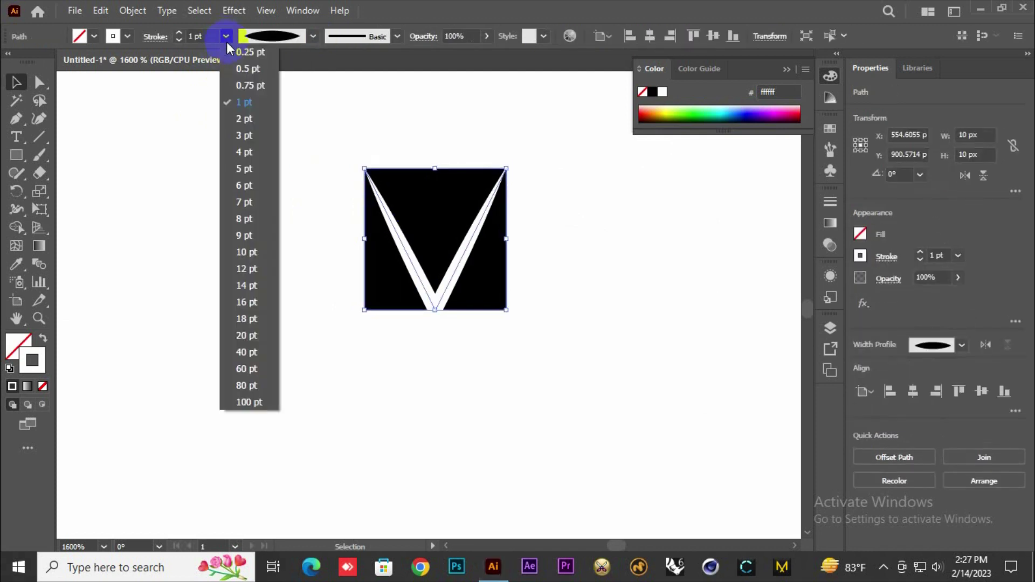
left_click(242, 167)
Open the V path's stroke options, scale the V down inside the black square and deselect.
left_click(886, 257)
mouse_move(506, 309)
left_mouse_down()
mouse_move(512, 325)
mouse_move(483, 282)
left_mouse_up()
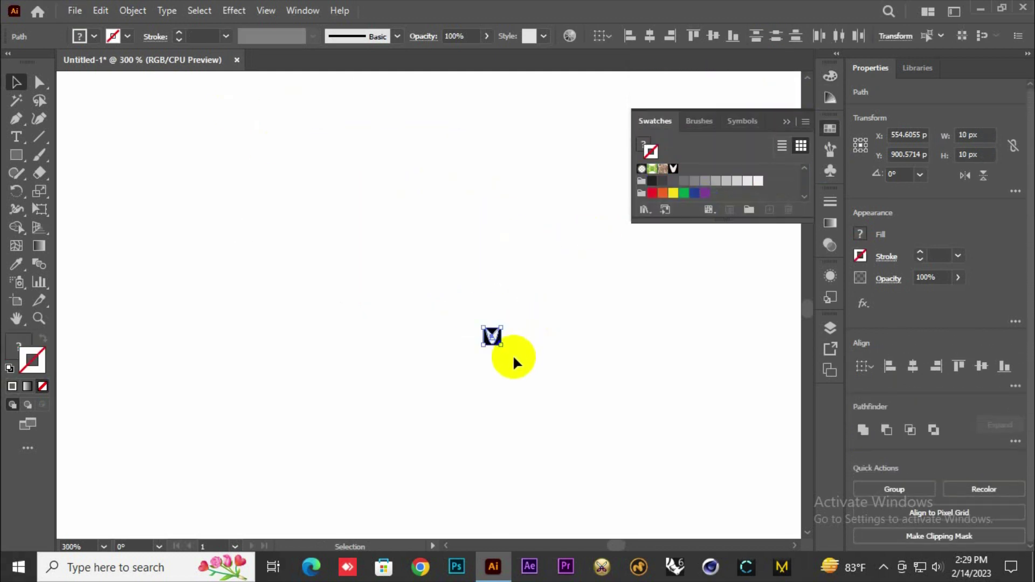
left_click(513, 355)
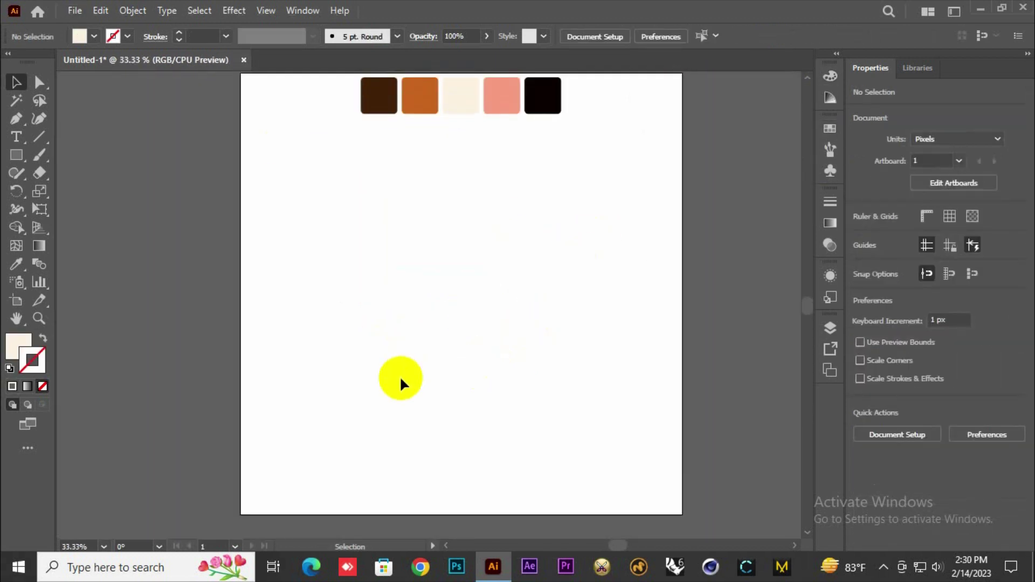
Draw a rectangle 300 px wide and 900 px high below the color squares.
scroll(400, 376, "down", 1)
left_click(16, 155)
left_click(321, 137)
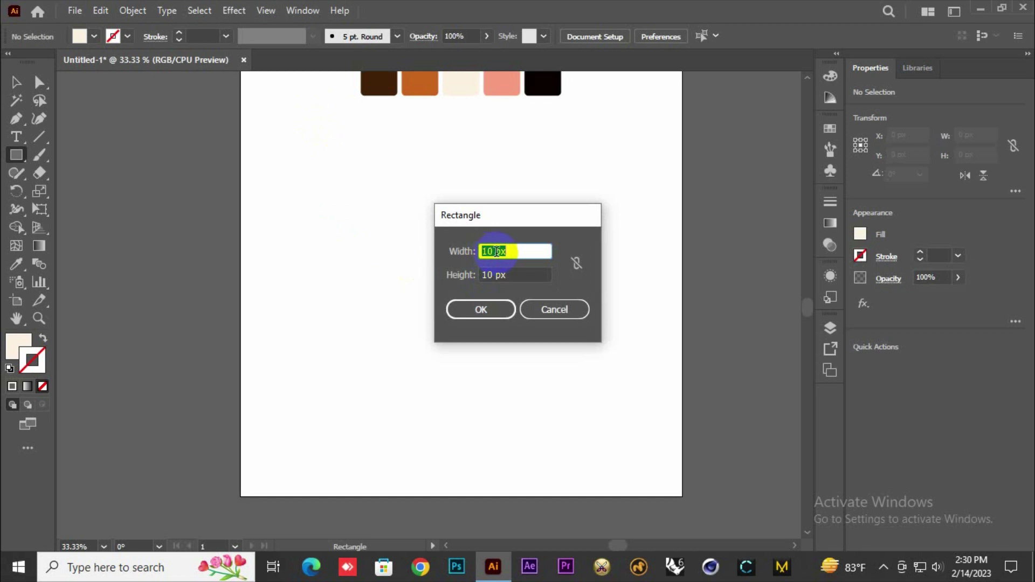
type("260")
key("Tab")
type("89")
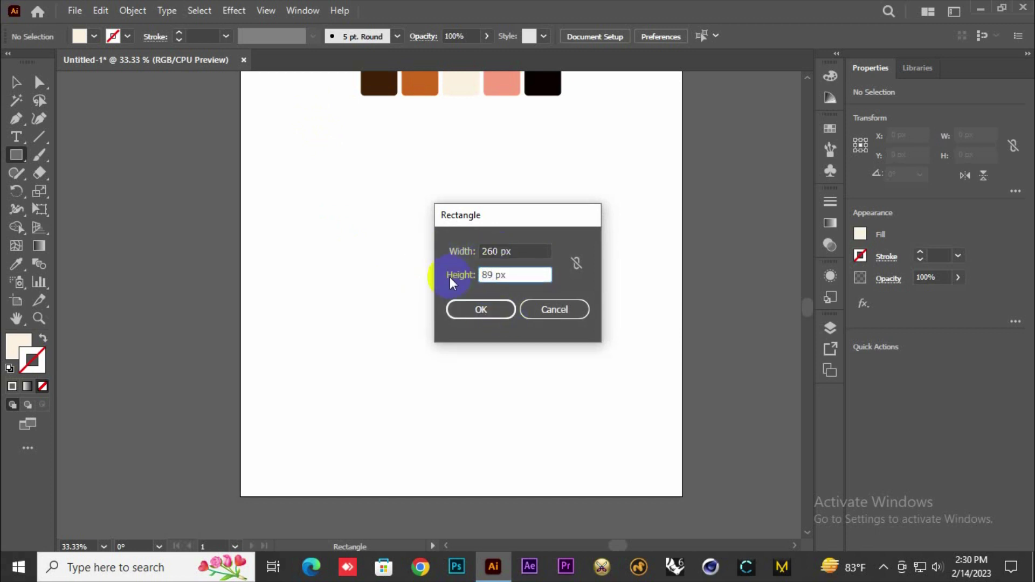
left_click(481, 311)
key("BackSpace")
key("BackSpace")
type("900")
key("Tab")
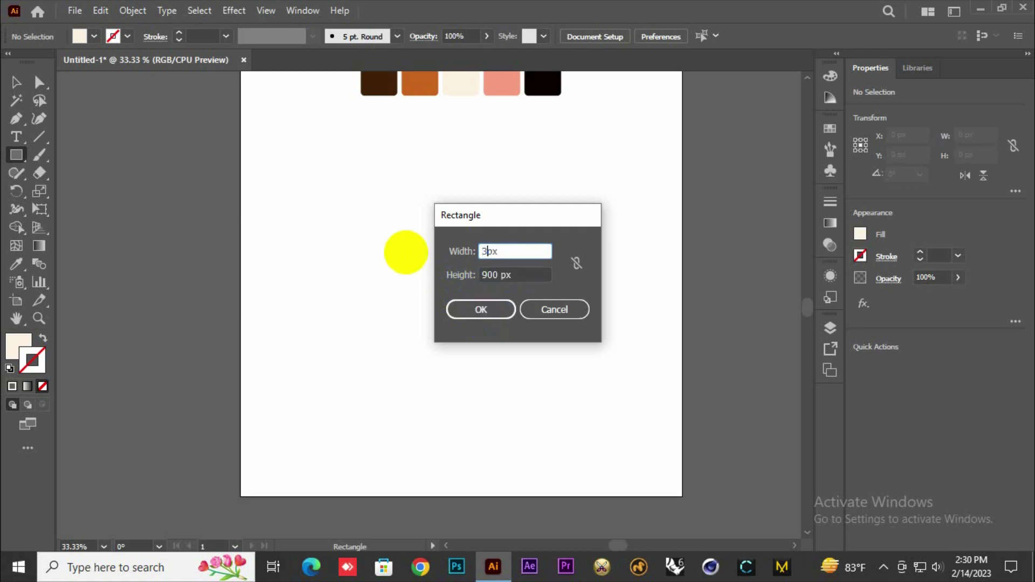
type("300")
key("Return")
Fill the tall rectangle with the near-black color sampled from the fifth square.
key("i")
left_click(542, 84)
key("v")
Fill the tall rectangle with the V pattern swatch.
left_click(342, 210)
left_click(830, 128)
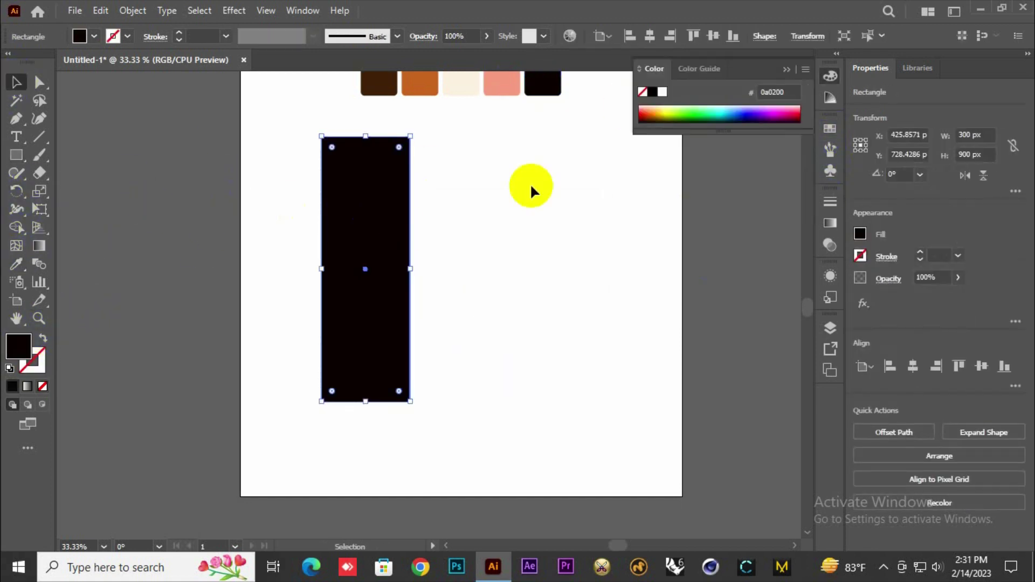
left_click(673, 169)
scroll(558, 345, "up", 3)
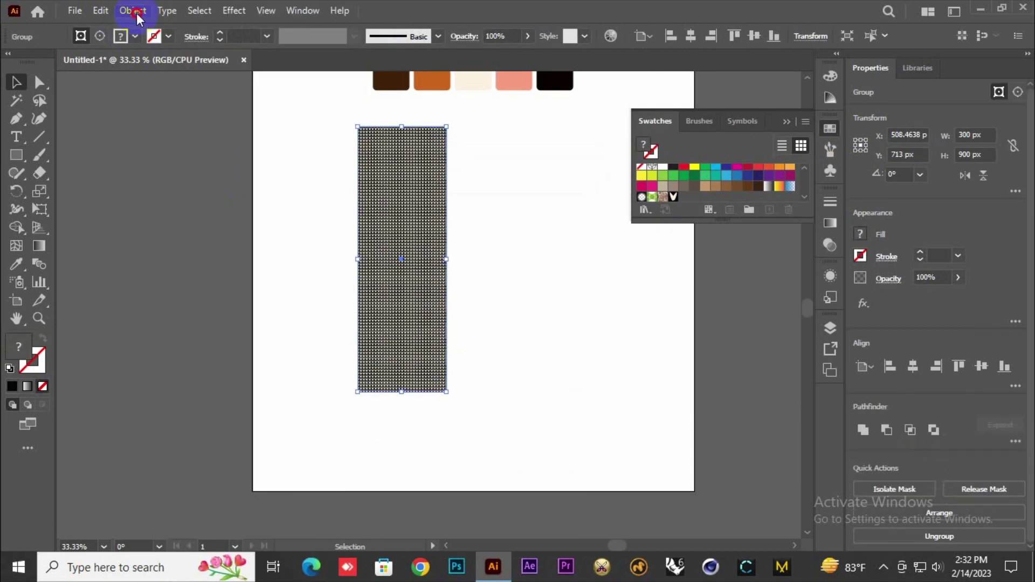
Release the clipping mask on the expanded pattern and ungroup the artwork.
left_click(137, 13)
mouse_move(220, 533)
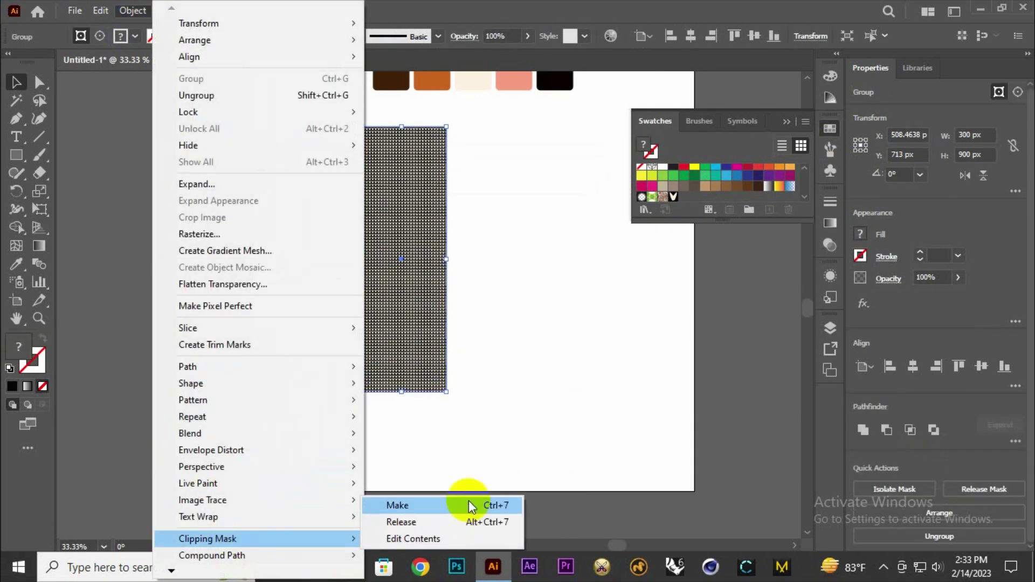
left_click(465, 504)
left_click(132, 10)
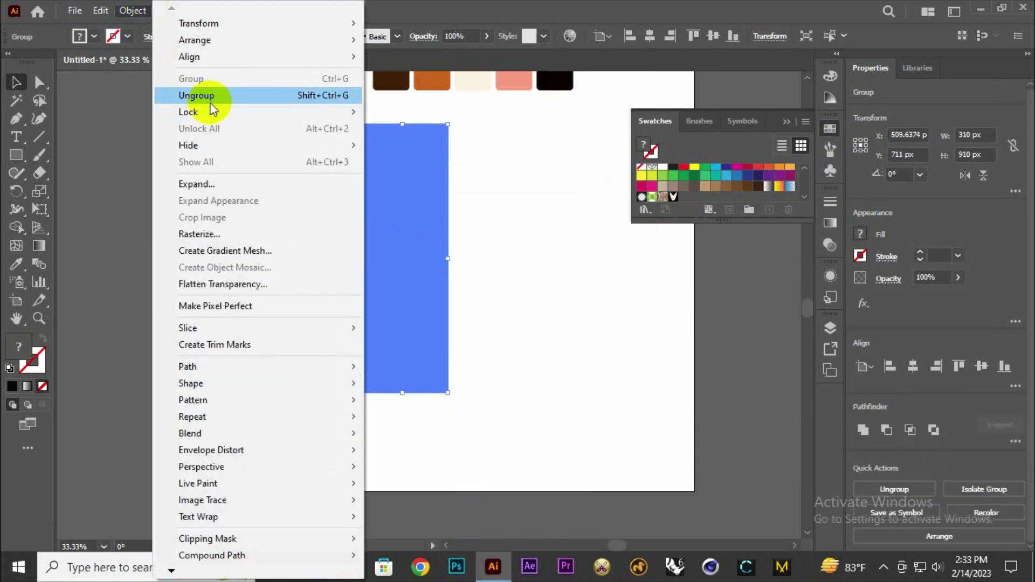
left_click(195, 97)
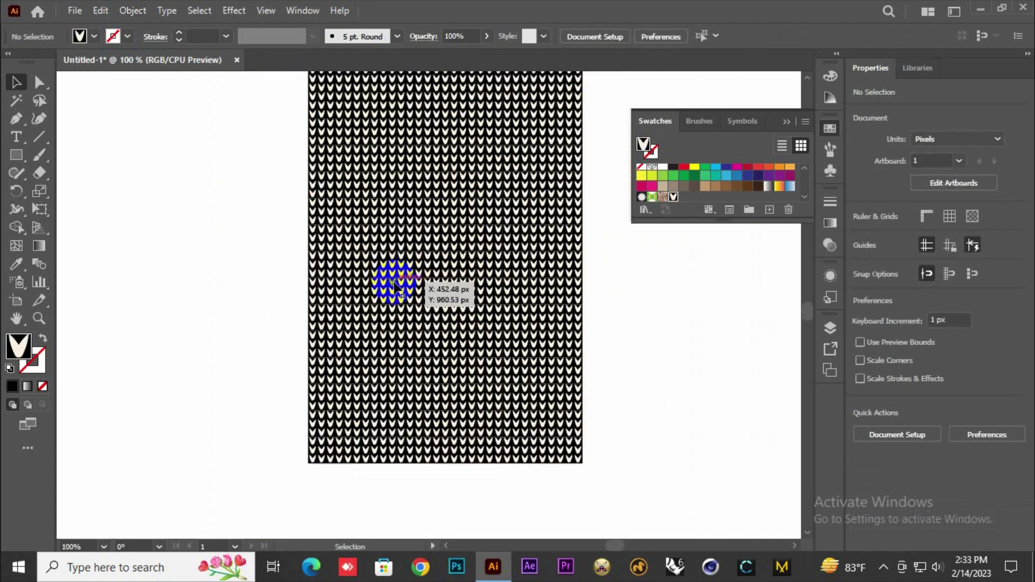
Try to select all matching pattern tiles from one tile at the pattern's left edge.
left_click_drag(395, 286, 336, 341)
left_click(289, 282)
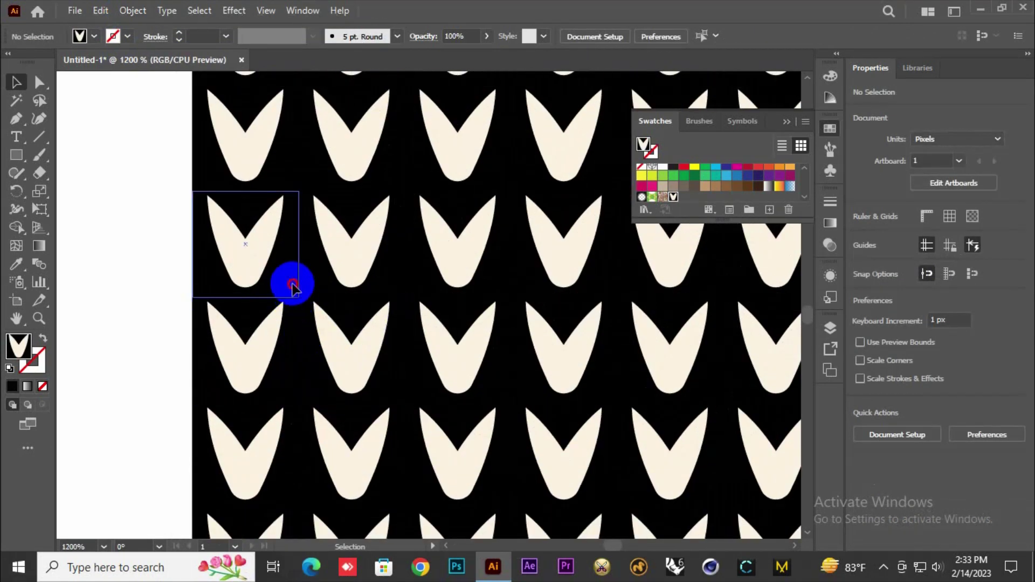
left_click(199, 10)
mouse_move(220, 155)
left_click(456, 216)
left_click(204, 174)
left_click(199, 10)
mouse_move(220, 153)
left_click(453, 221)
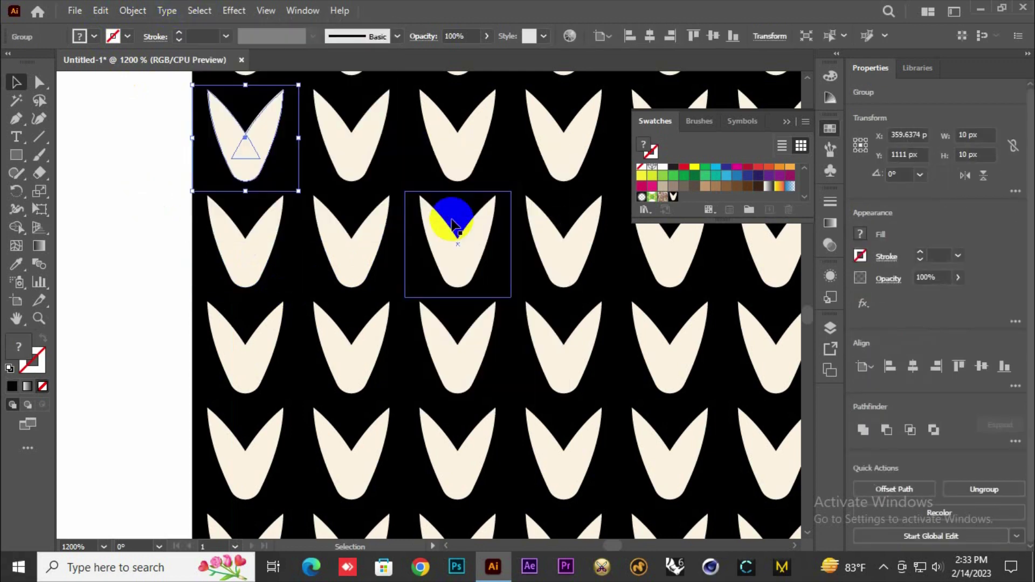
Move part of the pattern artwork slightly down and undo the move.
scroll(372, 377, "down", 6)
scroll(484, 373, "up", 3)
left_click_drag(462, 347, 463, 380)
key("ctrl+z")
left_click(460, 348)
scroll(378, 377, "down", 6)
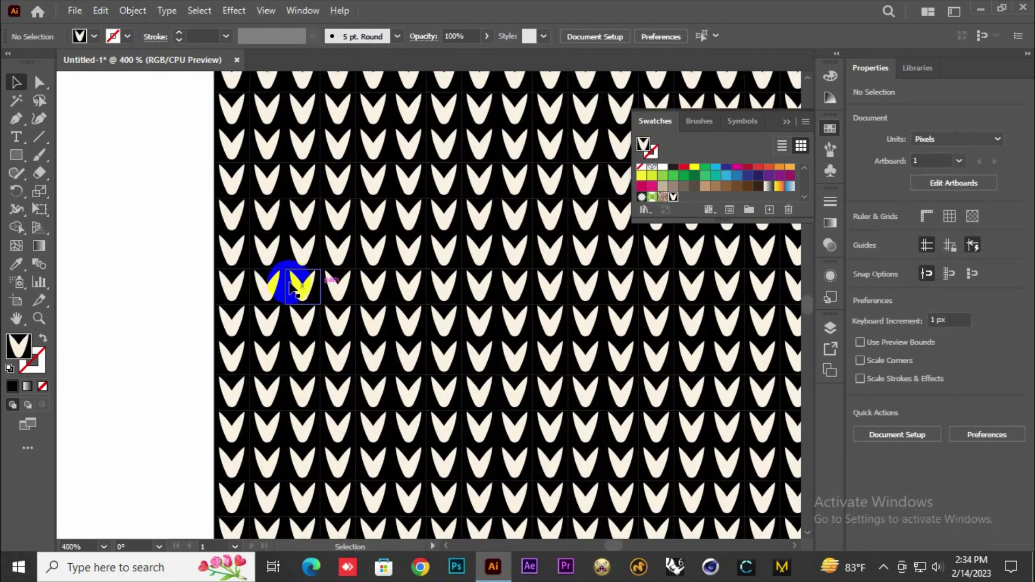
Select every black tile square with the same fill and lock the selection.
left_click(264, 232)
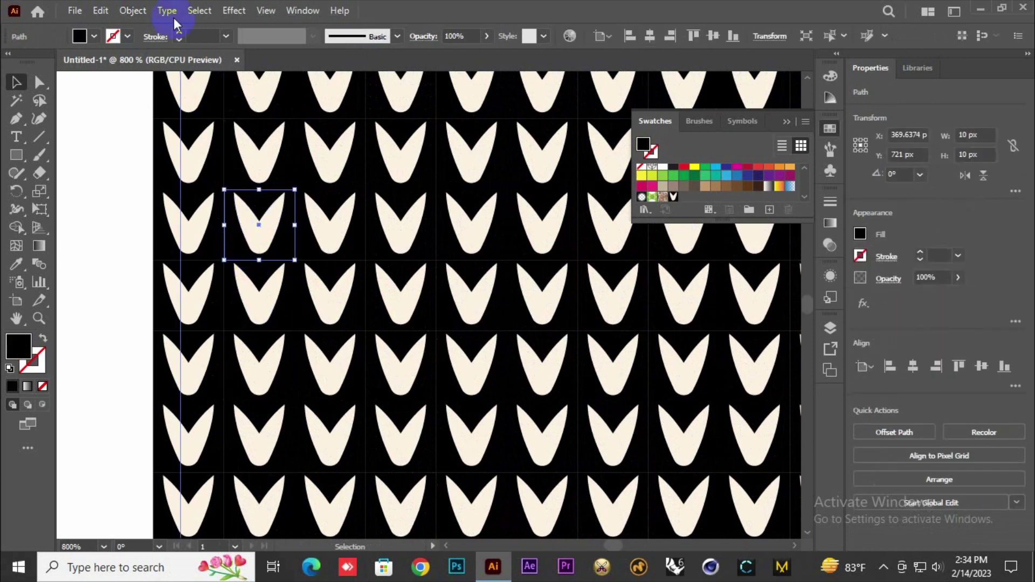
left_click(199, 10)
mouse_move(220, 153)
left_click(443, 216)
scroll(277, 173, "down", 5)
left_click(133, 10)
mouse_move(256, 108)
left_click(410, 109)
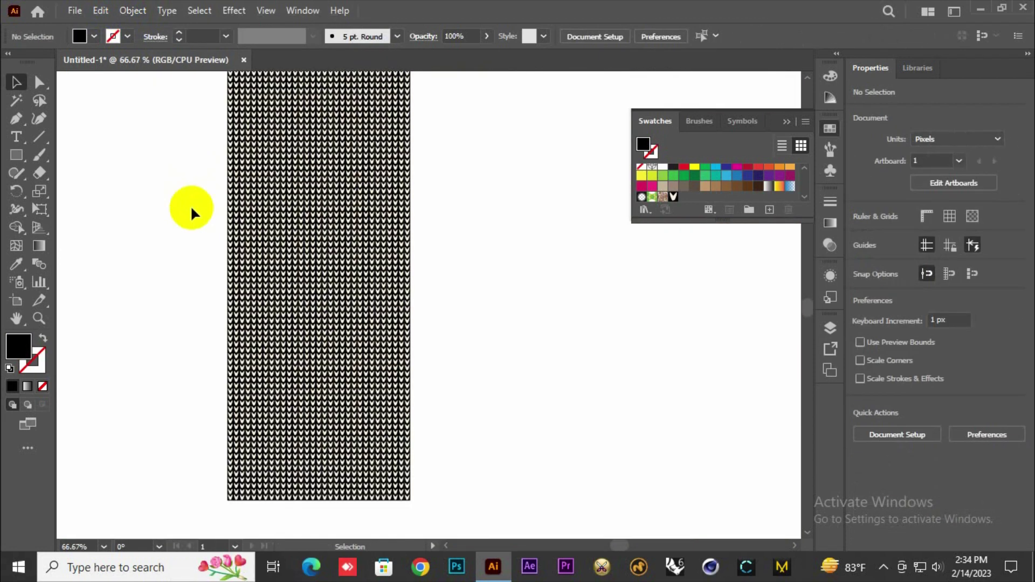
Recolor the seventh row of V stitches from the pattern's lower edge with the orange sampled from the second square.
scroll(164, 352, "up", 3)
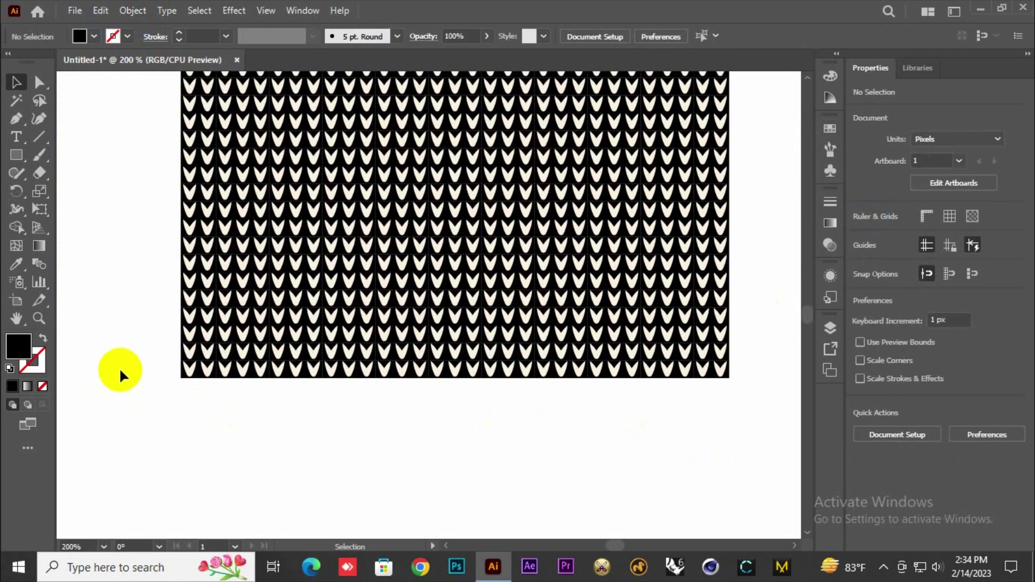
scroll(173, 343, "up", 1)
left_click(235, 357)
left_click(275, 364)
left_click(233, 213)
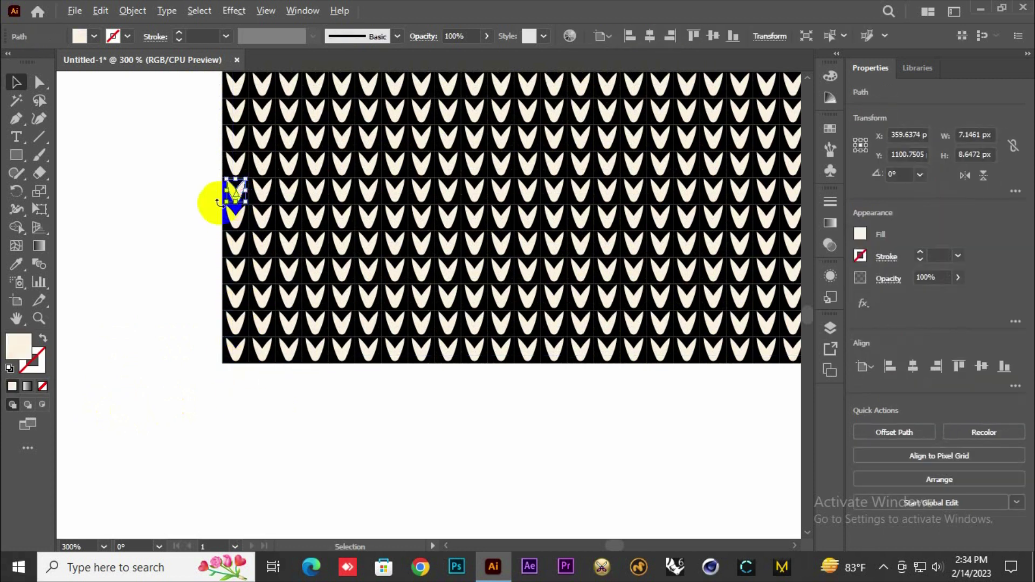
scroll(204, 200, "down", 1)
left_click_drag(200, 193, 755, 197)
scroll(208, 450, "down", 5)
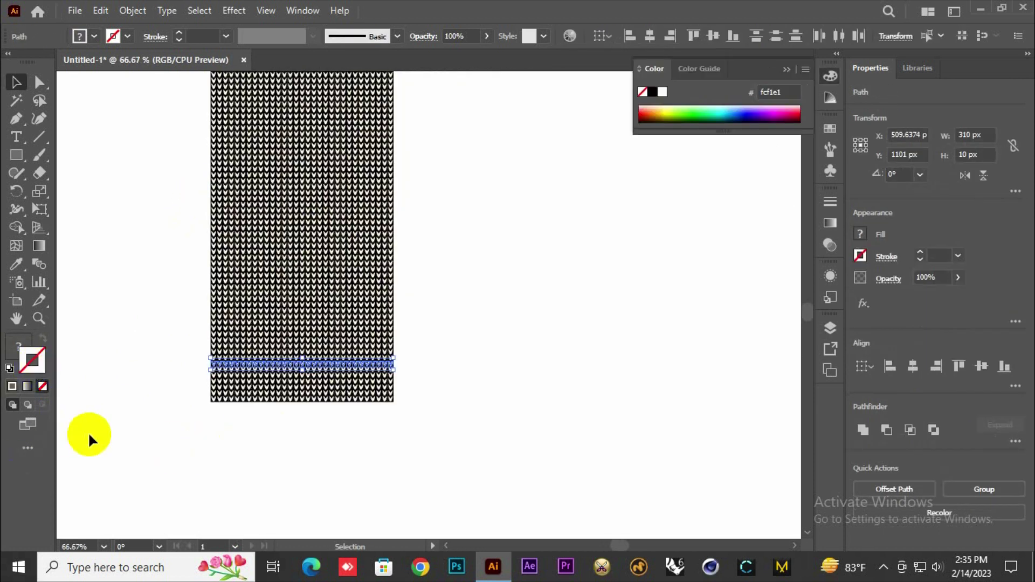
left_click(230, 94)
scroll(238, 402, "up", 4)
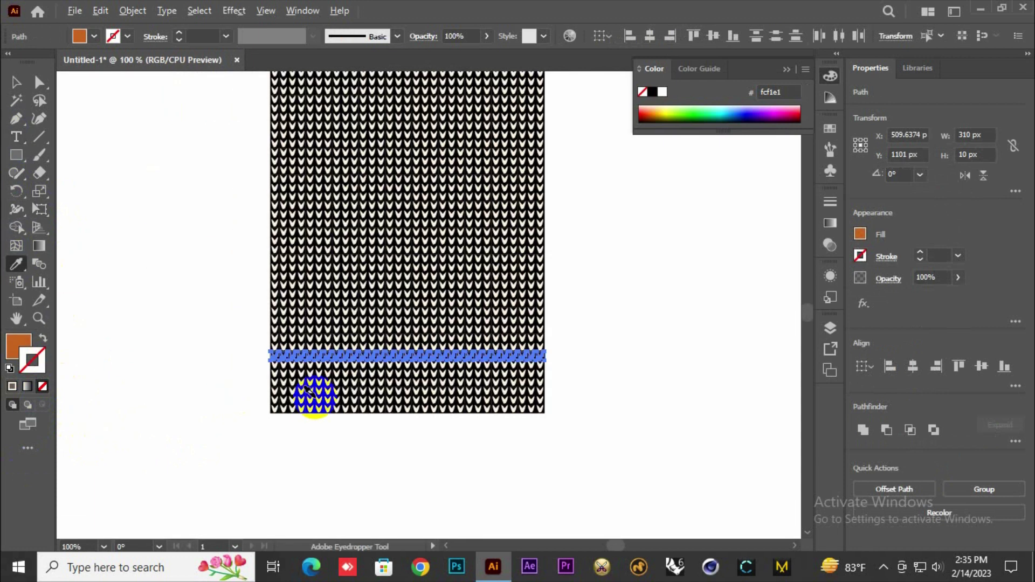
key("v")
left_click(139, 196)
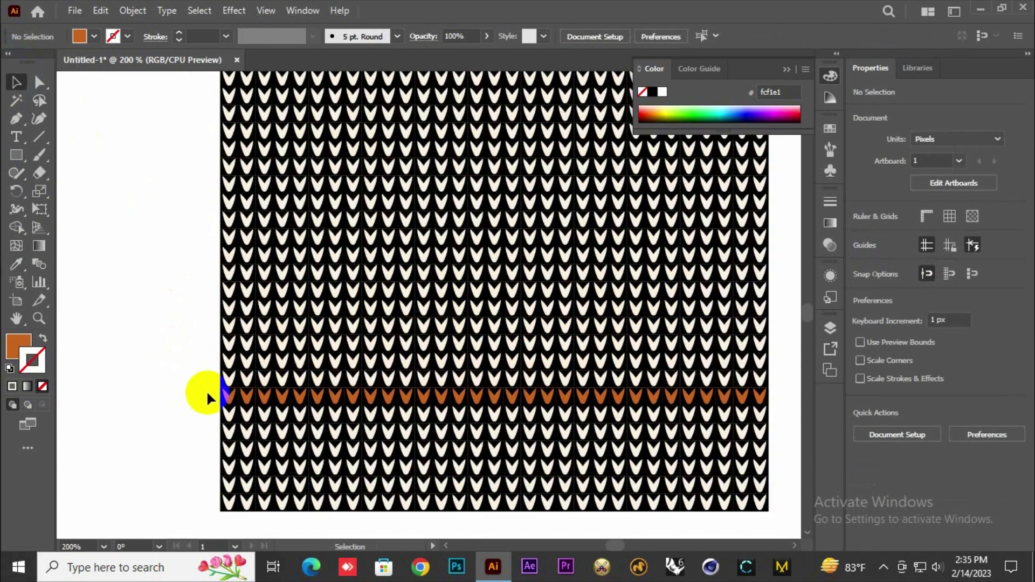
Recolor the full row of V stitches at Y 731 px with the orange sampled from the existing orange row.
left_click_drag(225, 397, 229, 164)
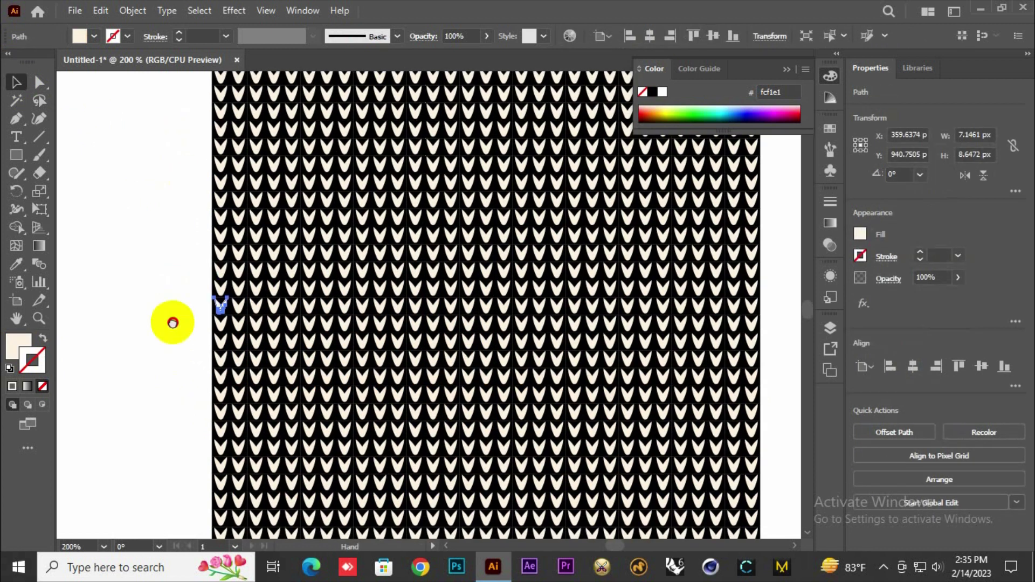
left_click_drag(224, 383, 229, 138)
left_click_drag(226, 339, 216, 326)
left_click_drag(178, 205, 762, 203)
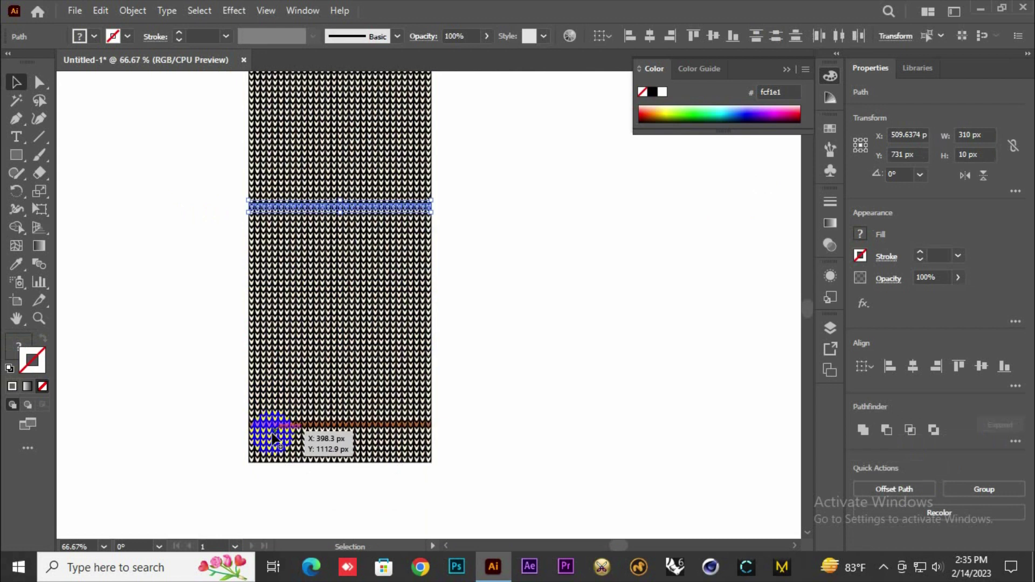
key("i")
left_click(247, 411)
key("ctrl+minus")
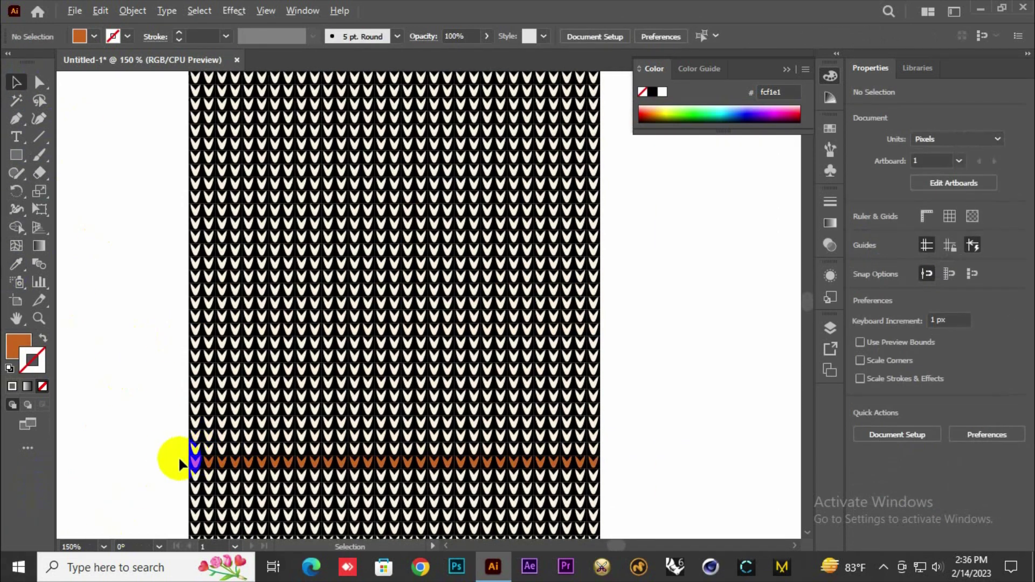
Recolor the full row of V stitches at about Y 511 px with the same orange.
scroll(183, 459, "up", 1)
left_click_drag(198, 382, 200, 103)
left_click_drag(170, 186, 168, 322)
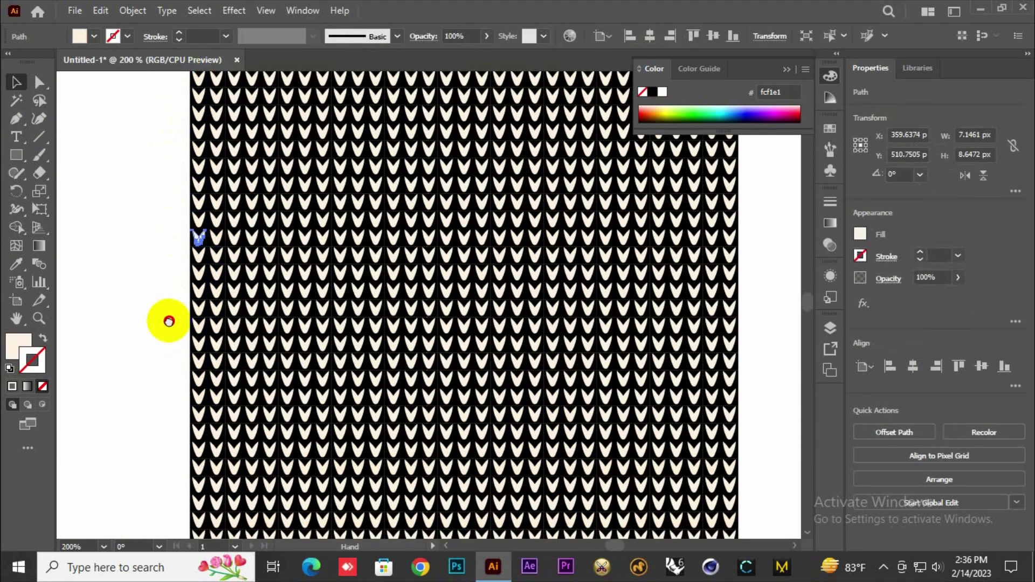
key("i")
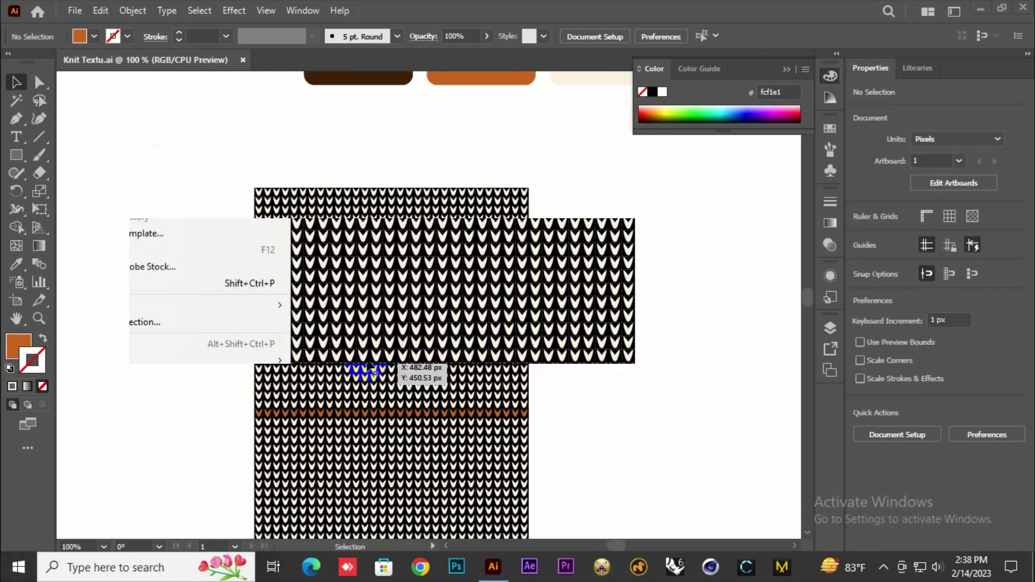
Delete the V stitches in the top six rows of the pattern, keeping the black tile squares.
left_click_drag(370, 369, 367, 365)
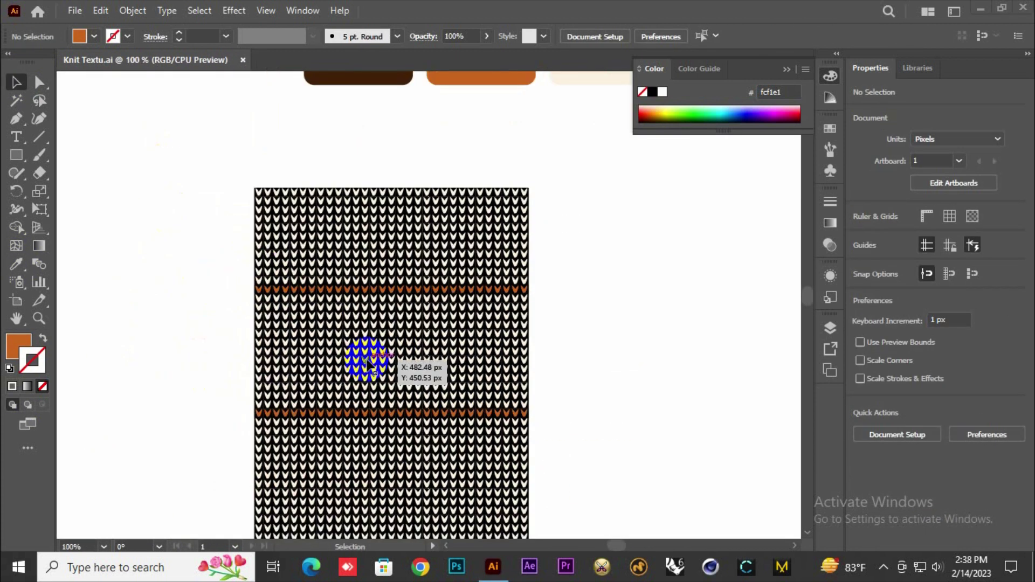
scroll(248, 283, "up", 1)
left_click_drag(259, 278, 272, 240)
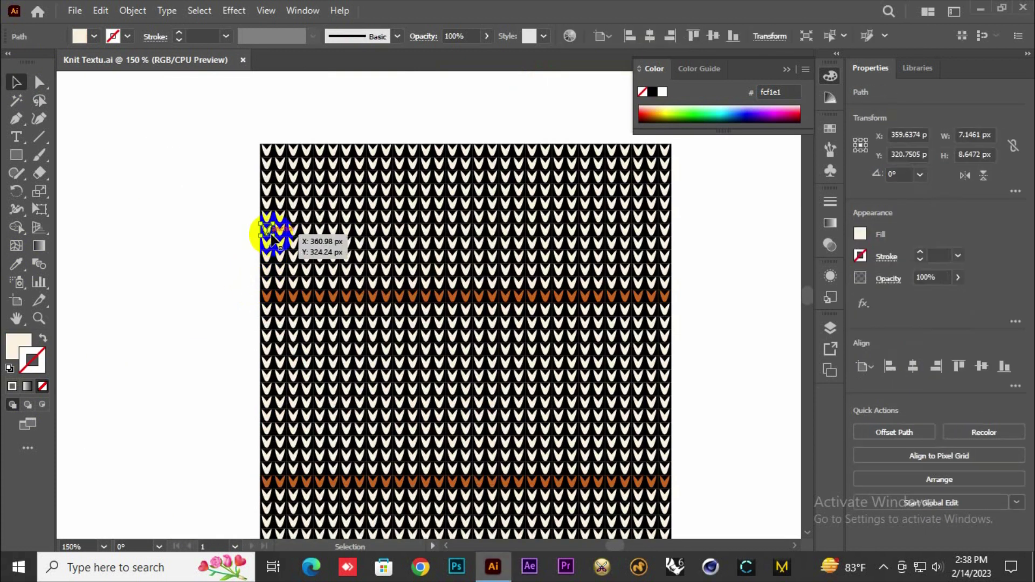
left_click(243, 240)
left_click_drag(245, 130, 694, 219)
left_click(694, 219)
Recolor a three-row zigzag of V stitches across the first 13 columns, just above the uppermost orange row, in the same orange.
scroll(250, 232, "up", 2)
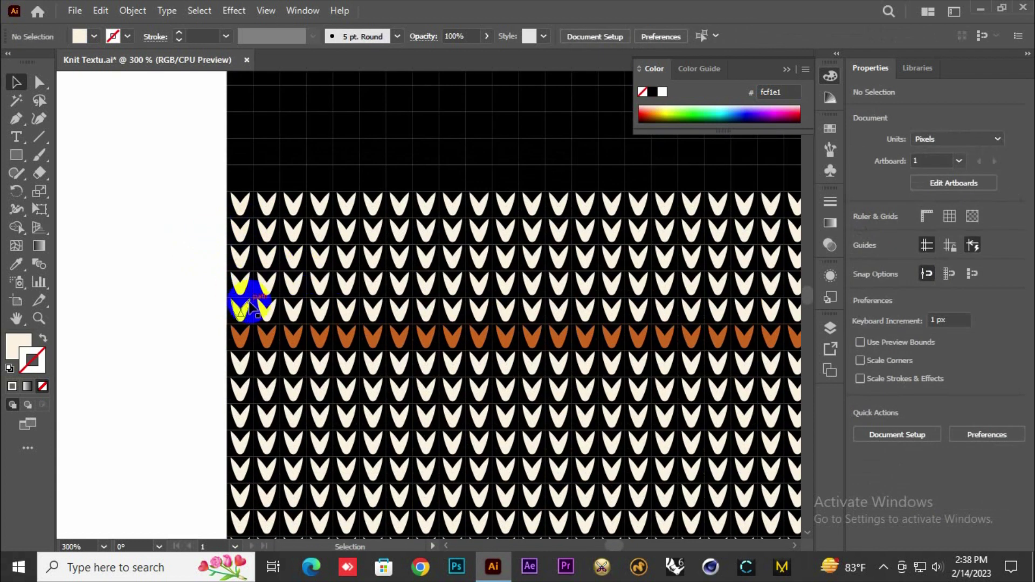
left_click(240, 283, "shift")
left_click(267, 256, "shift")
left_click(294, 230, "shift")
left_click(346, 283, "shift")
left_click(399, 230, "shift")
left_click(452, 283, "shift")
left_click(506, 230, "shift")
left_click(532, 256, "shift")
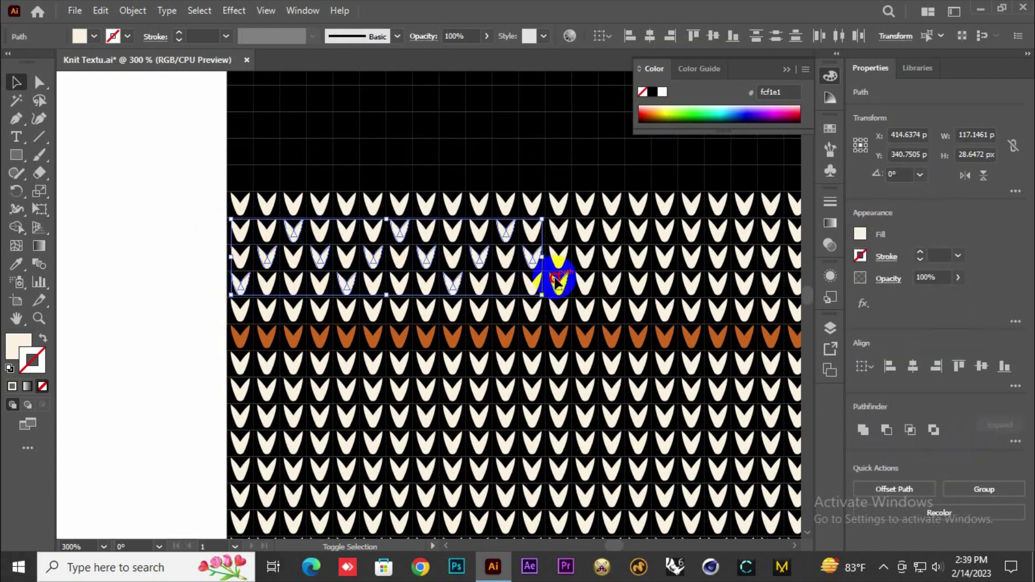
scroll(73, 257, "down", 5)
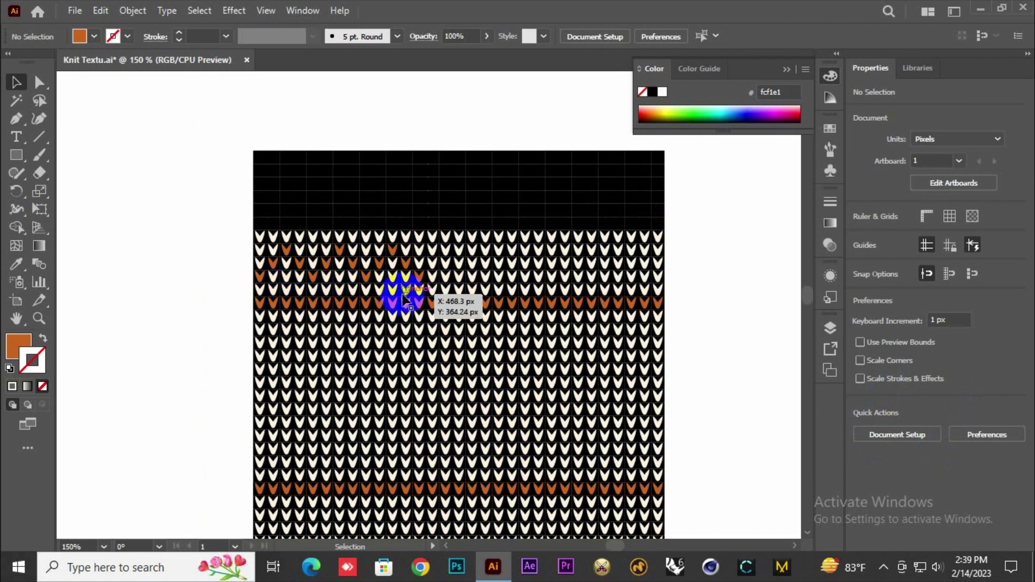
Delete the V stitches in the six rightmost columns and continue the orange zigzag across the remaining pattern width.
left_click_drag(589, 210, 684, 478)
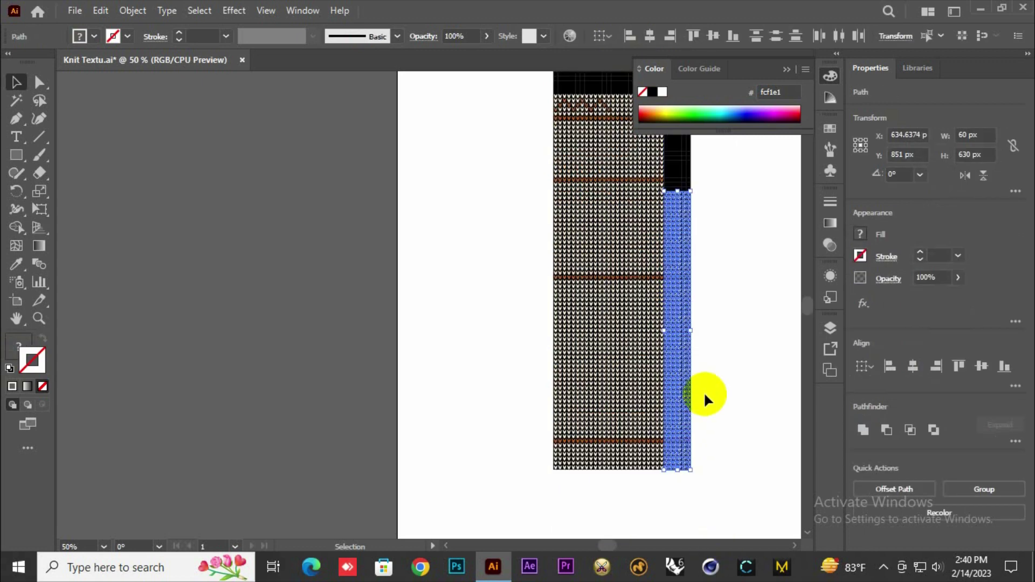
scroll(663, 242, "up", 5)
left_click(489, 253, "shift")
left_click(542, 307, "shift")
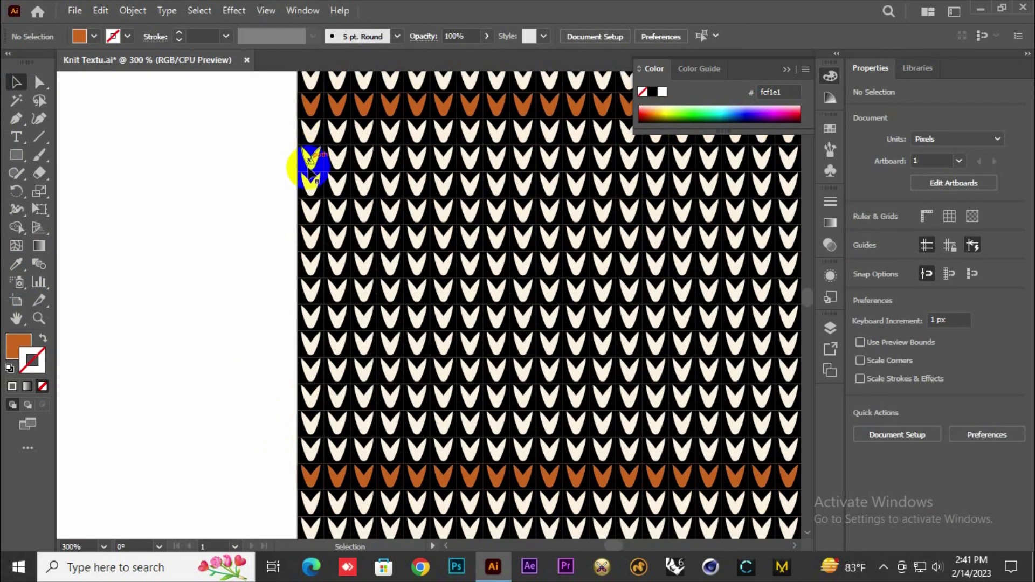
left_click(307, 312, "shift")
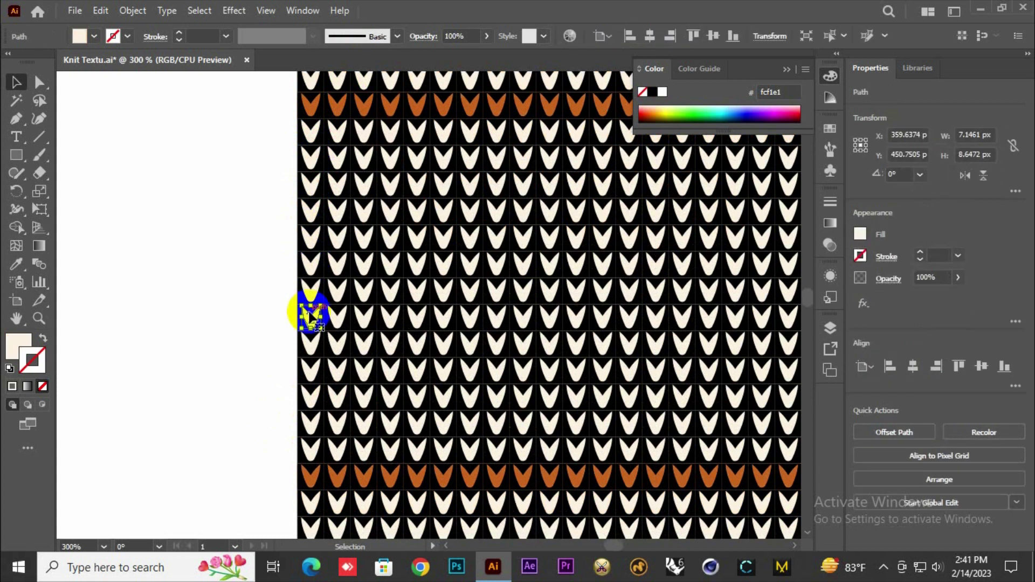
scroll(366, 372, "up", 2)
left_click(418, 210, "shift")
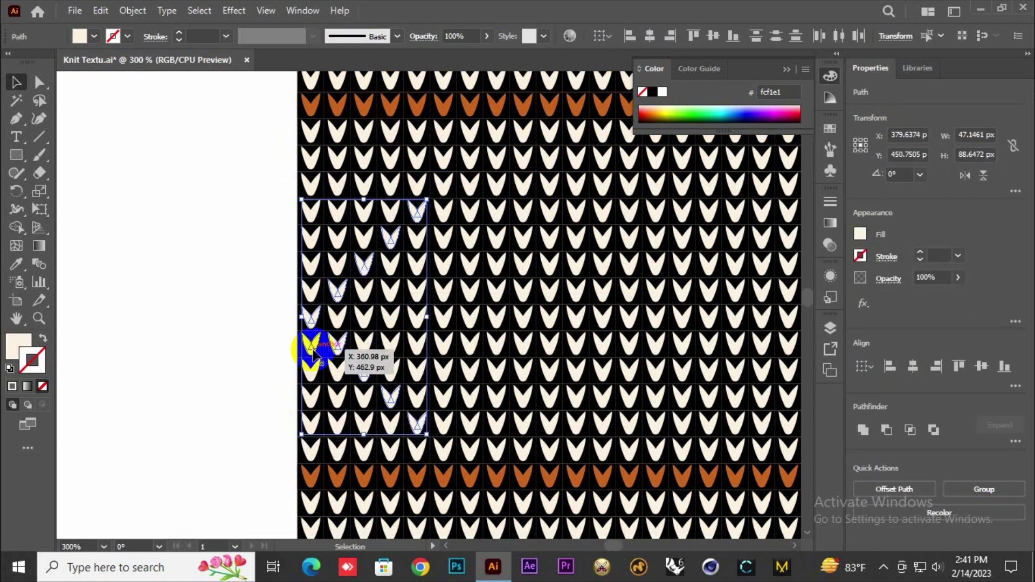
Recolor an 11-stitch chevron pointing to the left edge, between the upper two orange rows, with the orange from the row above.
left_click(311, 293)
left_click(338, 319, "shift")
left_click(364, 346, "shift")
left_click(390, 373, "shift")
left_click(417, 399, "shift")
left_click(443, 426, "shift")
left_click(337, 267, "shift")
left_click(364, 240, "shift")
left_click(391, 214, "shift")
left_click(417, 187, "shift")
left_click(444, 161, "shift")
key("i")
left_click(420, 103)
left_click(197, 299)
scroll(197, 300, "down", 1)
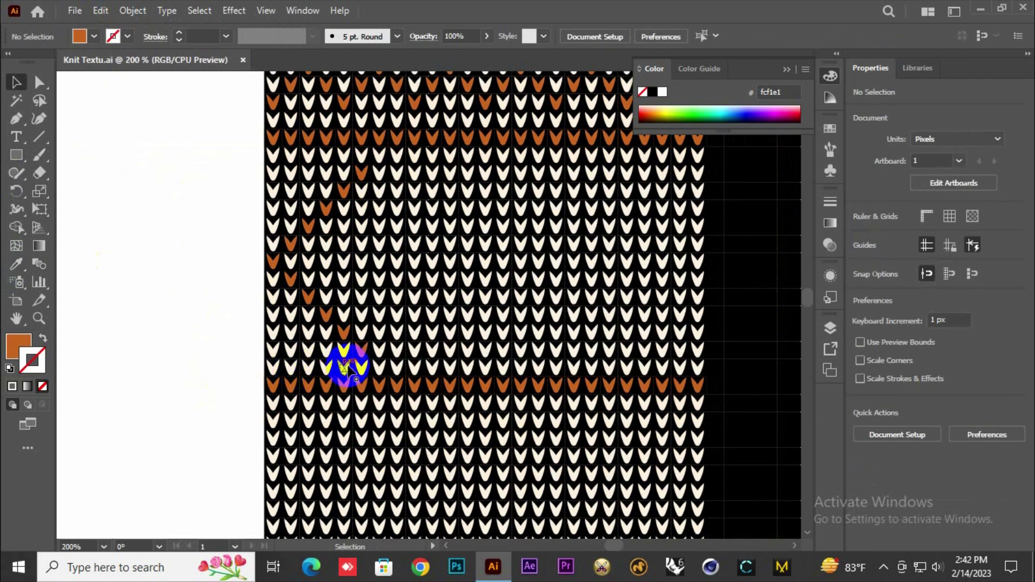
Recolor a second 11-stitch orange chevron parallel to the first, two columns further right.
left_click(310, 262)
left_click(327, 245, "shift")
left_click(345, 227, "shift")
left_click(362, 209, "shift")
left_click(379, 192, "shift")
left_click(398, 174, "shift")
left_click(327, 280, "shift")
left_click(344, 298, "shift")
left_click(362, 316, "shift")
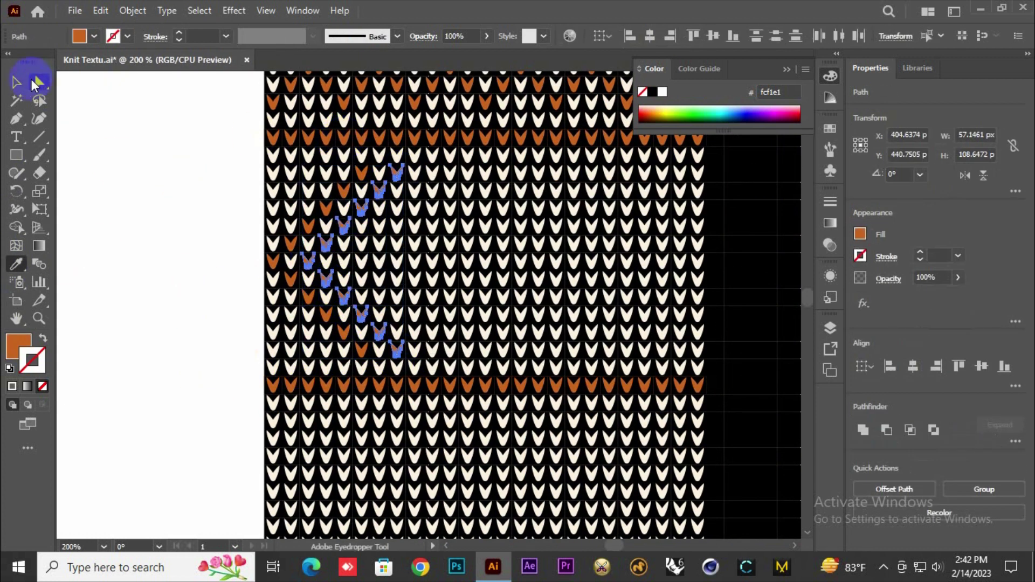
scroll(468, 287, "right", 1)
Recolor the ninth stitch on the chevrons' tip row with the dark brown sampled from the first palette square.
left_click(468, 287)
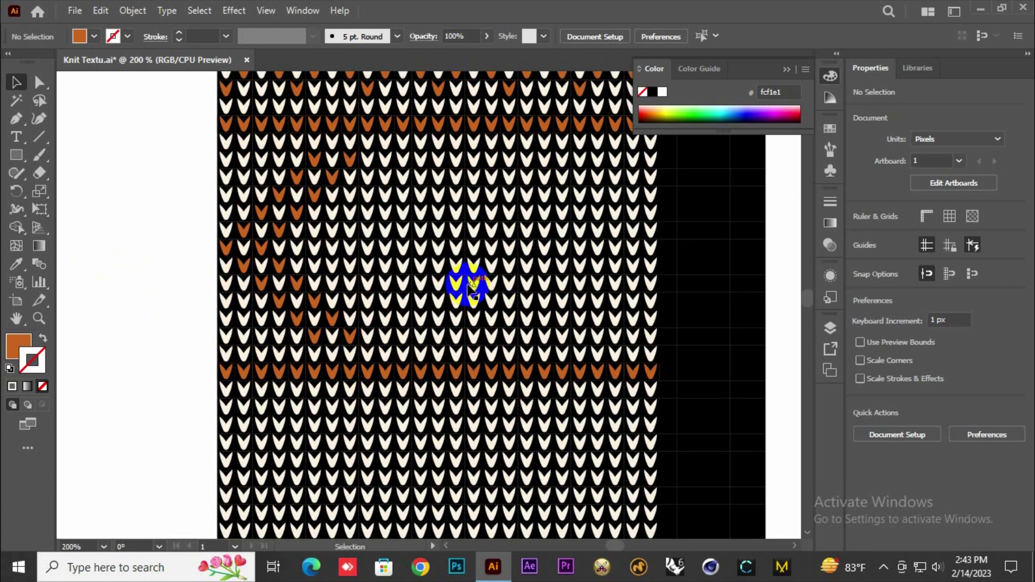
left_click(367, 250)
scroll(297, 236, "down", 5)
key("i")
left_click(319, 136)
key("v")
scroll(302, 232, "up", 6)
scroll(378, 323, "down", 5)
left_click(496, 329)
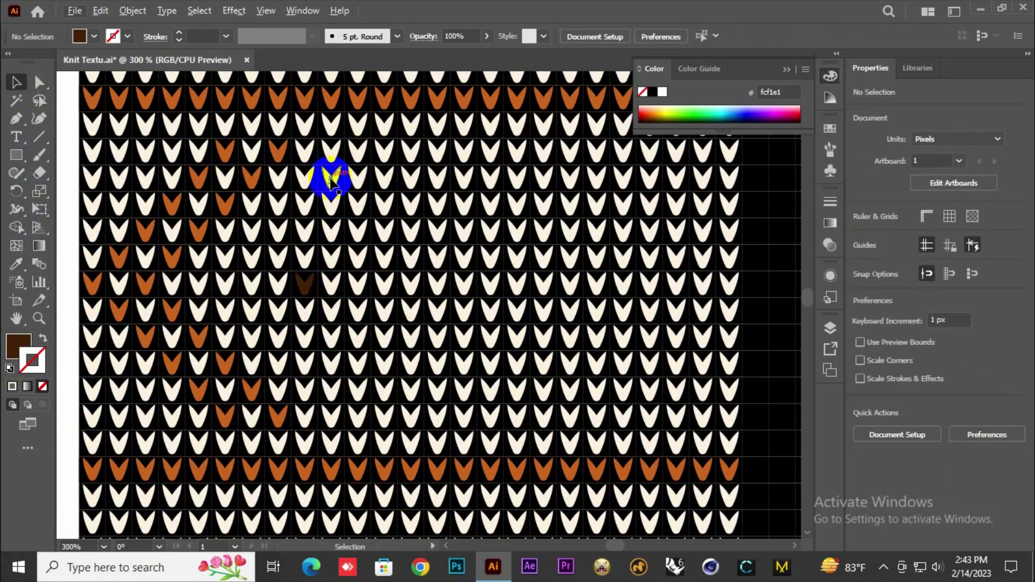
Recolor two stitches in the tenth column, three rows above and three rows below the brown stitch, in the same dark brown.
left_click(331, 204)
left_click(331, 368, "shift")
key("i")
left_click(305, 286)
left_click(17, 82)
Recolor the remaining diagonal stitches of an X motif starting from the two brown corner stitches in the same dark brown.
left_click(358, 233)
left_click(387, 254, "shift")
left_click(415, 283, "shift")
left_click(438, 312, "shift")
left_click(463, 338, "shift")
left_click(491, 365, "shift")
left_click(357, 338, "shift")
left_click(386, 314, "shift")
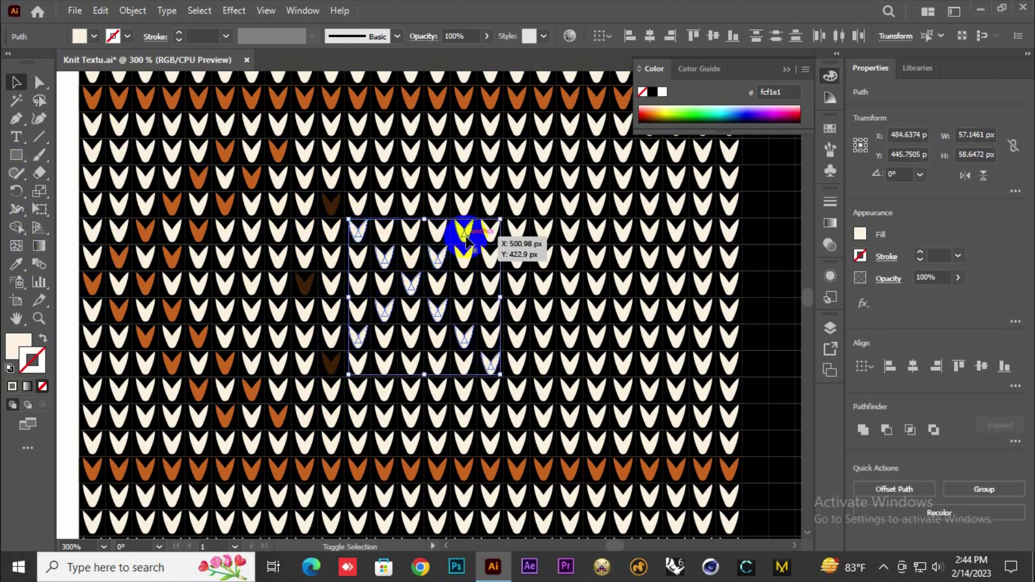
left_click(489, 207, "shift")
key("i")
left_click(331, 204)
key("v")
left_click(771, 391)
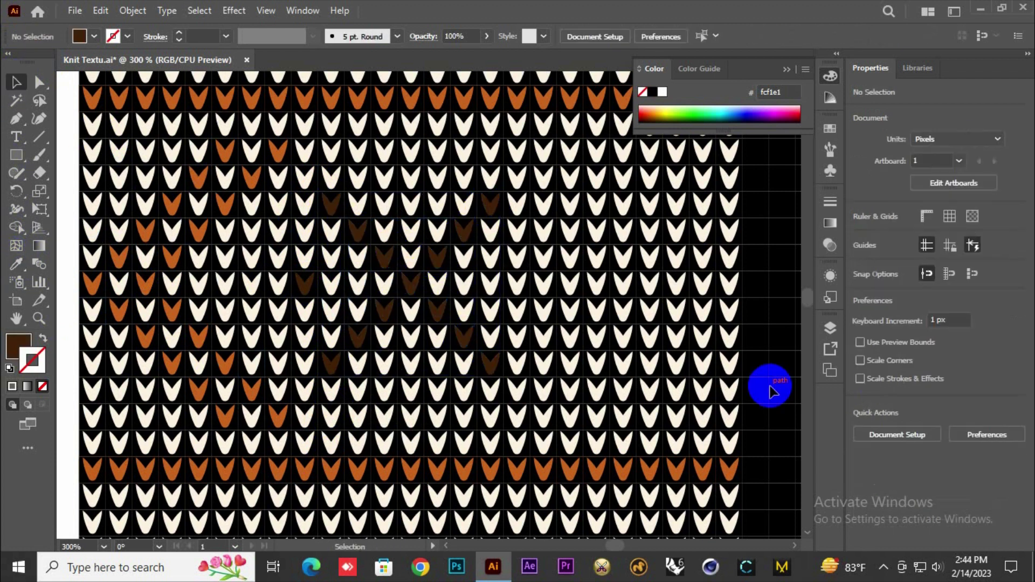
Recolor two stitches above and two below the X motif's center, in its center column, in the same dark brown.
left_click(416, 232)
left_click(413, 180, "shift")
left_click(411, 340, "shift")
left_click(410, 390, "shift")
key("i")
left_click(302, 283)
key("v")
scroll(634, 353, "down", 3)
scroll(637, 414, "up", 2)
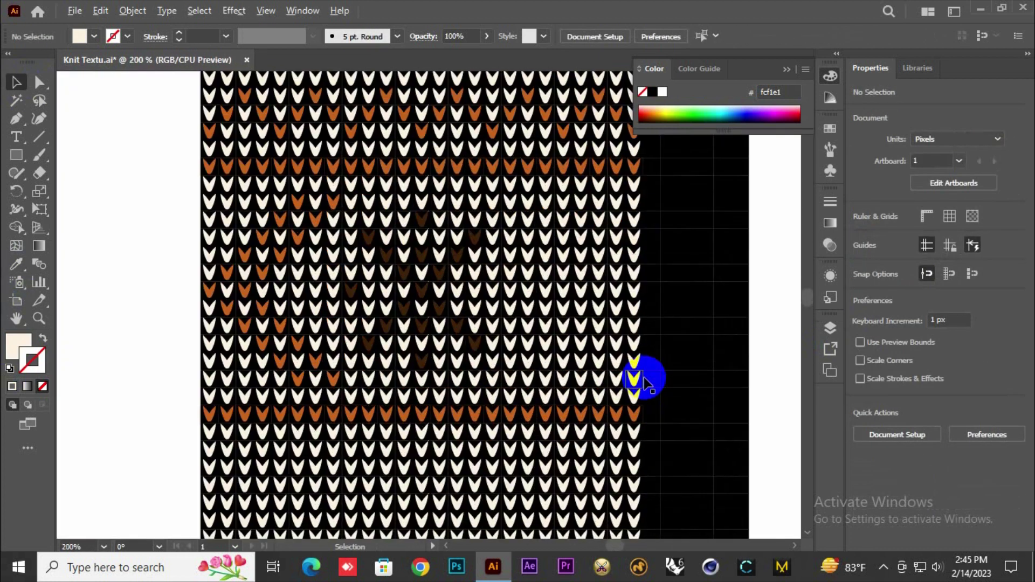
Recolor a seven-stitch diagonal descending to the right of the brown X motif in orange, as the right chevron's upper arm.
left_click(491, 208)
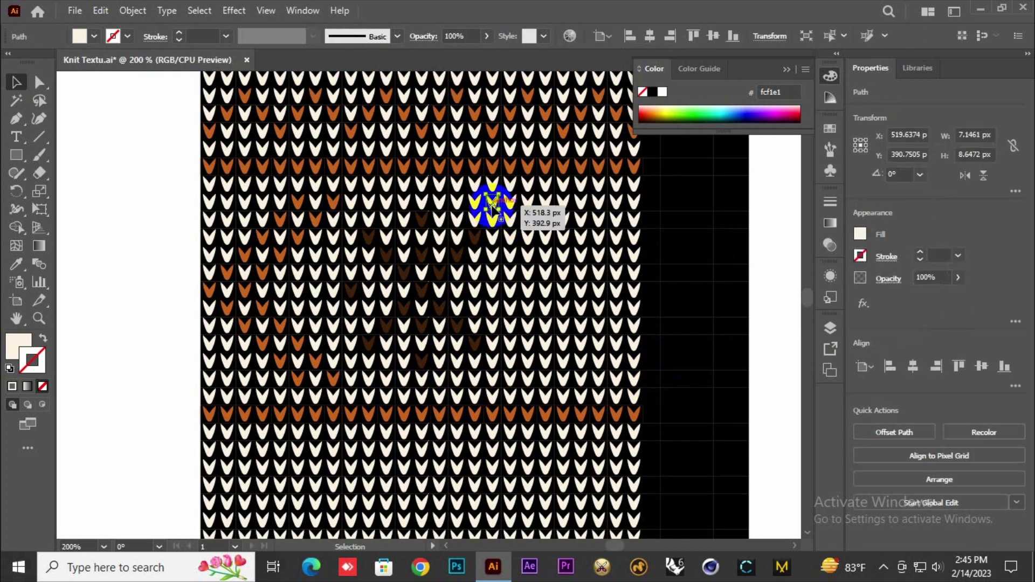
left_click(510, 219, "shift")
left_click(529, 236, "shift")
left_click(546, 254, "shift")
left_click(564, 272, "shift")
left_click(580, 290, "shift")
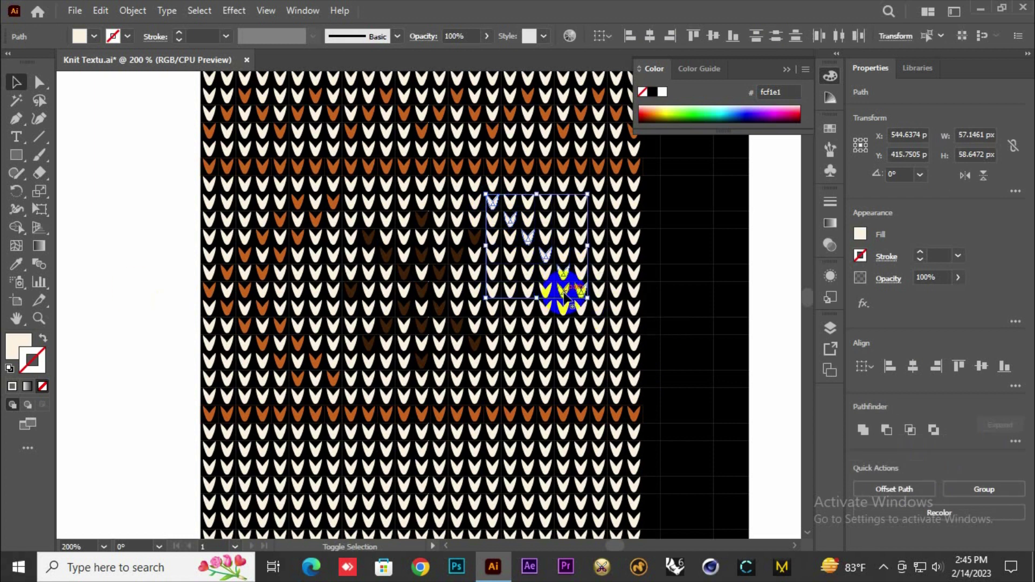
left_click(581, 294, "shift")
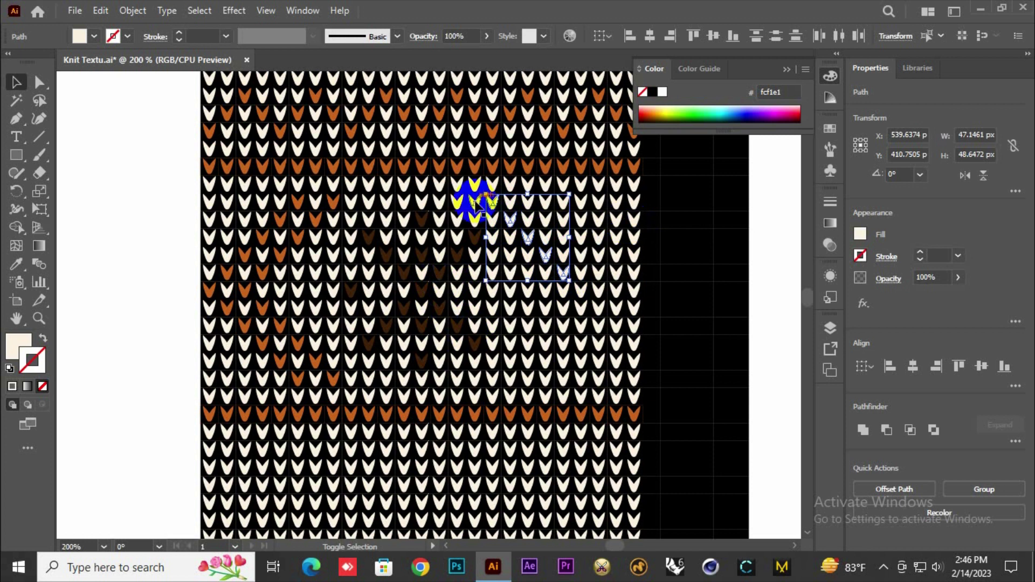
key("i")
left_click(584, 293)
key("v")
left_click(139, 173)
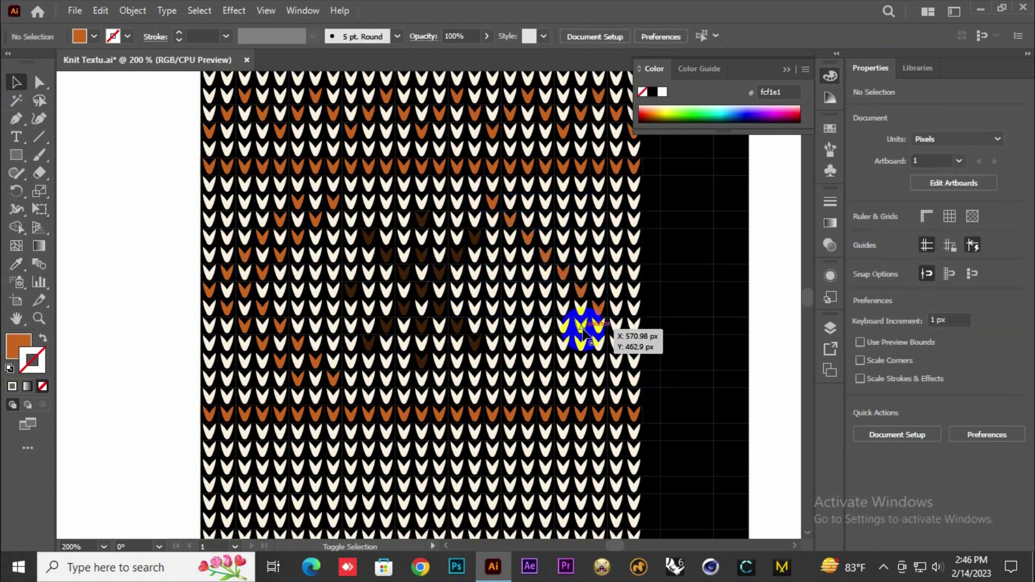
Recolor the four-stitch lower arm of the right chevron with orange sampled from the left chevron.
left_click(582, 329, "shift")
left_click(563, 345, "shift")
left_click(545, 362, "shift")
left_click(527, 380, "shift")
left_click(18, 265)
left_click(227, 273)
left_click(16, 82)
left_click(79, 132)
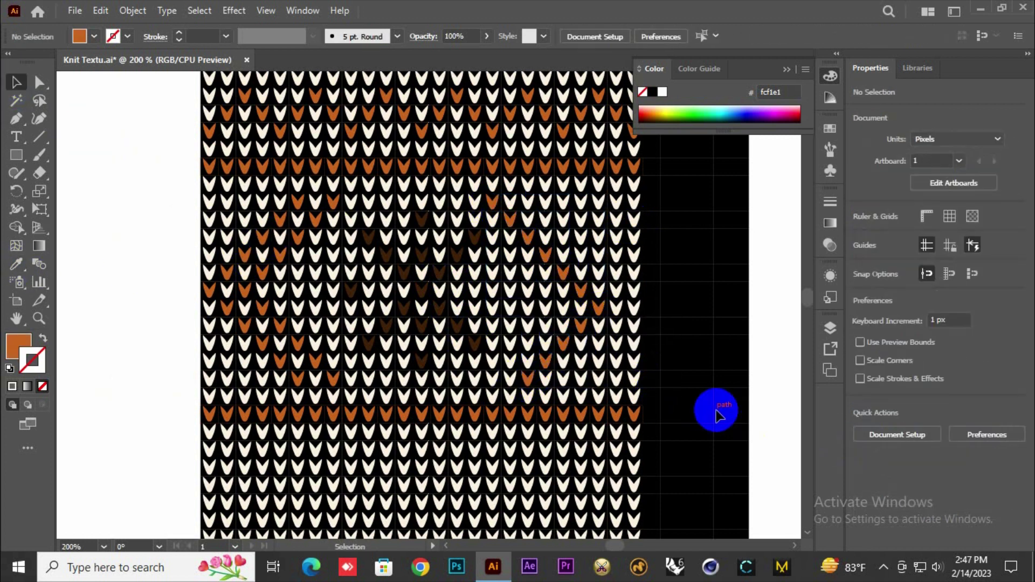
Recolor a parallel six-stitch diagonal two columns right of the right chevron's upper arm with orange sampled from the left chevrons.
left_click(528, 204)
left_click(546, 220, "shift")
left_click(563, 238, "shift")
left_click(582, 254, "shift")
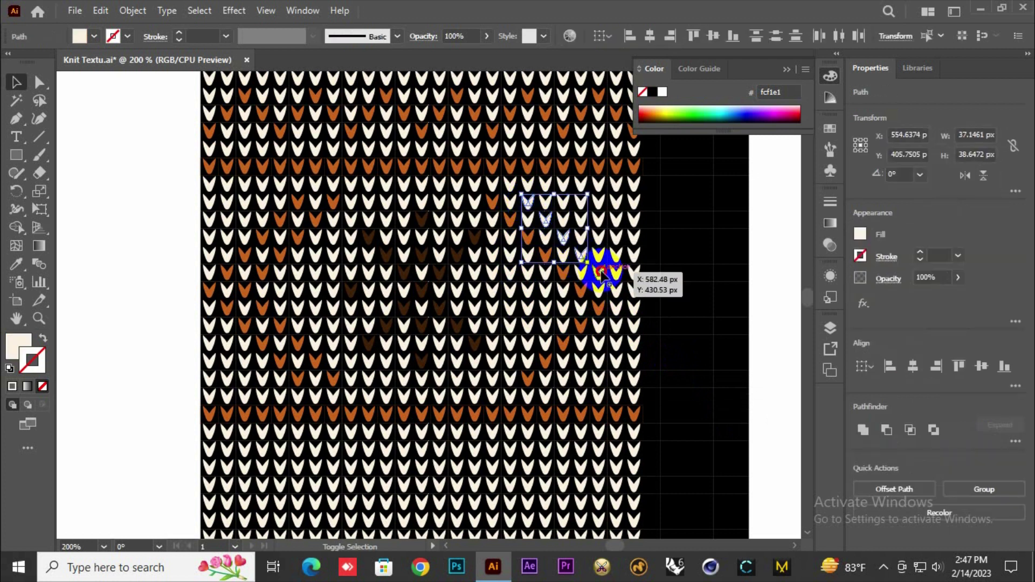
left_click(634, 308, "shift")
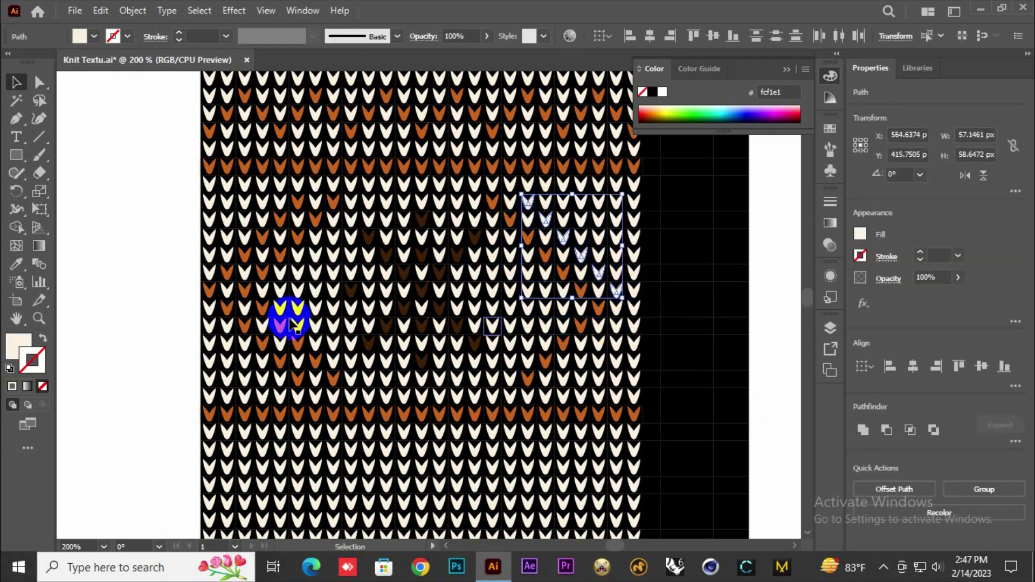
left_click(17, 265)
left_click(298, 238)
left_click(16, 83)
left_click(94, 128)
Recolor a parallel five-stitch diagonal on the inner side of the right chevron's lower arm in the same orange.
left_click(564, 309)
left_click(546, 326, "shift")
left_click(528, 344, "shift")
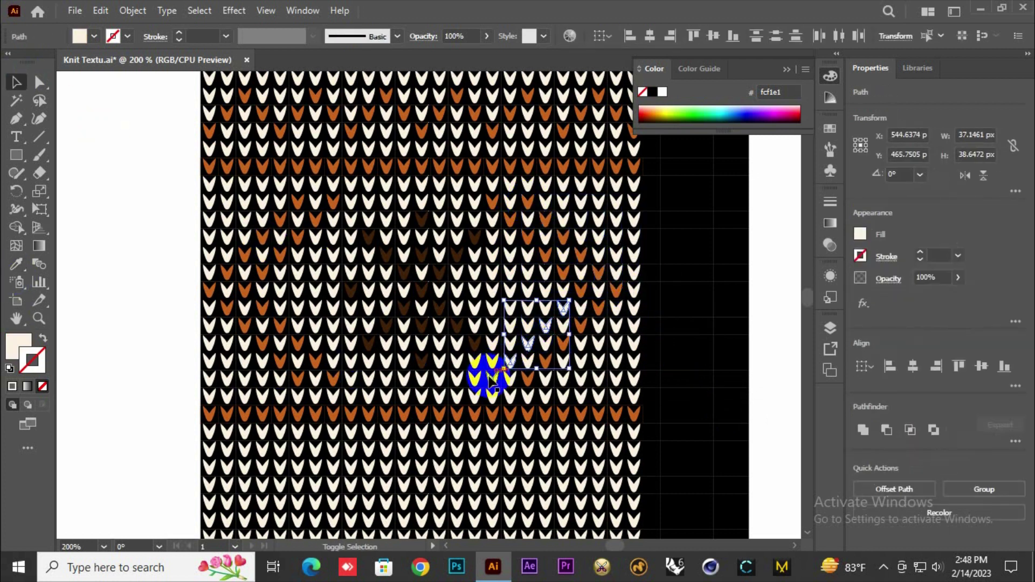
left_click(491, 377, "shift")
key("ctrl+shift+a")
scroll(694, 214, "down", 5)
scroll(541, 161, "up", 5)
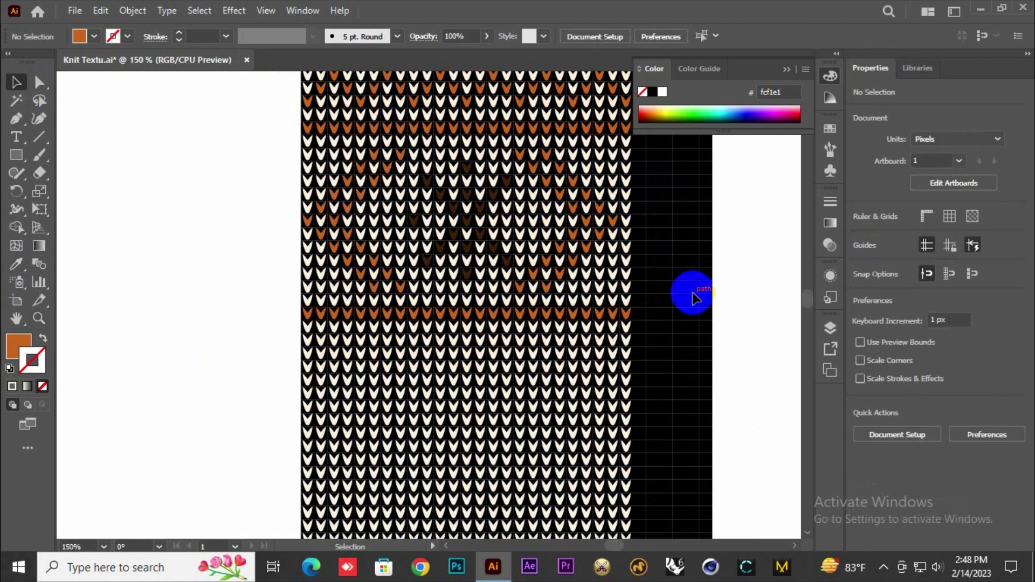
scroll(692, 293, "up", 1)
left_click_drag(690, 297, 534, 319)
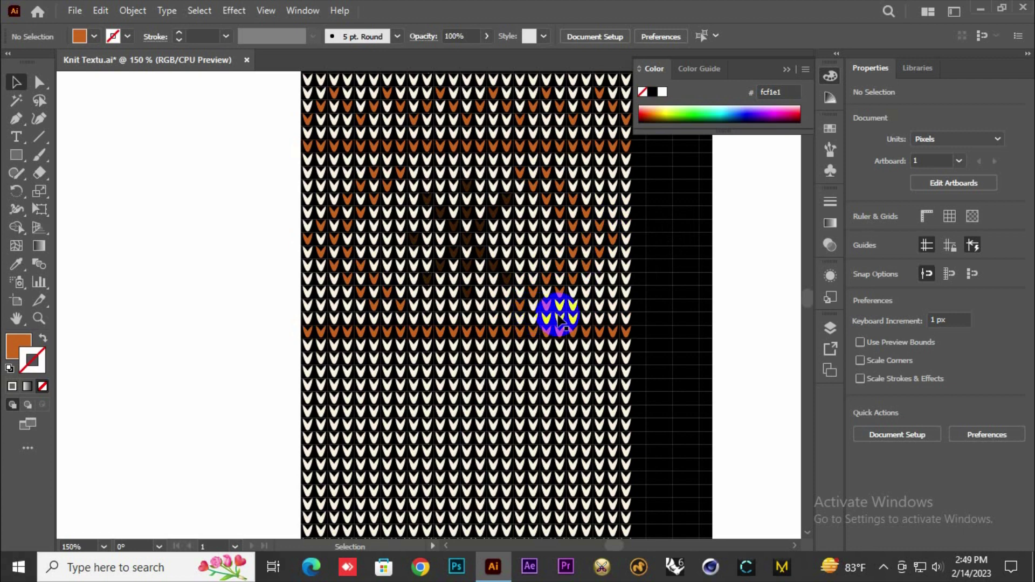
scroll(692, 318, "up", 1)
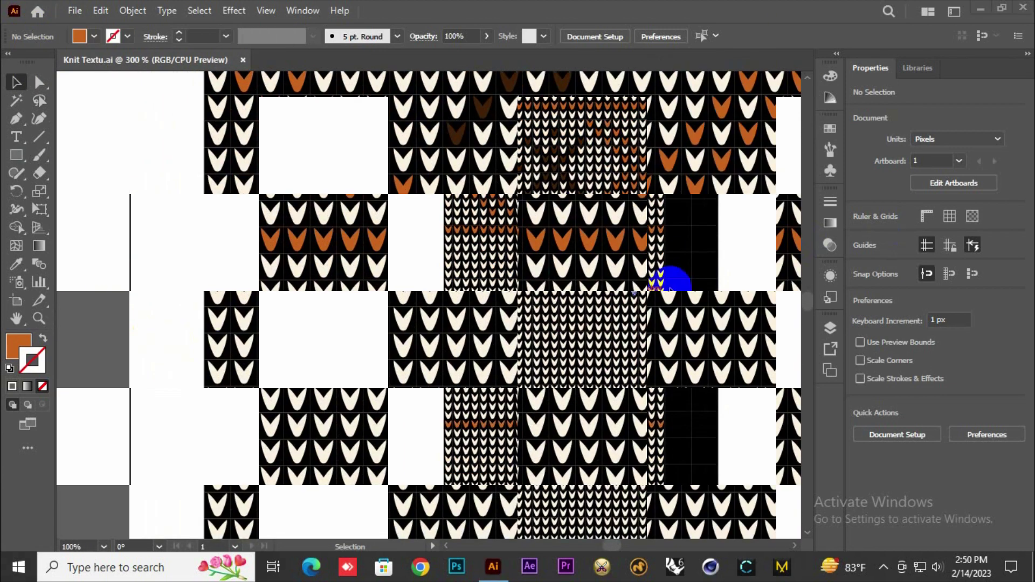
left_click_drag(306, 345, 665, 285)
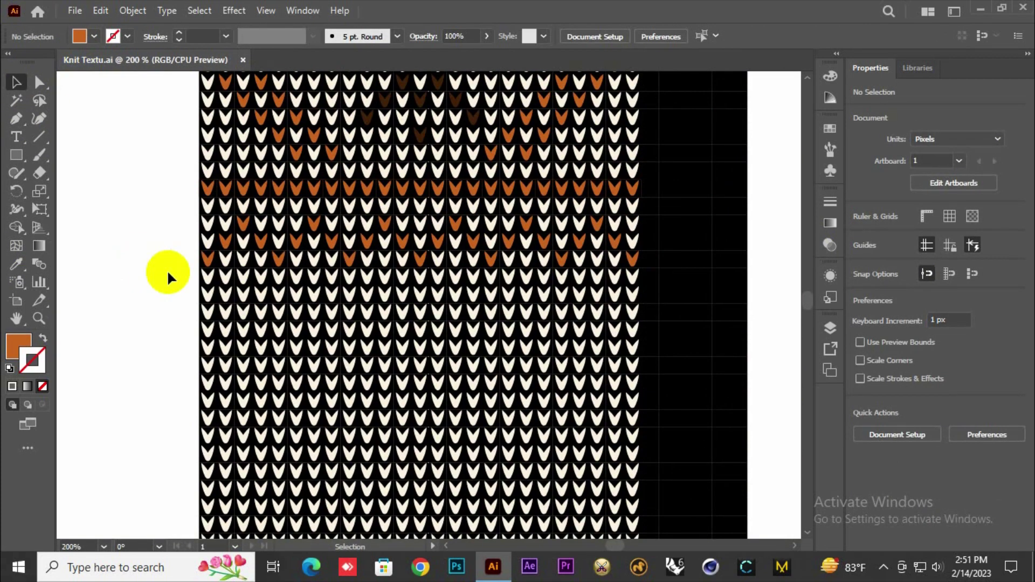
Recolor a fourteen-stitch vertical run in the fifth column with the dark brown swatch, as a tree trunk between the orange rows.
scroll(207, 283, "down", 5)
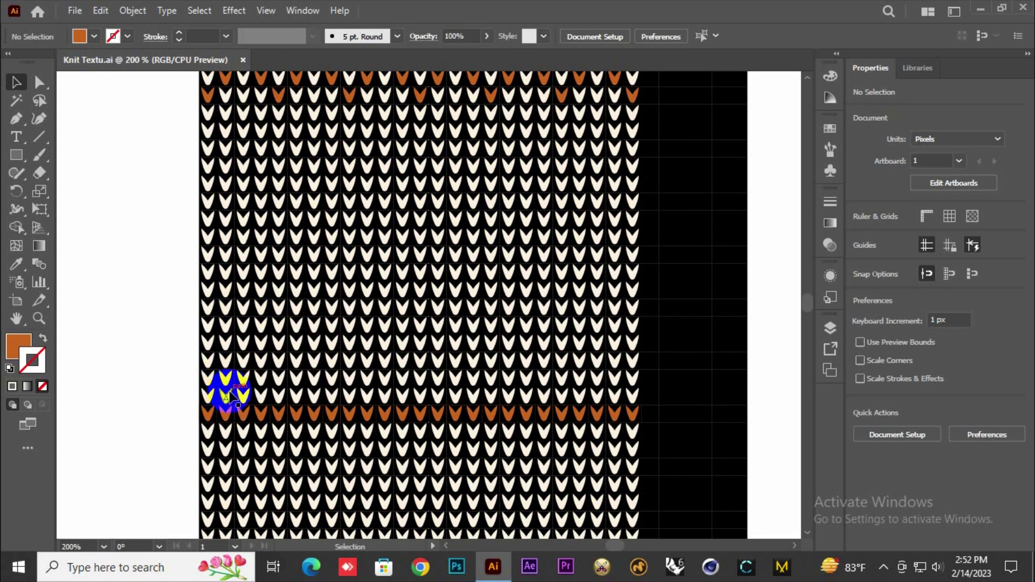
left_click_drag(260, 380, 277, 384)
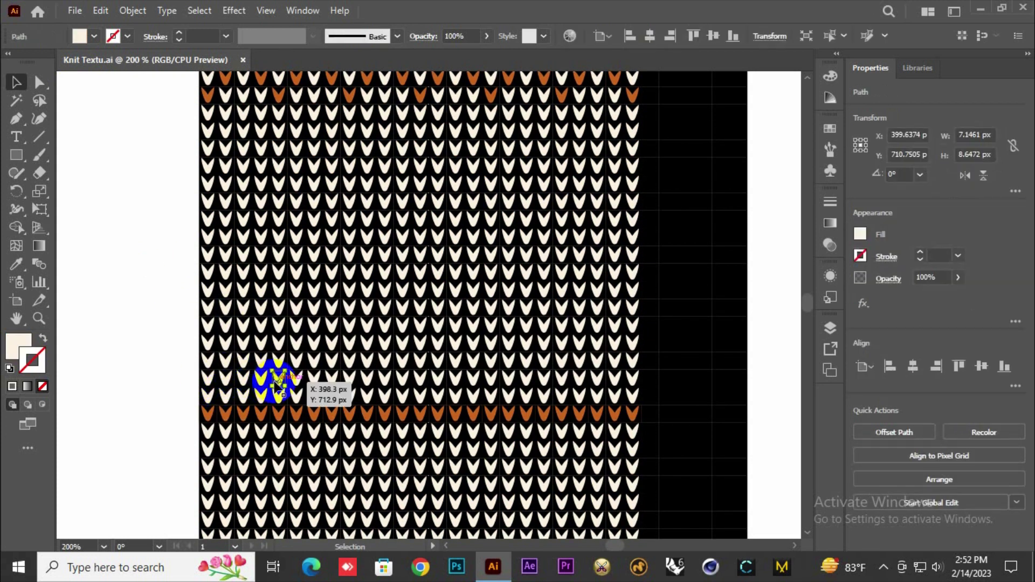
left_click_drag(284, 99, 385, 355)
key("ctrl+minus")
key("ctrl+minus")
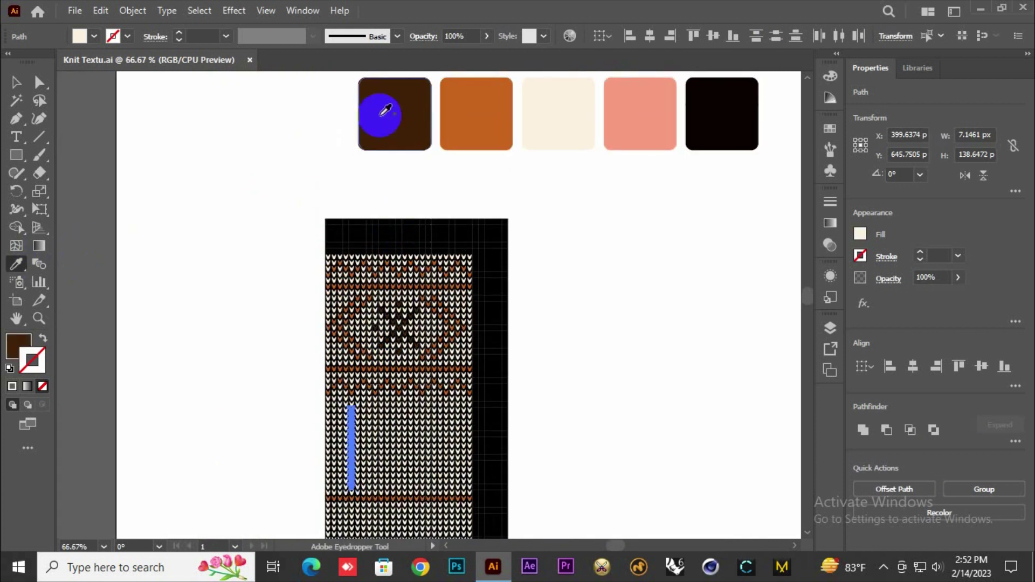
scroll(178, 322, "up", 3)
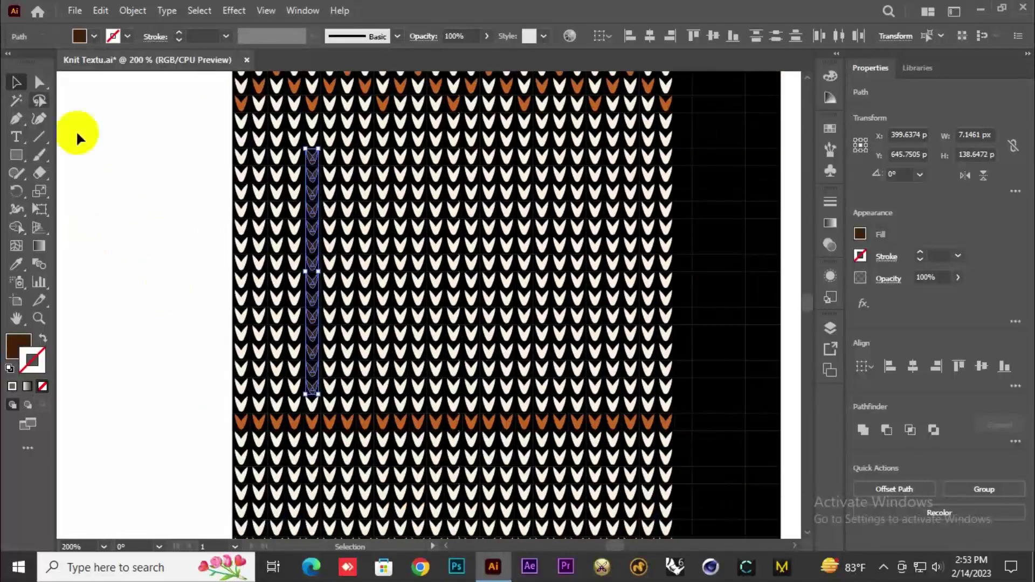
scroll(267, 286, "up", 2)
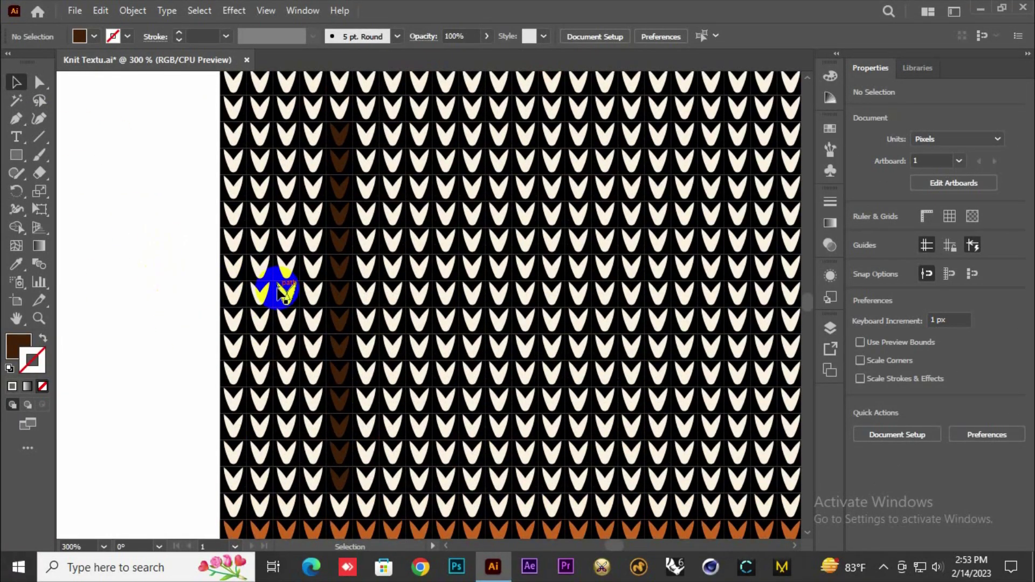
Recolor eight stitches in dark brown sampled from the trunk, as a V of four-stitch branches on each side of its lower part.
scroll(318, 426, "down", 3)
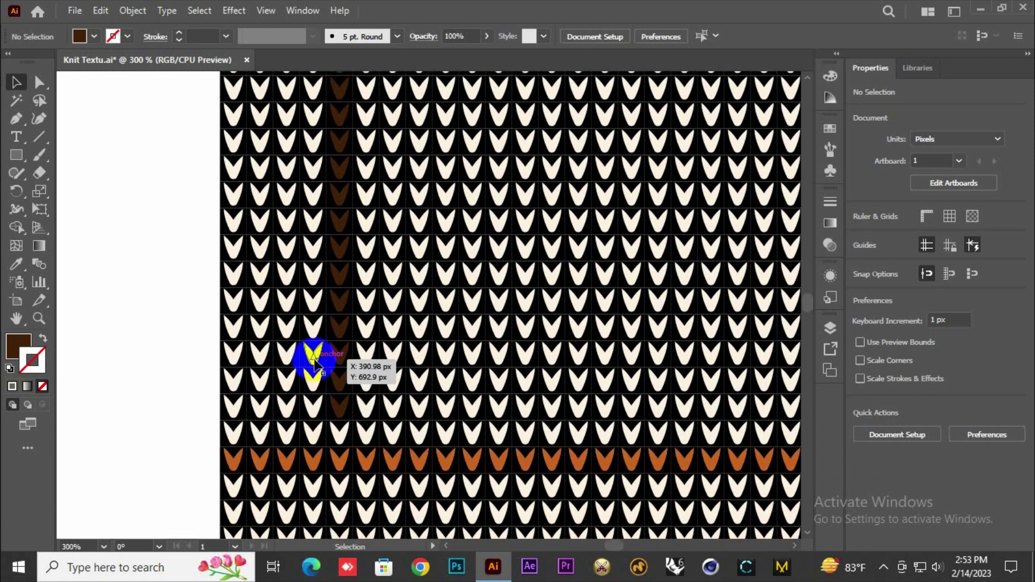
left_click(314, 360)
left_click(287, 326, "shift")
left_click(419, 303, "shift")
left_click(446, 277, "shift")
key("i")
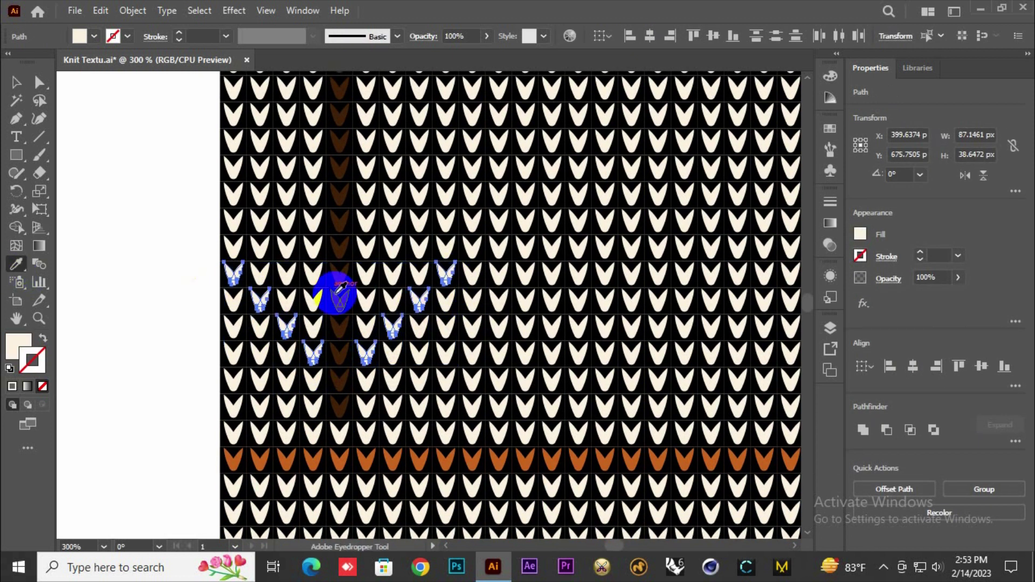
left_click(338, 295)
key("v")
left_click(107, 136)
Recolor a parallel V of three-stitch branches above the lowest tree branches in the same dark brown.
left_click(313, 277)
left_click(287, 251, "shift")
left_click(259, 224, "shift")
left_click(366, 275, "shift")
left_click(392, 252, "shift")
left_click(419, 224, "shift")
key("i")
left_click(261, 300)
key("v")
scroll(312, 268, "up", 1)
Recolor two stitches on each side of the trunk in dark brown, as the next V-shaped branch pair up the tree.
left_click(313, 217)
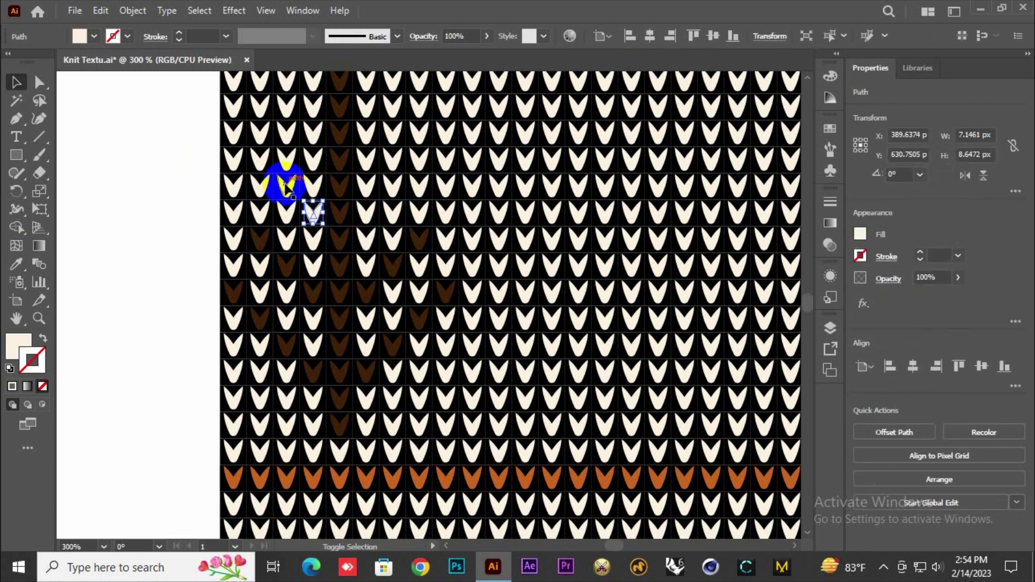
left_click(286, 187, "shift")
left_click(392, 190, "shift")
left_click(365, 213, "shift")
key("i")
left_click(260, 241)
key("v")
Recolor one stitch on each side of the trunk near the treetop in dark brown to complete the tree.
left_click(312, 188)
left_click(365, 188, "shift")
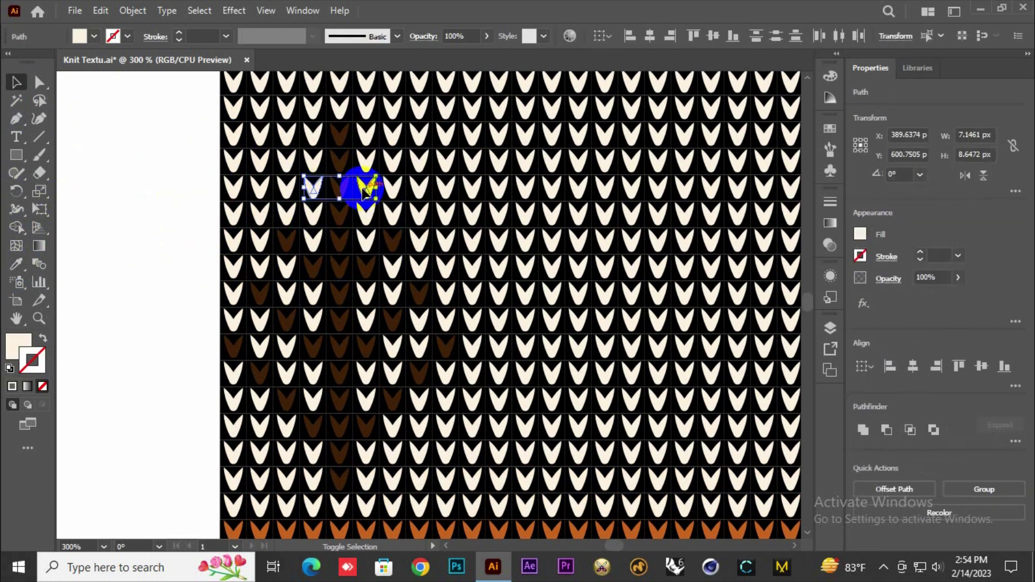
key("i")
left_click(280, 240)
left_click(197, 152)
Recolor a five-stitch plus six columns right of the treetop with orange sampled from the zigzag above.
scroll(197, 152, "down", 5)
left_click_drag(263, 191, 334, 198)
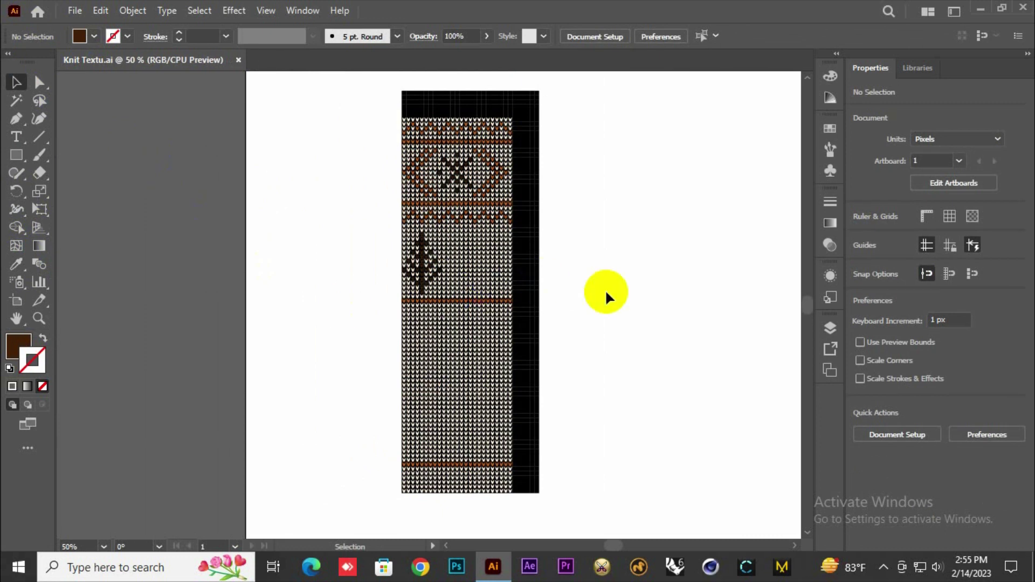
scroll(476, 239, "up", 4)
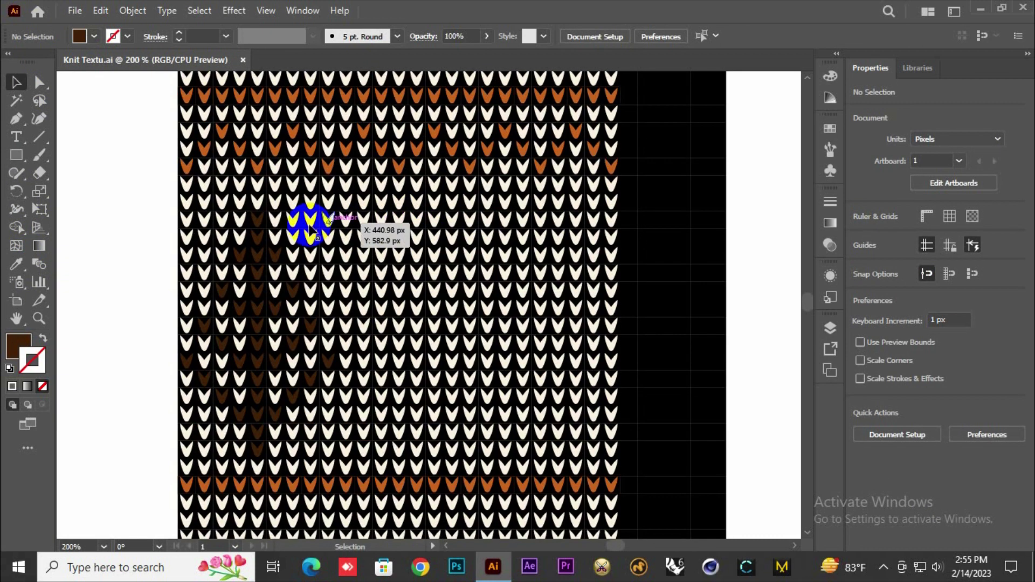
left_click(364, 220)
left_click(364, 238, "shift")
left_click(363, 256, "shift")
left_click(16, 264)
left_click(328, 167)
left_click(16, 83)
left_click(110, 151)
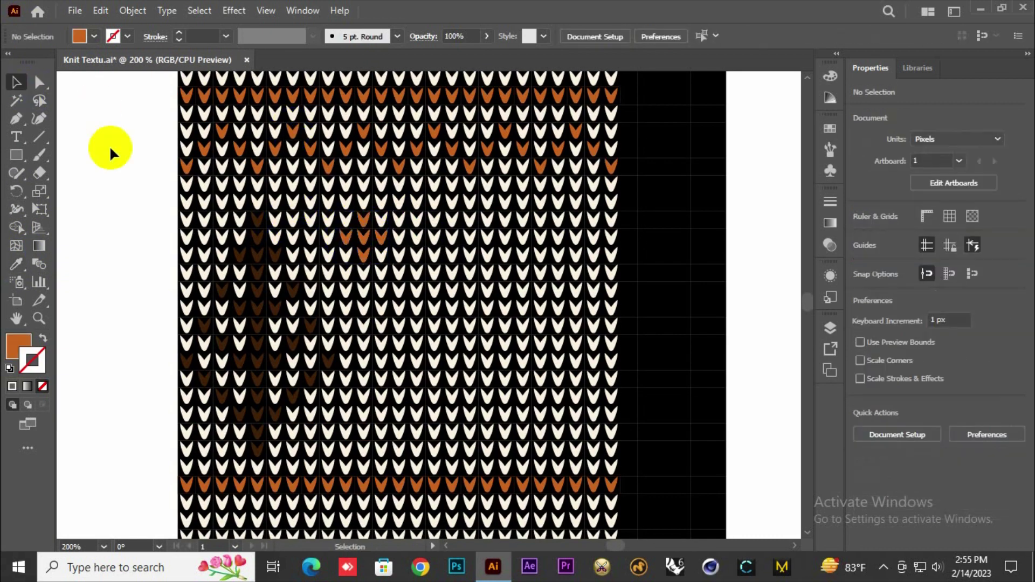
Recolor a matching five-stitch plus in orange in the same columns, level with the tree trunk's base.
left_click(363, 450)
left_click(364, 433, "shift")
left_click(363, 416, "shift")
left_click(345, 433, "shift")
left_click(329, 168)
left_click(16, 83)
left_click(82, 145)
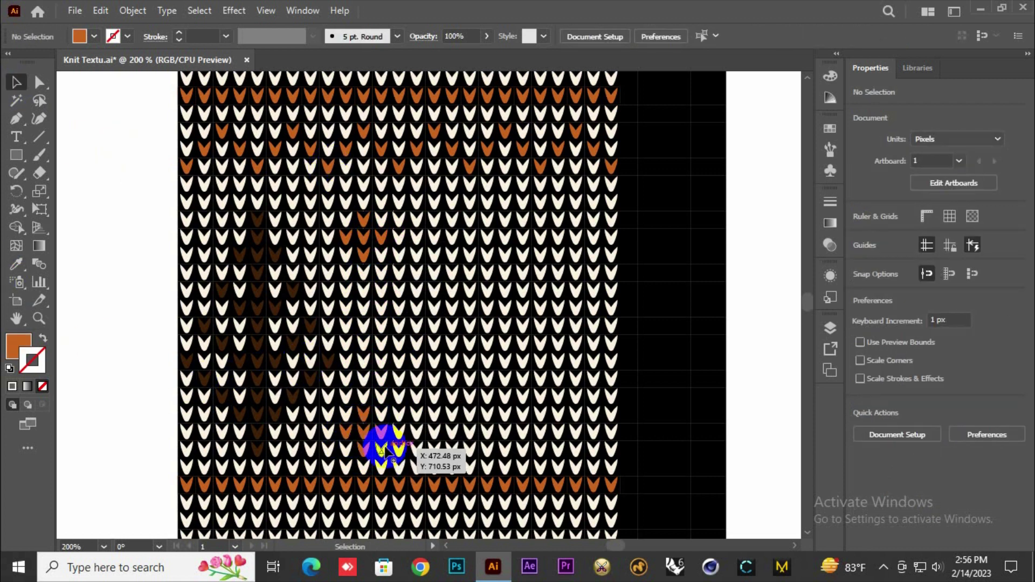
Recolor a fourteen-stitch trunk twelve columns right of the first one with dark brown sampled from the first tree.
left_click(470, 451)
left_click(470, 434, "shift")
left_click(471, 416, "shift")
left_click(471, 398, "shift")
scroll(467, 415, "up", 1)
left_click(472, 364, "shift")
left_click(473, 337, "shift")
left_click(472, 310, "shift")
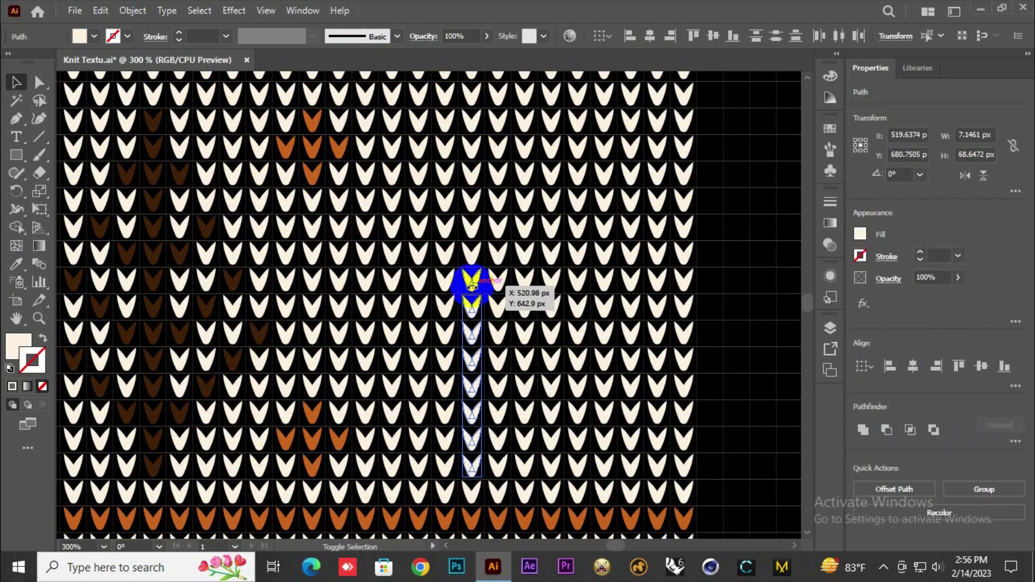
left_click(471, 200, "shift")
left_click(471, 174, "shift")
left_click(471, 148, "shift")
left_click(471, 125, "shift")
left_click(16, 264)
left_click(153, 148)
left_click(17, 82)
Recolor the second tree's upper branches in dark brown, with one, two and three stitches per side from the top downward.
left_click(499, 172)
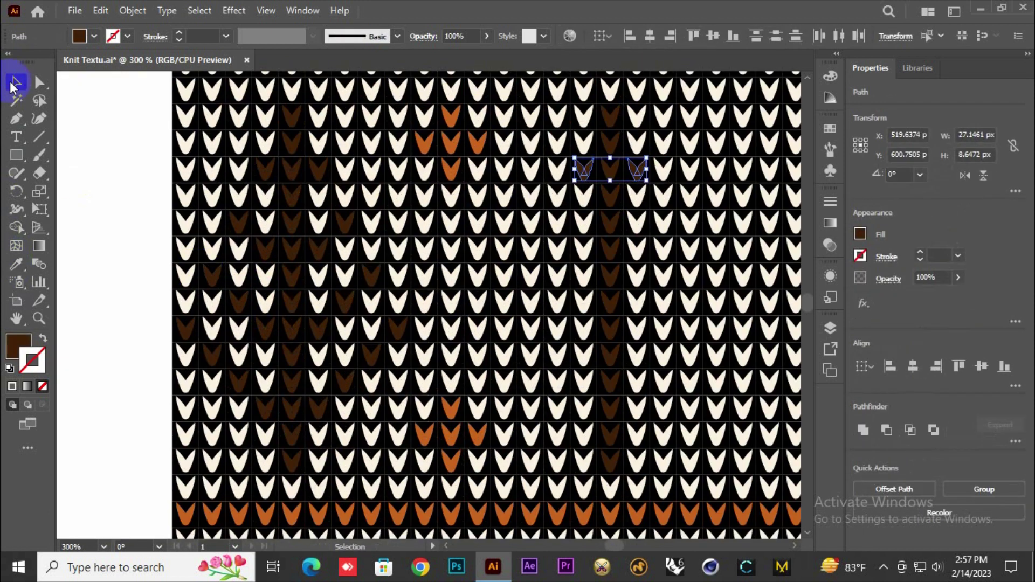
left_click(329, 212)
left_click(585, 233, "shift")
left_click(557, 220, "shift")
left_click(663, 220, "shift")
left_click(637, 248, "shift")
left_click(584, 328, "shift")
left_click(558, 302, "shift")
left_click(530, 275, "shift")
left_click(637, 328, "shift")
left_click(663, 302, "shift")
left_click(690, 275, "shift")
left_click(291, 249)
Recolor the second tree's lowest V of four-stitch branches with dark brown sampled from the first tree.
scroll(602, 326, "down", 1)
left_click(584, 354)
left_click(557, 328, "shift")
left_click(504, 275, "shift")
left_click(637, 354, "shift")
left_click(664, 328, "shift")
left_click(690, 302, "shift")
left_click(716, 275, "shift")
left_click(16, 265)
left_click(291, 247)
Recolor a five-stitch plus in orange to the right of the second tree, level with its trunk's base.
scroll(418, 366, "down", 3)
scroll(599, 418, "up", 3)
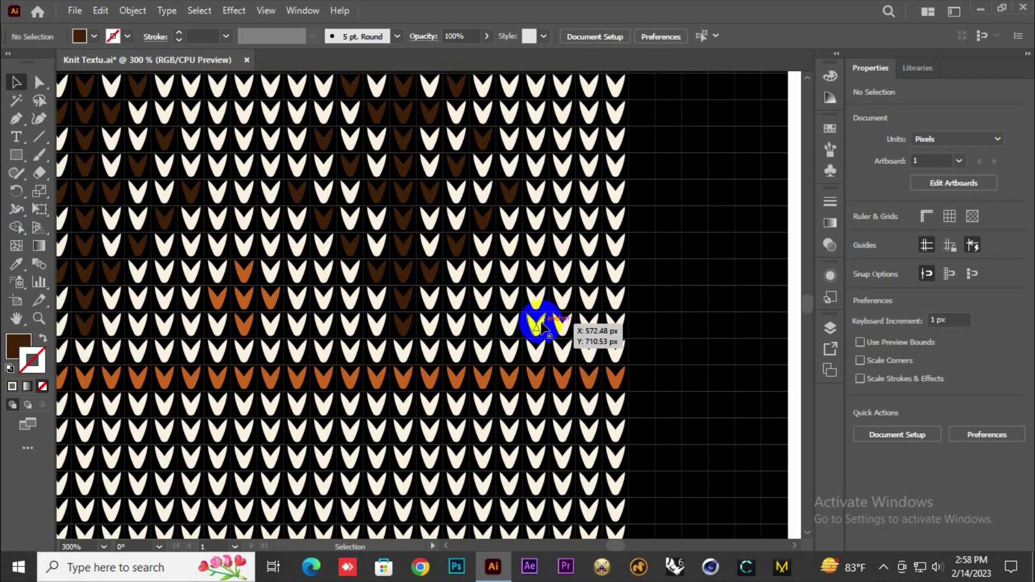
left_click(561, 323)
scroll(486, 496, "down", 3)
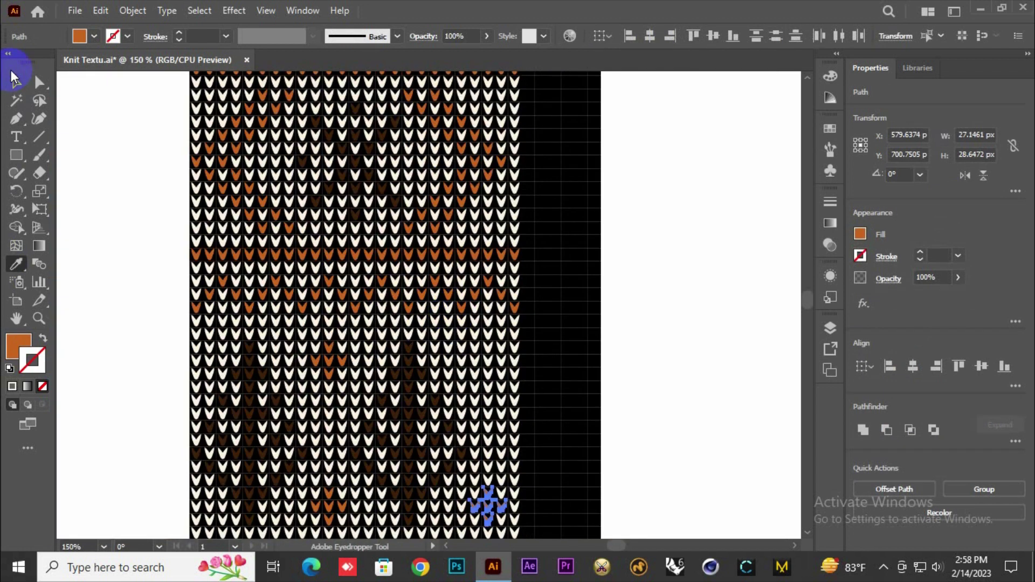
Recolor a five-stitch plus in orange to the right of the second tree's top.
scroll(578, 317, "up", 3)
left_click(566, 323)
left_click(598, 296)
left_click(585, 271)
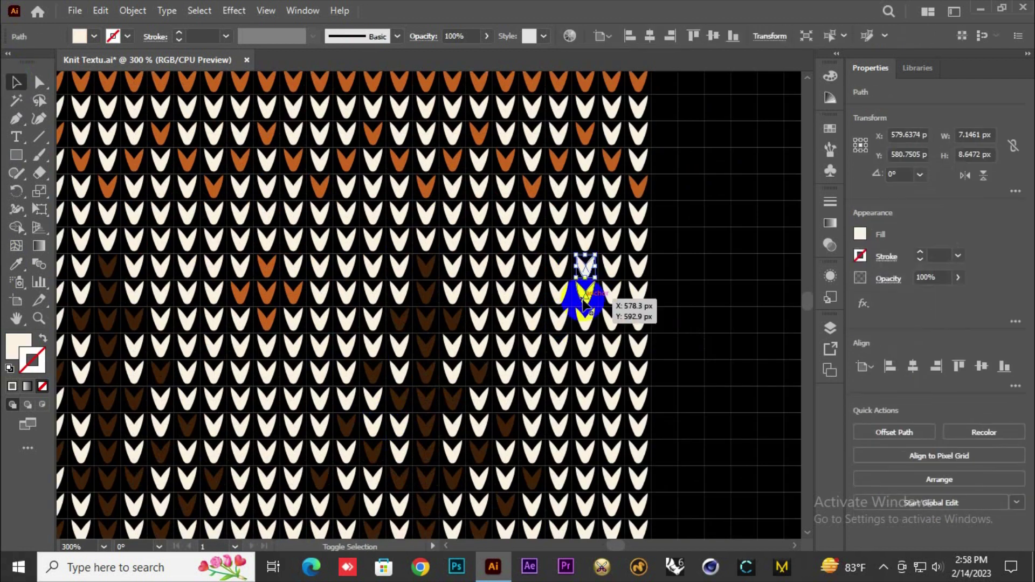
left_click(584, 296, "shift")
left_click(585, 324, "shift")
left_click(559, 298, "shift")
left_click(611, 299, "shift")
scroll(554, 329, "down", 2)
key("i")
left_click(411, 312)
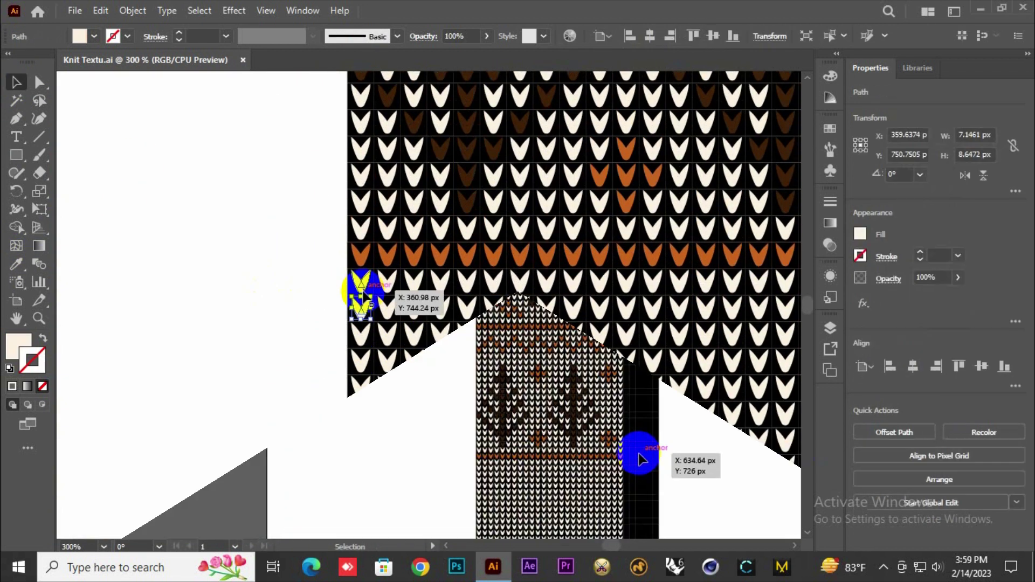
Recolor ten alternating stitches at the left edge below the trees' orange row as a four-row downward-pointing triangle, sampling that row's orange.
left_click(328, 305)
left_click(361, 311)
left_click(388, 338, "shift")
left_click(414, 365, "shift")
left_click(441, 390, "shift")
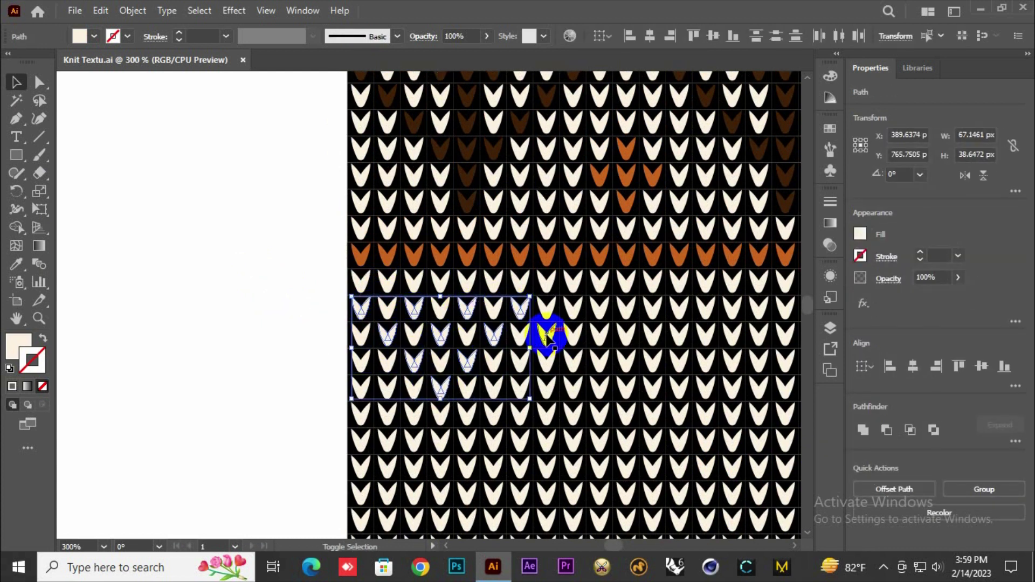
key("i")
left_click(363, 254)
key("v")
Continue the downward-pointing lattice triangles across the rest of the fabric width in orange sampled from the row above.
scroll(544, 339, "down", 1)
left_click(360, 318)
left_click(378, 335, "shift")
left_click(396, 352, "shift")
left_click(413, 334, "shift")
left_click(432, 316, "shift")
left_click(449, 298, "shift")
left_click(466, 315, "shift")
left_click(573, 316, "shift")
left_click(591, 334, "shift")
left_click(608, 351, "shift")
left_click(626, 334, "shift")
left_click(644, 315, "shift")
left_click(661, 298, "shift")
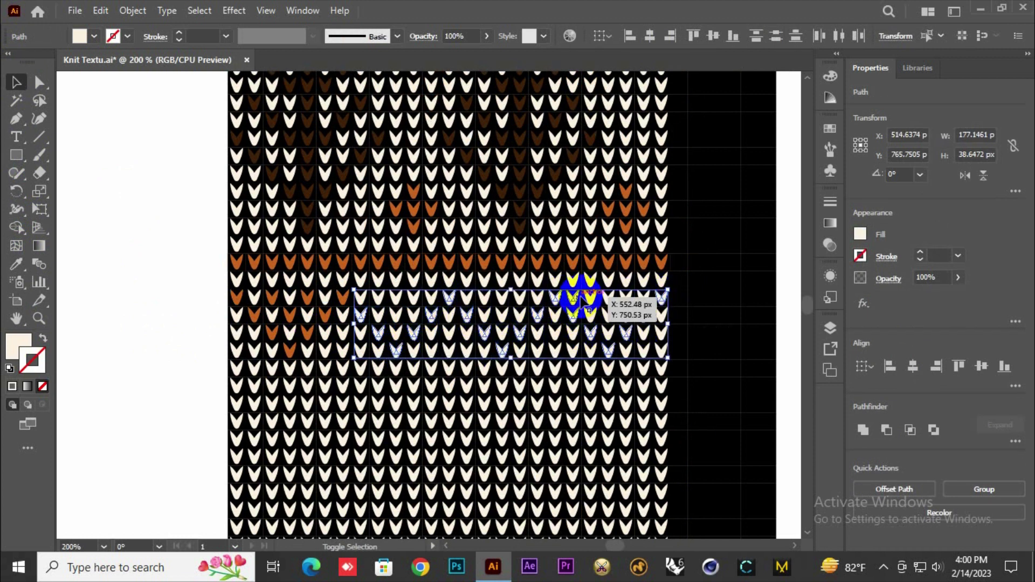
key("i")
left_click(269, 261)
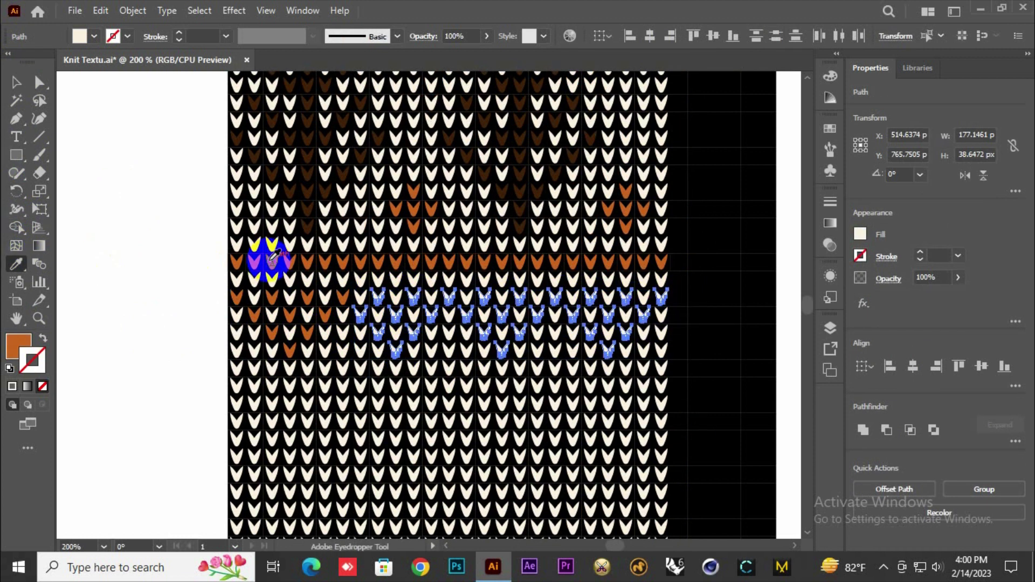
key("v")
left_click(143, 322)
Recolor every fourth stitch, starting at the fourth column, two rows below the triangle tips with dark brown sampled from the tree.
scroll(142, 323, "down", 4)
scroll(143, 322, "up", 3)
scroll(704, 250, "up", 1)
scroll(719, 263, "down", 1)
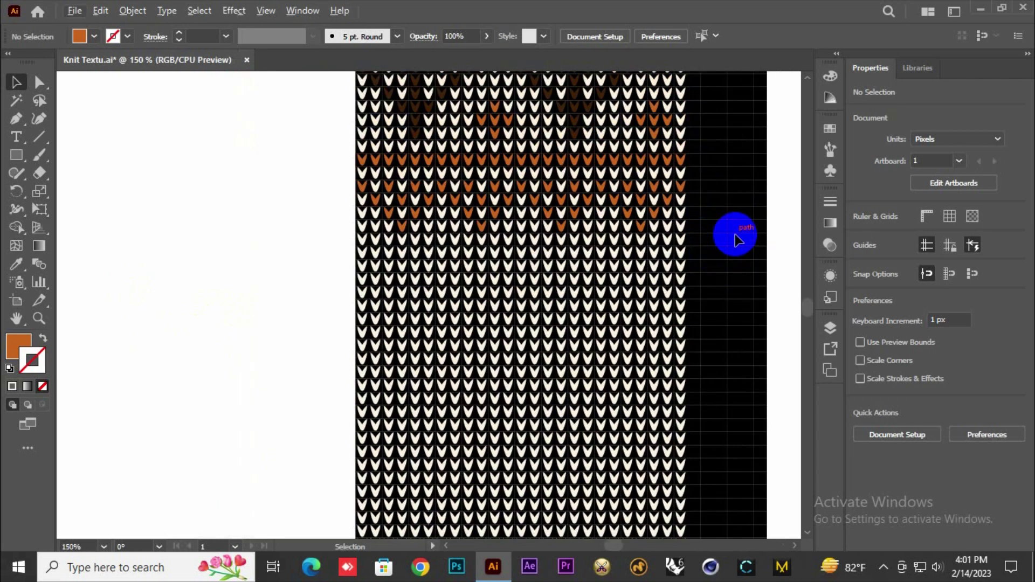
scroll(457, 240, "up", 1)
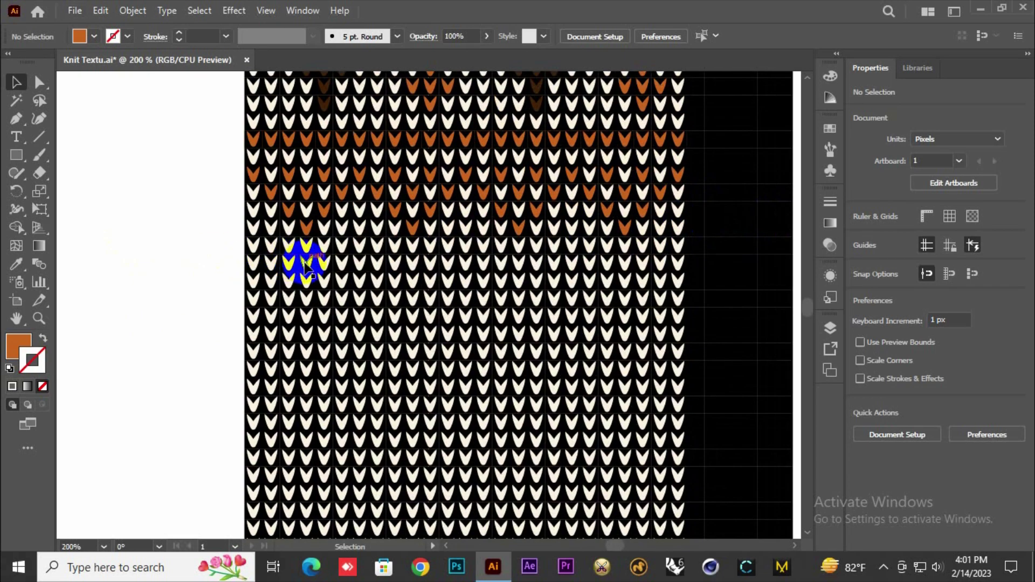
left_click(306, 262)
left_click(377, 263, "shift")
left_click(447, 263, "shift")
left_click(519, 263, "shift")
left_click(589, 263, "shift")
left_click(660, 263, "shift")
key("i")
left_click(323, 101)
key("v")
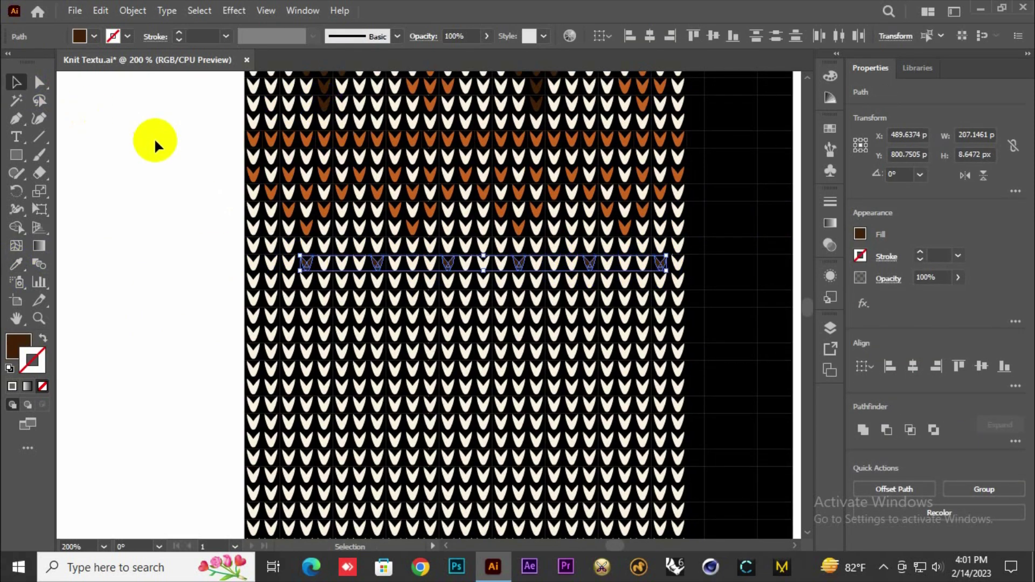
left_click(156, 141)
Recolor six evenly spaced stitches, starting at the second column, four rows below the brown dots in the same dark brown.
left_click(270, 335)
left_click(342, 335, "shift")
left_click(412, 335, "shift")
left_click(483, 336, "shift")
left_click(554, 336, "shift")
left_click(625, 335, "shift")
left_click(15, 264)
left_click(306, 263)
key("v")
left_click(178, 236)
scroll(178, 236, "down", 2)
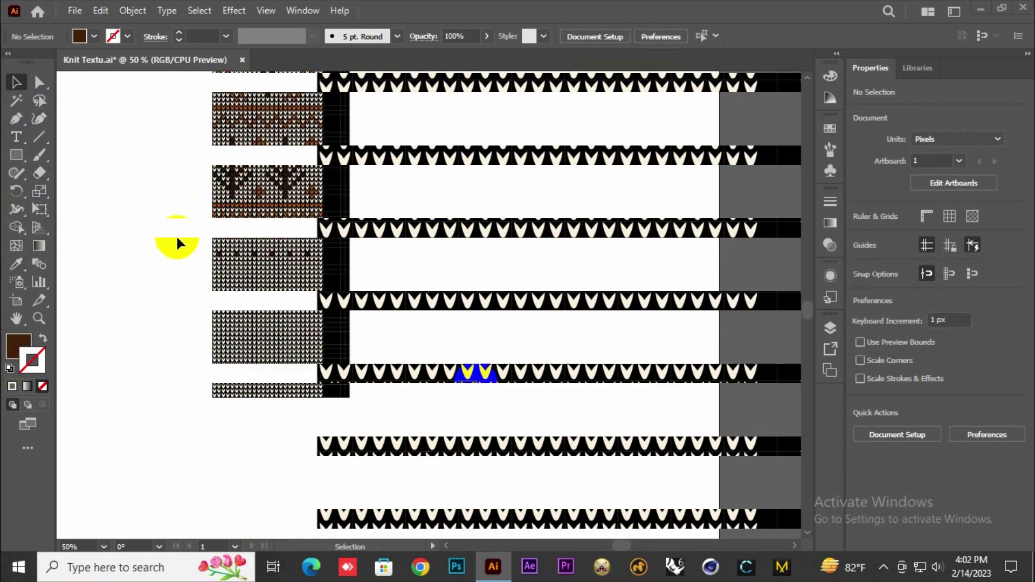
Recolor three stacked stitches in column six and one in column seven, starting two rows below the brown dot, in the dot's dark brown.
left_click(415, 160)
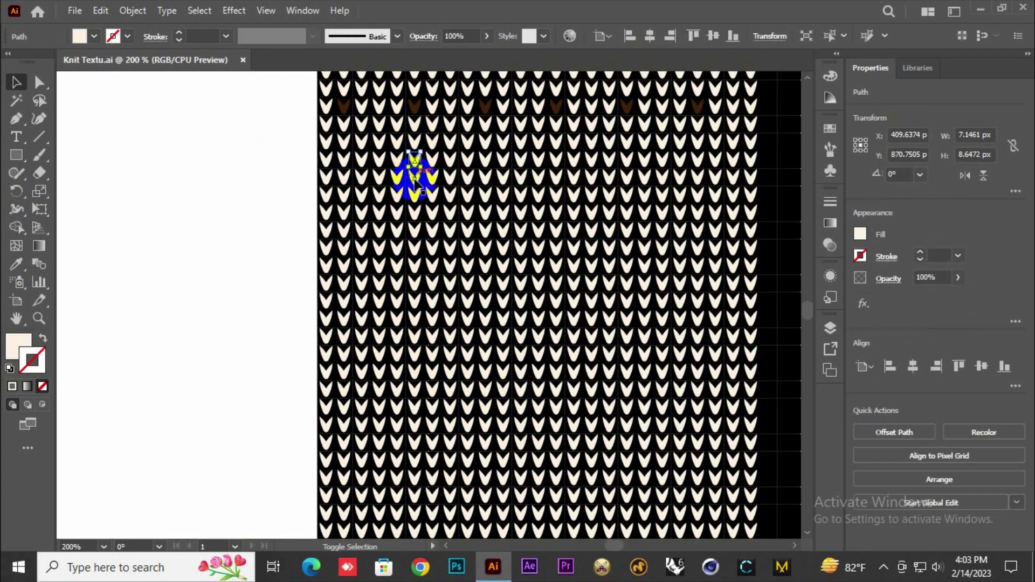
key("i")
left_click(414, 106)
key("v")
left_click(264, 160)
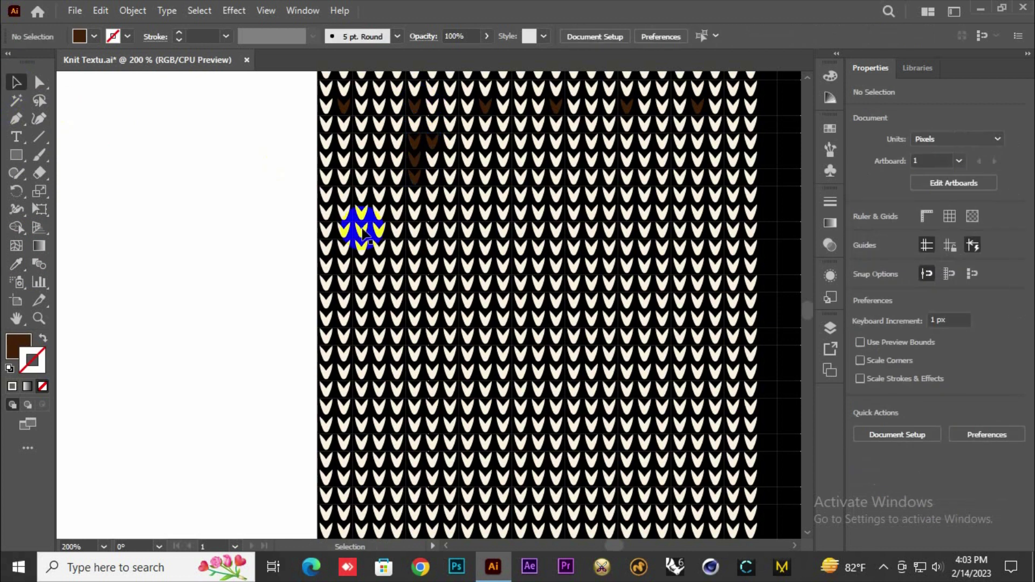
Extend the brown column downward by four stitches and add an adjoining cluster in columns four and five in the same dark brown.
left_click(415, 197)
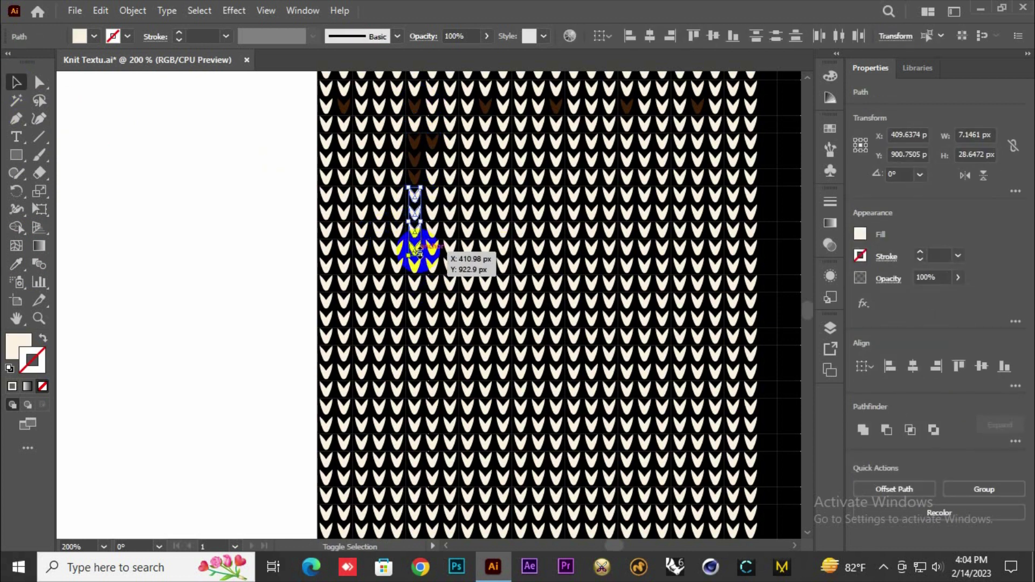
left_click(399, 253, "shift")
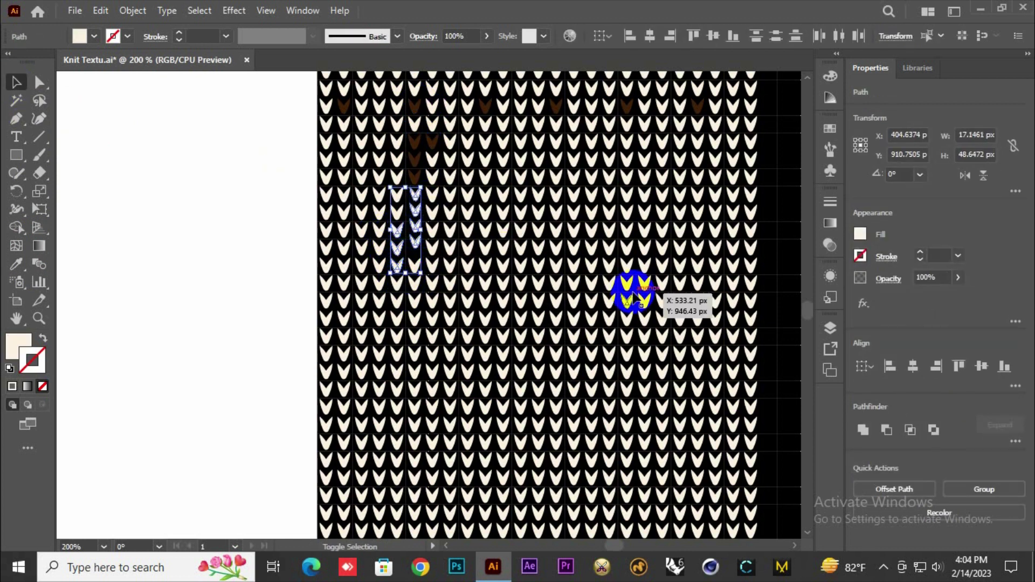
left_click(384, 280, "shift")
left_click(383, 268, "shift")
left_click(381, 246, "shift")
key("i")
left_click(436, 146)
key("v")
left_click(263, 273)
Recolor the column-four stitch between the cluster's brown stitches with pink sampled from the palette swatch.
scroll(262, 272, "down", 4)
scroll(269, 270, "up", 5)
scroll(647, 130, "down", 1)
left_click_drag(558, 89, 392, 314)
left_click(356, 378)
scroll(417, 345, "up", 5)
left_click(459, 313)
key("i")
left_click(213, 143)
left_click(492, 350)
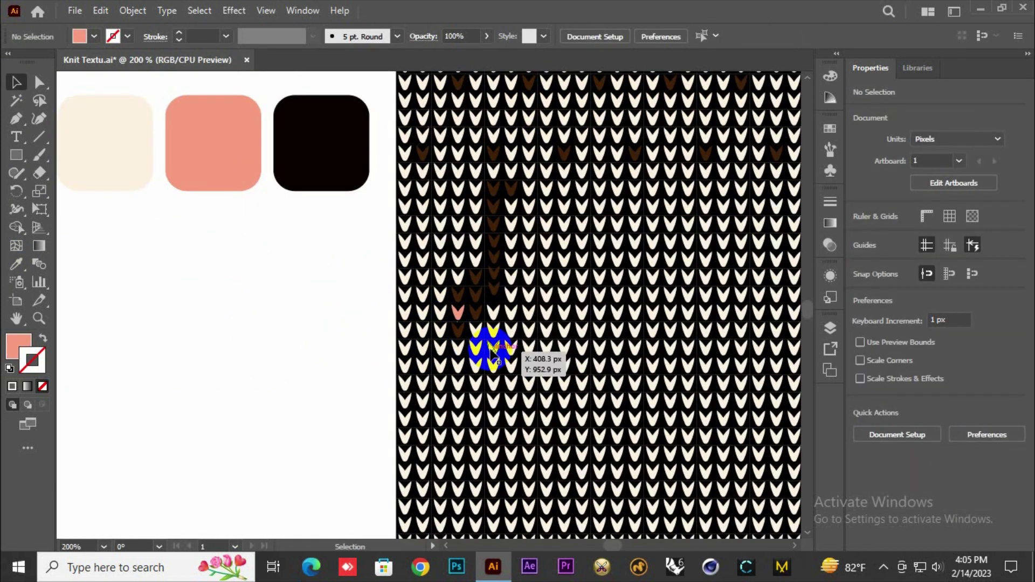
Recolor three consecutive column-five stitches directly below the brown cluster in the swatch's pink.
left_click(475, 331)
left_click(475, 350, "shift")
left_click(476, 367, "shift")
left_click(17, 264)
left_click(213, 143)
left_click(16, 82)
left_click(534, 425)
Recolor the column-four stitch beneath the cluster's lowest brown stitch in the same pink.
left_click(464, 352)
key("i")
left_click(213, 142)
left_click(16, 82)
left_click(545, 339)
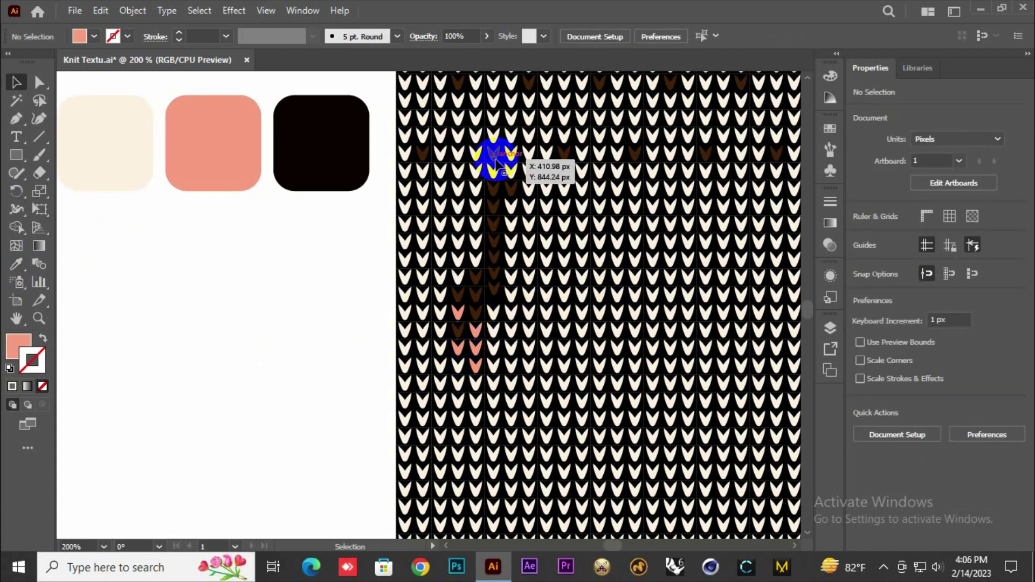
Recolor the lower four brown stitches of column six in pink.
left_click(494, 240)
scroll(537, 339, "down", 1)
left_click(537, 338)
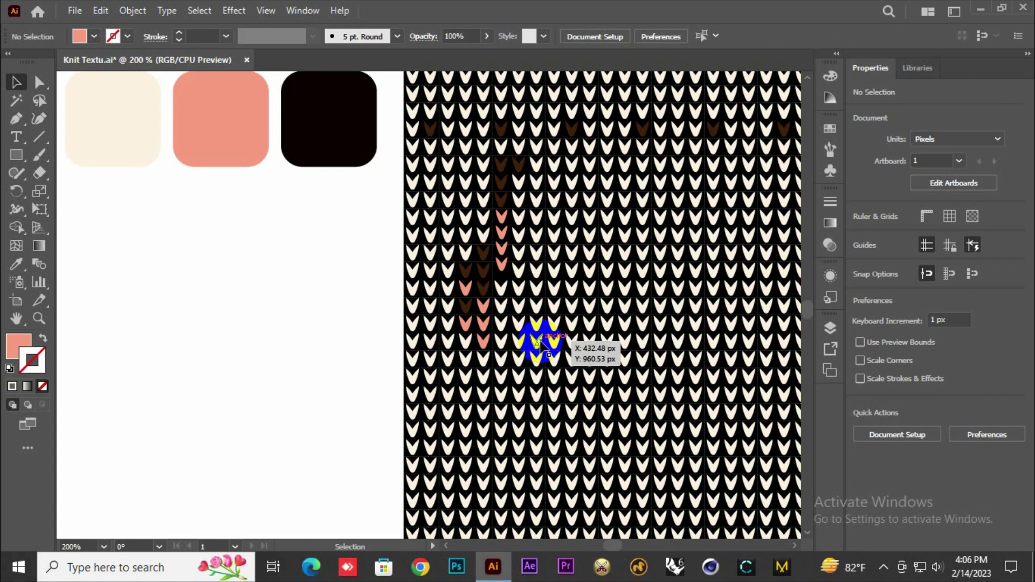
Recolor the brown stitches in columns four and five and the four pink ones in column six with the palette's orange.
scroll(540, 300, "down", 1)
scroll(501, 288, "up", 1)
left_click(501, 289)
left_click(518, 307, "shift")
left_click_drag(537, 220, 571, 356)
left_click(513, 273, "shift")
left_click(531, 277, "shift")
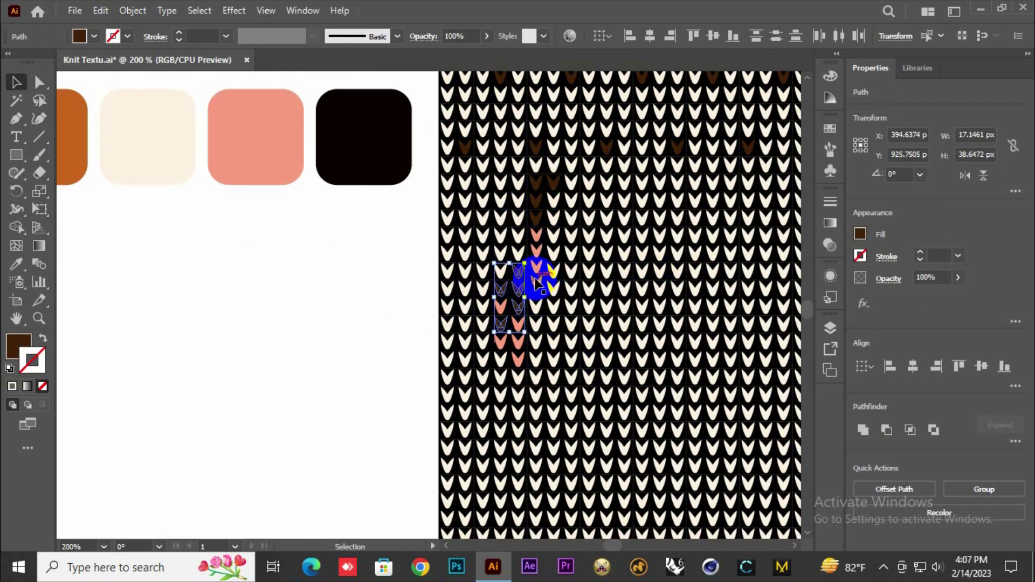
left_click(536, 232, "shift")
key("i")
left_click(73, 137)
key("v")
key("ctrl+shift+a")
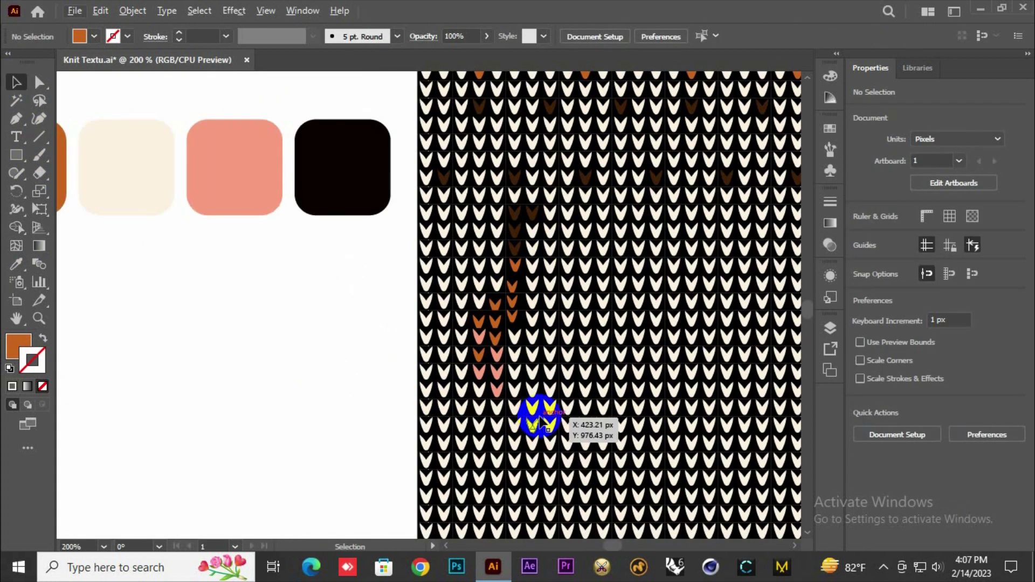
Move the misaligned orange stitches in column six back onto their grid rows.
left_click_drag(553, 444, 510, 358)
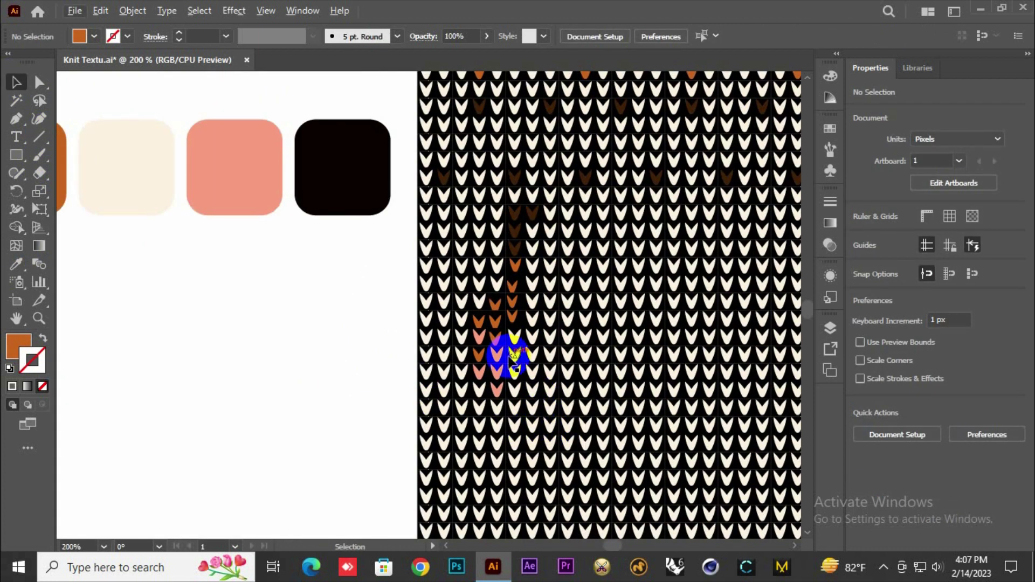
left_click(514, 269)
scroll(521, 316, "up", 4)
left_click(485, 209)
left_click_drag(485, 211, 493, 331)
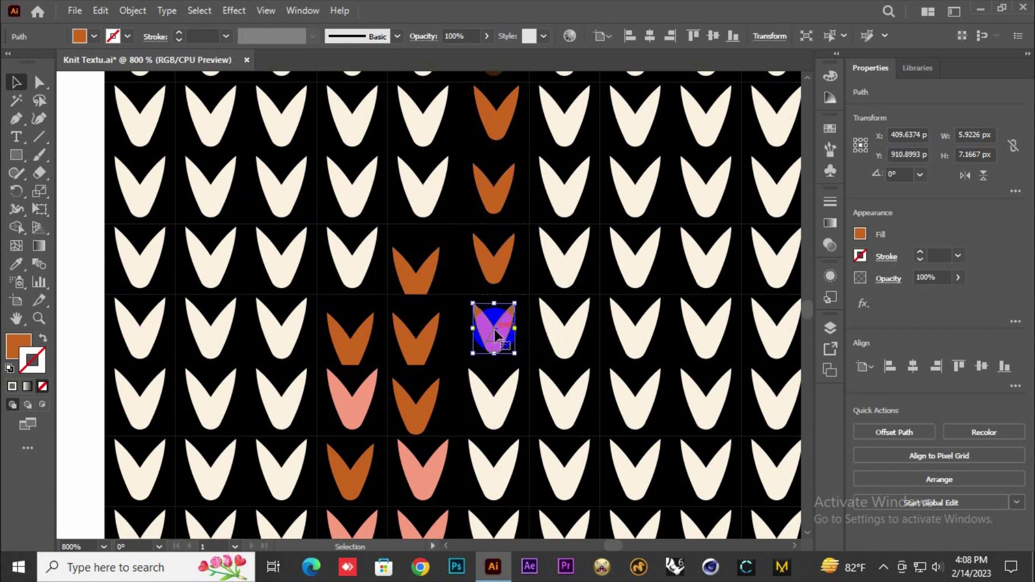
key("ctrl+shift+a")
Recolor the five stitches directly below column six's orange run in pink sampled from the neighbouring stitch.
scroll(215, 474, "down", 5)
scroll(300, 415, "down", 2)
scroll(440, 391, "up", 2)
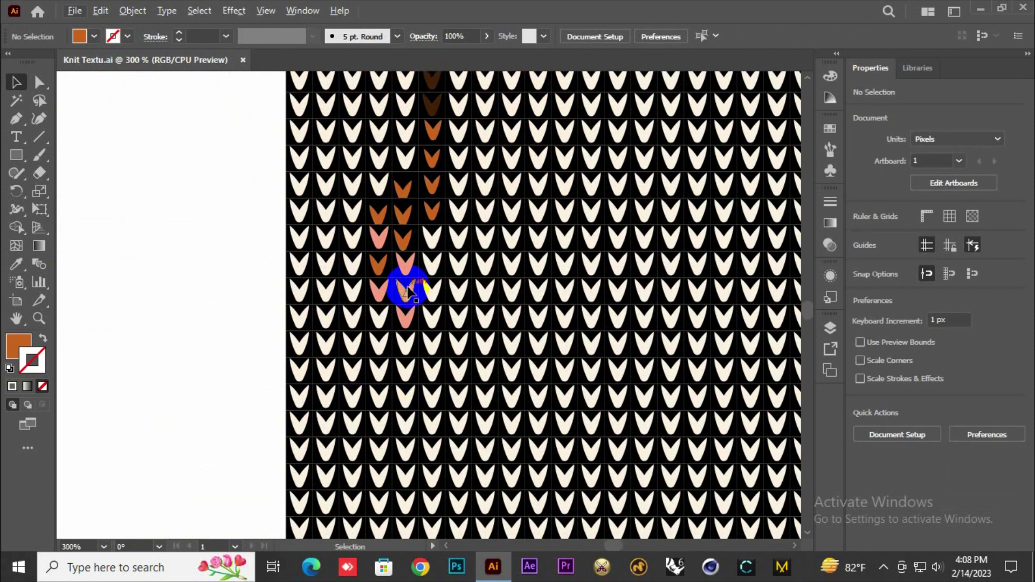
left_click(432, 240)
left_click(432, 267, "shift")
left_click(432, 294, "shift")
left_click(431, 320, "shift")
left_click(431, 347, "shift")
key("i")
left_click(383, 292)
key("v")
Recolor nine consecutive stitches in column seven, starting level with column six's top pink stitch, in the same pink.
left_click(459, 243)
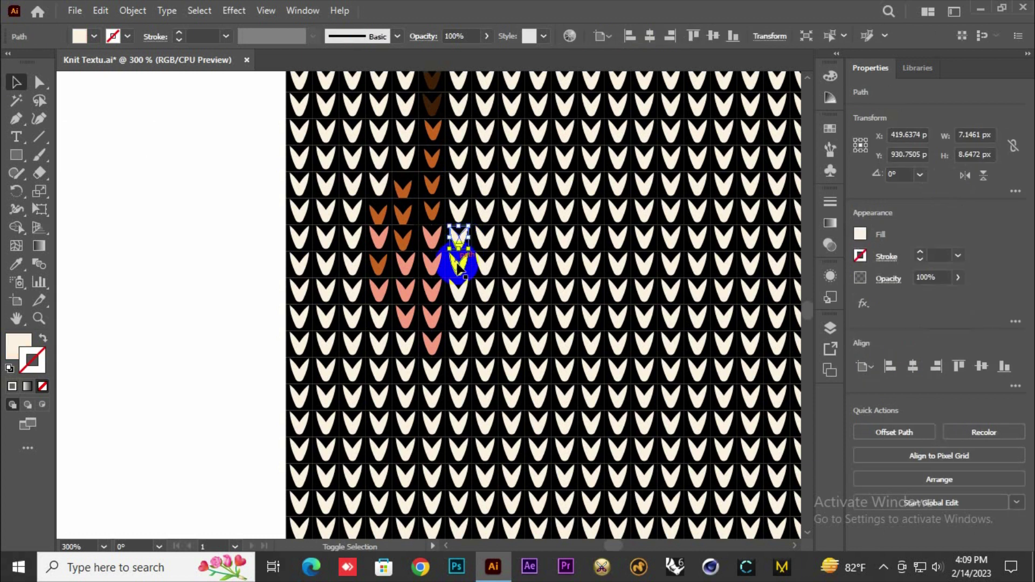
left_click(458, 268, "shift")
left_click(458, 442, "shift")
key("i")
left_click(424, 269)
left_click(20, 83)
left_click(212, 148)
Recolor the two stitches directly below column seven's brown stitch in pink sampled from column six.
scroll(212, 148, "down", 1)
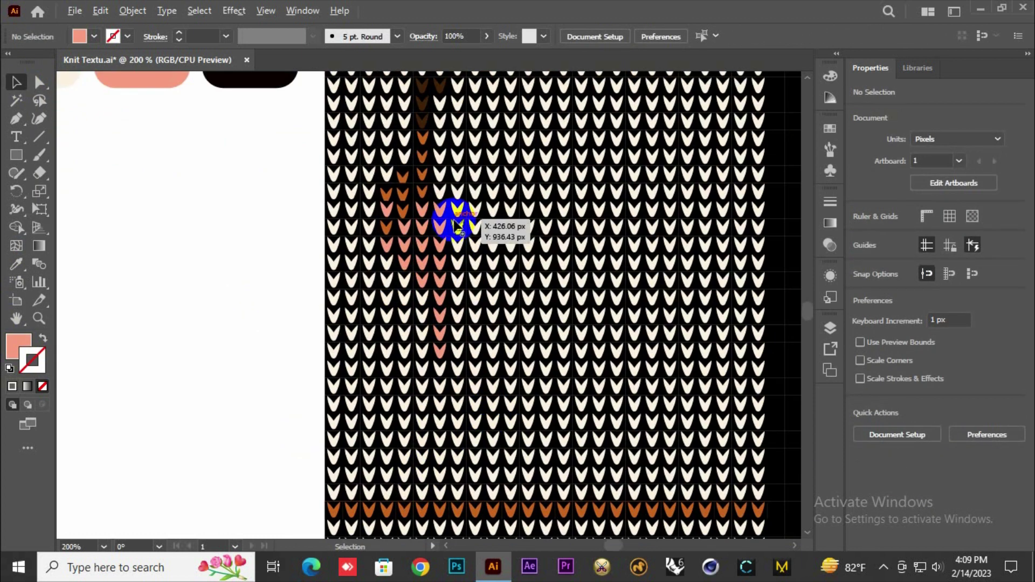
left_click(440, 105)
left_click(439, 121, "shift")
scroll(460, 203, "up", 2)
left_click(16, 264)
left_click(424, 276)
left_click(206, 291)
Recolor the four cream stitches between column seven's two pink runs in orange.
left_click(441, 207)
left_click(441, 224, "shift")
left_click(441, 242, "shift")
left_click(441, 260, "shift")
Recolor two stitches in column eight, level with column six's top two pink stitches, in dark brown sampled from the motif.
scroll(499, 405, "down", 2)
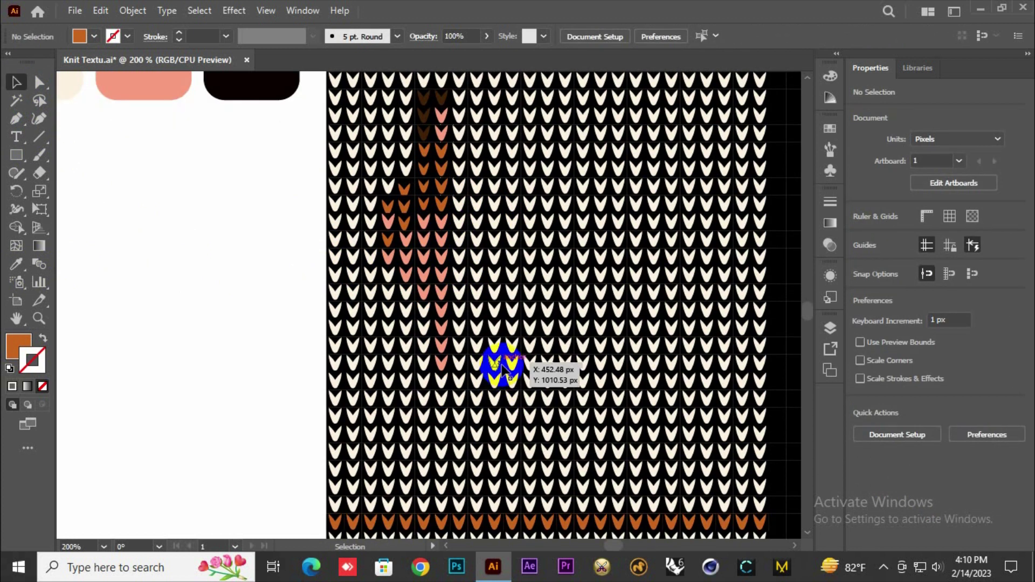
left_click(459, 222)
left_click(458, 239, "shift")
key("i")
left_click(424, 133)
left_click(16, 82)
left_click(207, 162)
Recolor the five stitches directly below column eight's brown pair in pink sampled from column seven.
scroll(465, 294, "up", 2)
scroll(477, 329, "down", 2)
scroll(454, 275, "up", 2)
left_click(455, 232)
left_click(455, 269, "shift")
left_click(455, 303, "shift")
left_click(455, 340, "shift")
left_click(455, 373, "shift")
left_click(421, 274)
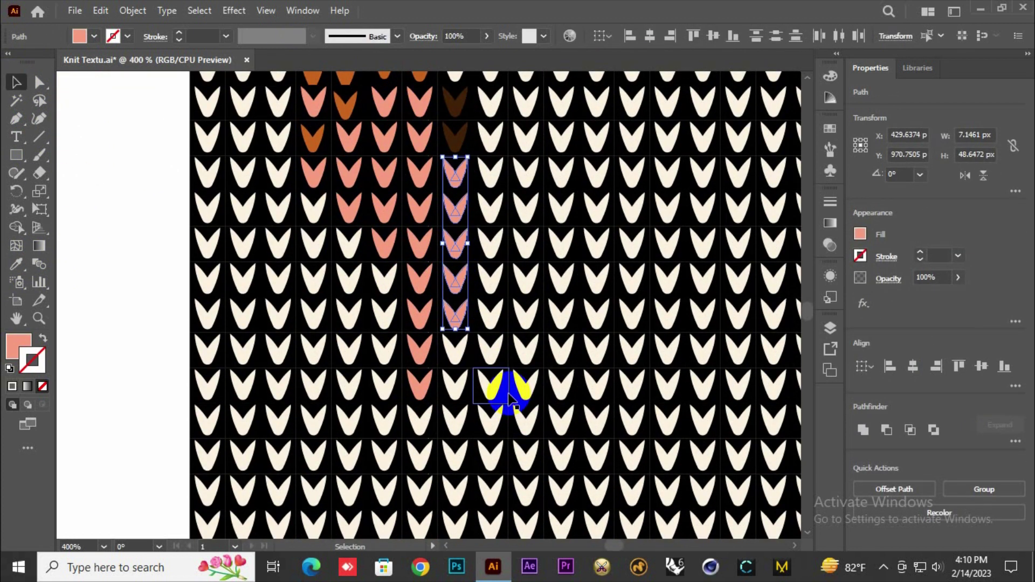
Recolor the two side-by-side stitches in columns eight and nine just below the pink run in sampled orange.
left_click(460, 357)
left_click(489, 356, "shift")
left_click(16, 264)
left_click(314, 142)
left_click(17, 83)
left_click(125, 161)
Extend the orange pair in columns eight and nine four rows downward in the same orange.
scroll(466, 345, "down", 2)
left_click(475, 348)
left_click(484, 366, "shift")
left_click(484, 398, "shift")
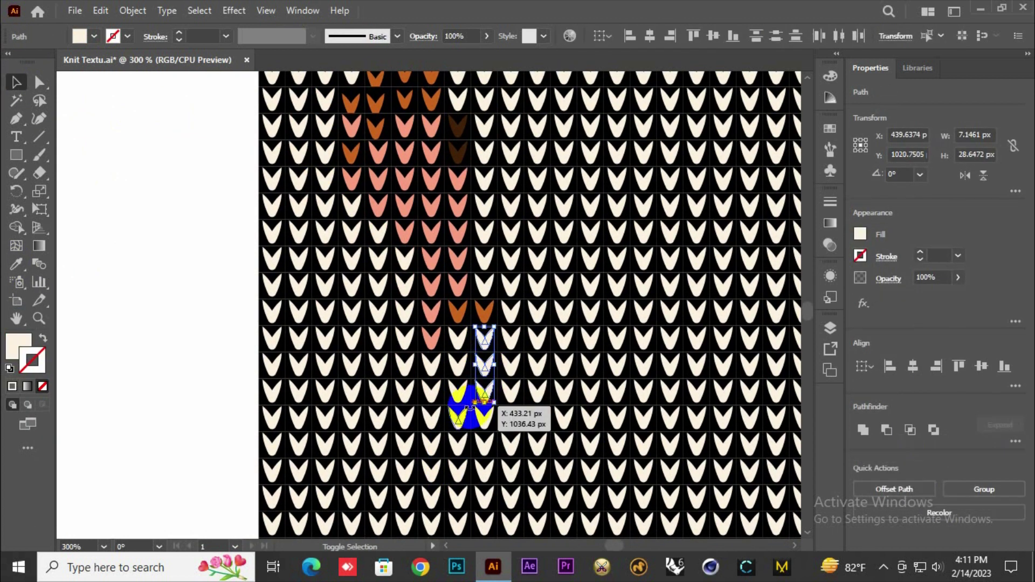
left_click(16, 264)
left_click(458, 313)
left_click(16, 82)
left_click(140, 216)
Recolor four consecutive stitches in column ten, starting two rows below the orange block's top, in the block's orange.
scroll(411, 294, "down", 3)
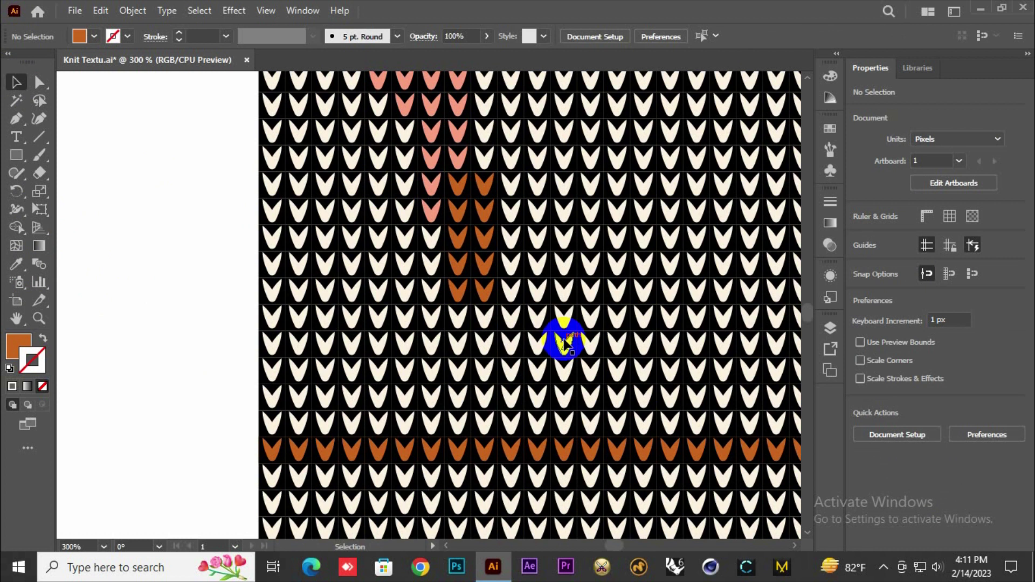
scroll(539, 302, "up", 2)
left_click(511, 310)
left_click(511, 337, "shift")
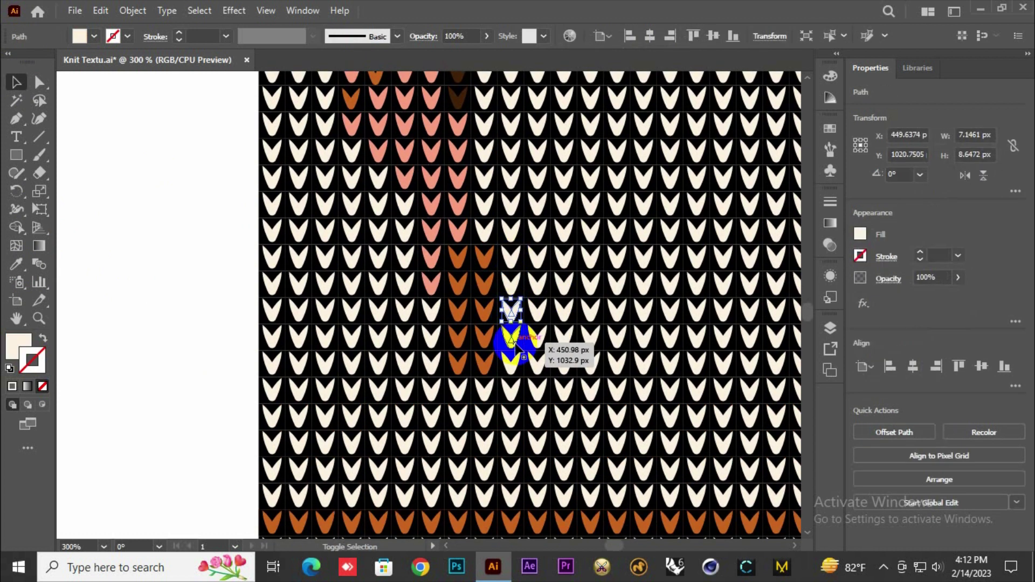
left_click(512, 364, "shift")
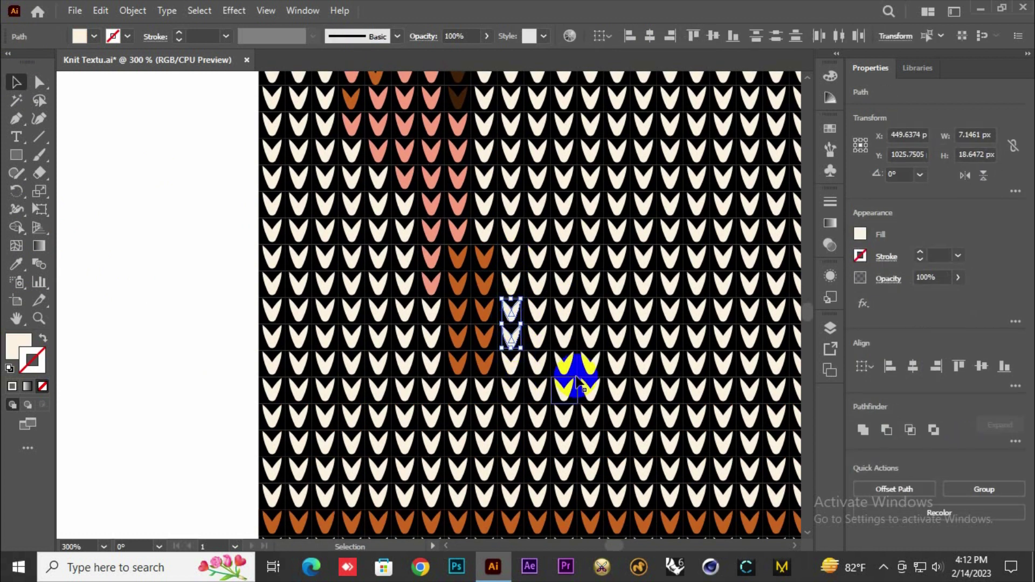
left_click(511, 391, "shift")
key("i")
left_click(453, 257)
key("v")
key("ctrl+shift+a")
Recolor three stitches in column nine and two in column ten, directly below the orange stitches, in sampled dark brown.
scroll(536, 370, "down", 2)
left_click(513, 346)
left_click(513, 367, "shift")
left_click(478, 374, "shift")
left_click(490, 345, "shift")
left_click(485, 322, "shift")
scroll(483, 322, "up", 3)
left_click(16, 264)
left_click(451, 125)
left_click(16, 82)
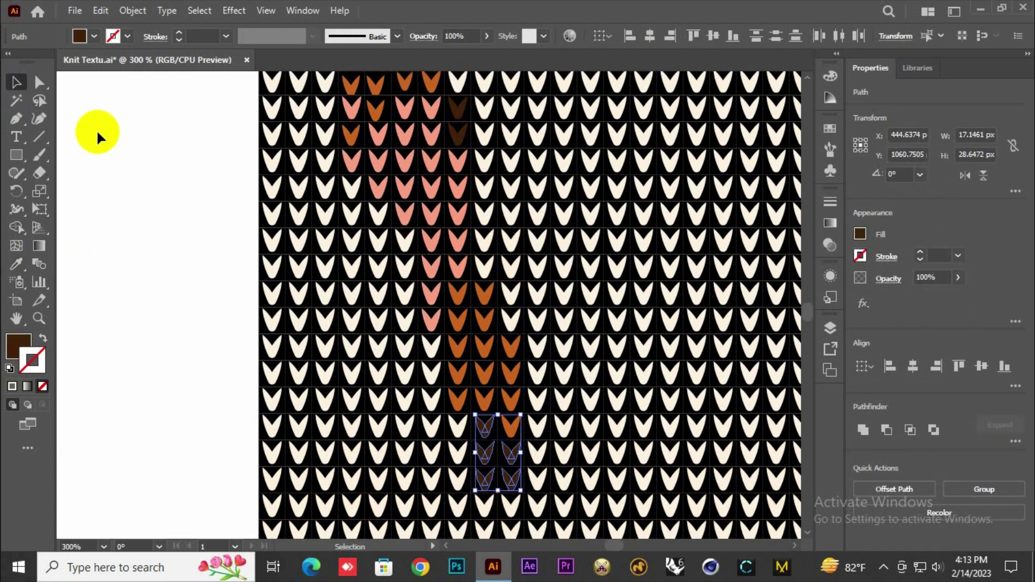
left_click(98, 132)
Recolor the three column-eight stitches beside the new brown stitches in orange sampled from the stitch above, and save the document.
left_click(459, 357)
left_click(459, 328, "shift")
left_click(456, 306, "shift")
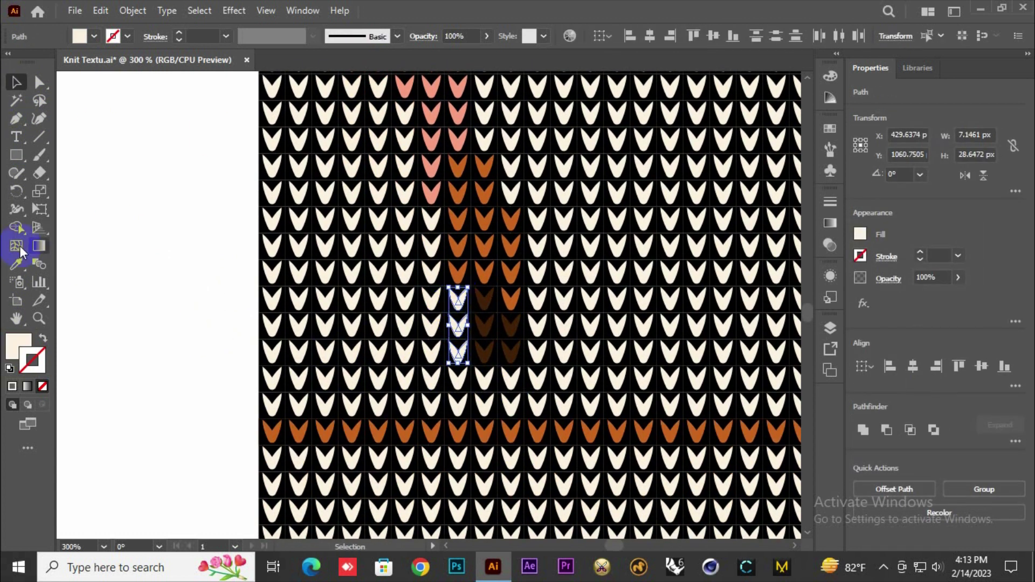
left_click(16, 264)
left_click(458, 273)
left_click(16, 83)
left_click(198, 177)
key("ctrl+s")
Recolor five stacked stitches in column seven and two in column six beside the orange block in the same orange.
left_click(429, 324)
left_click(405, 322, "shift")
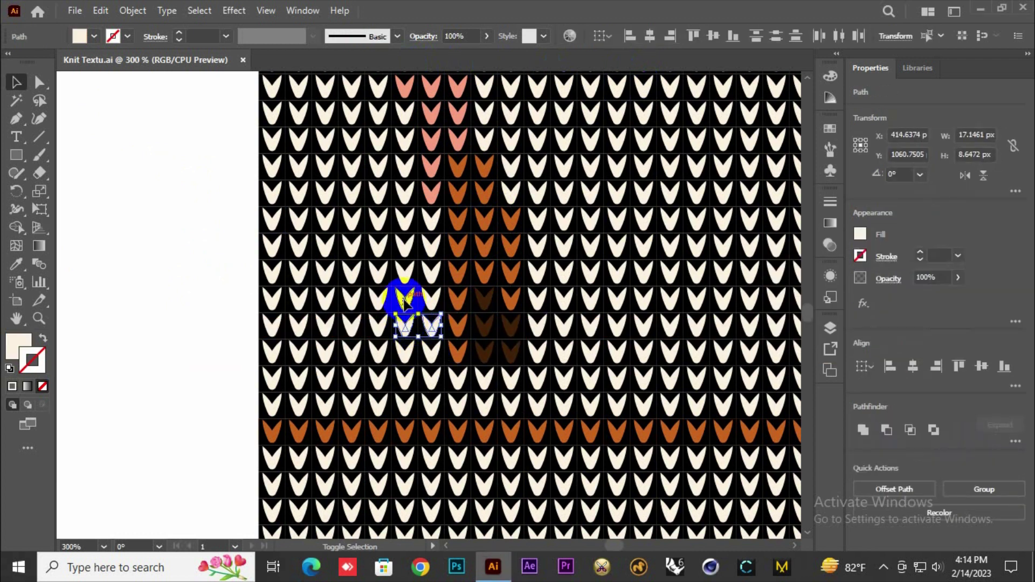
left_click(432, 270, "shift")
left_click(431, 242, "shift")
left_click(429, 215, "shift")
key("i")
left_click(492, 224)
key("ctrl+shift+a")
scroll(320, 377, "up", 2)
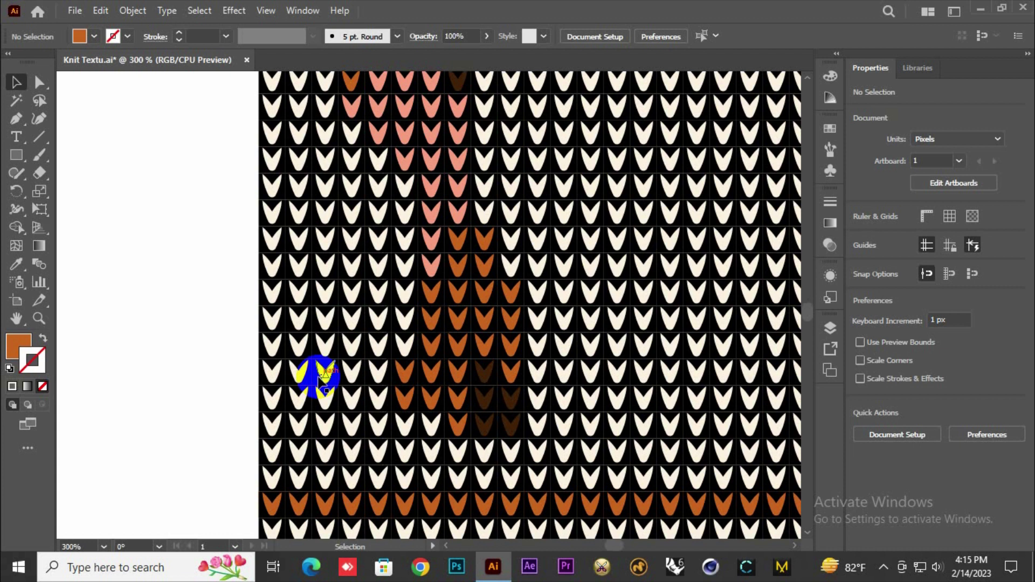
Recolor three stitches in column ten and eight in each of columns eleven and twelve, around the lower orange block, in sampled pink.
scroll(498, 362, "down", 1)
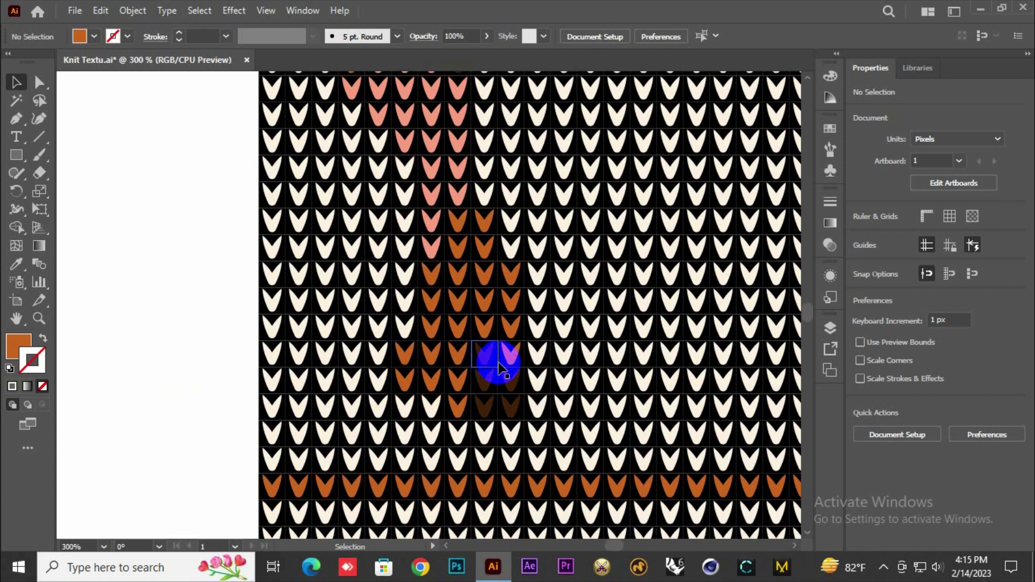
left_click(537, 380)
left_click(564, 380, "shift")
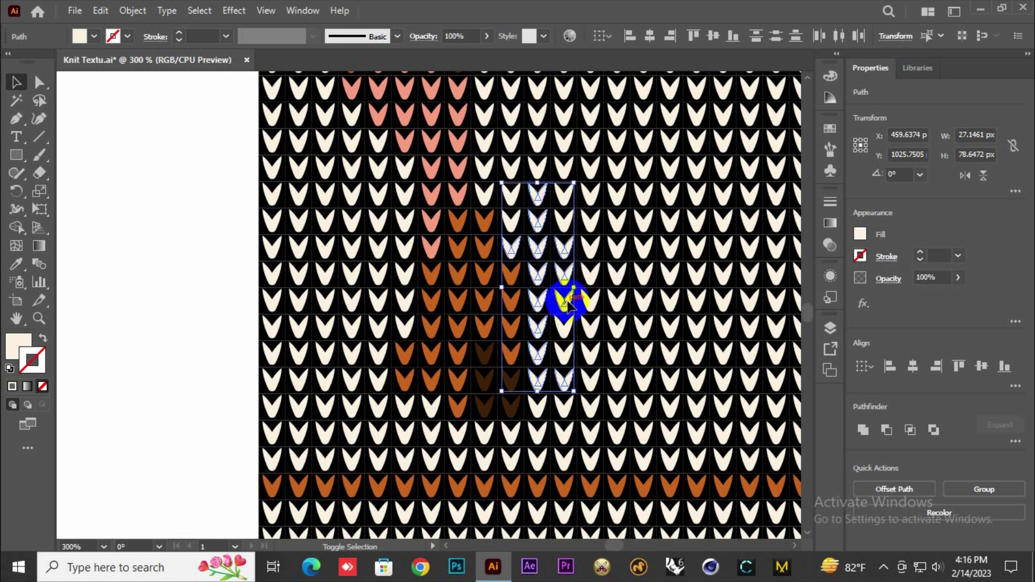
left_click(542, 267)
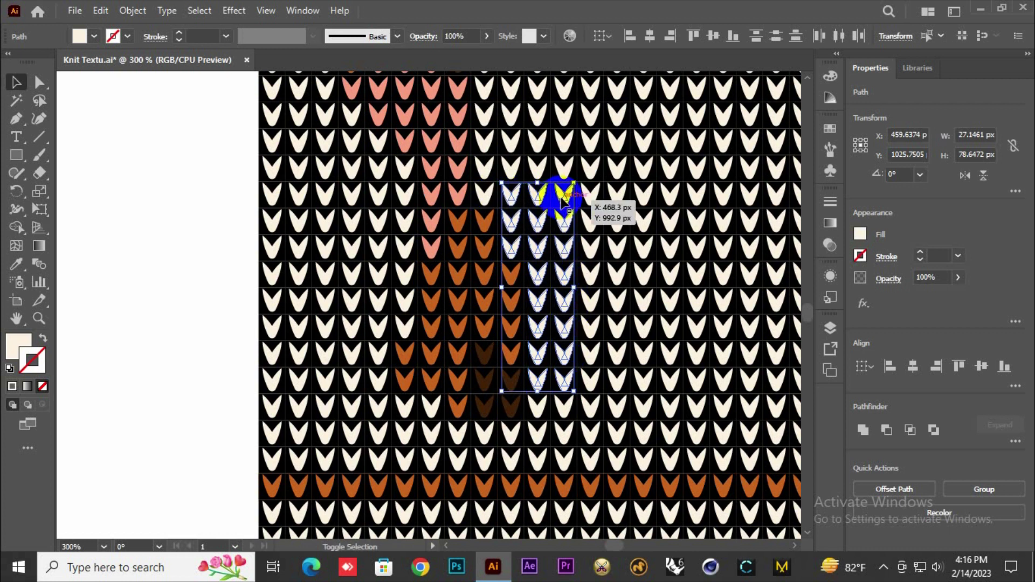
key("i")
left_click(409, 143)
key("v")
left_click(230, 149)
scroll(617, 415, "down", 3)
scroll(566, 390, "up", 3)
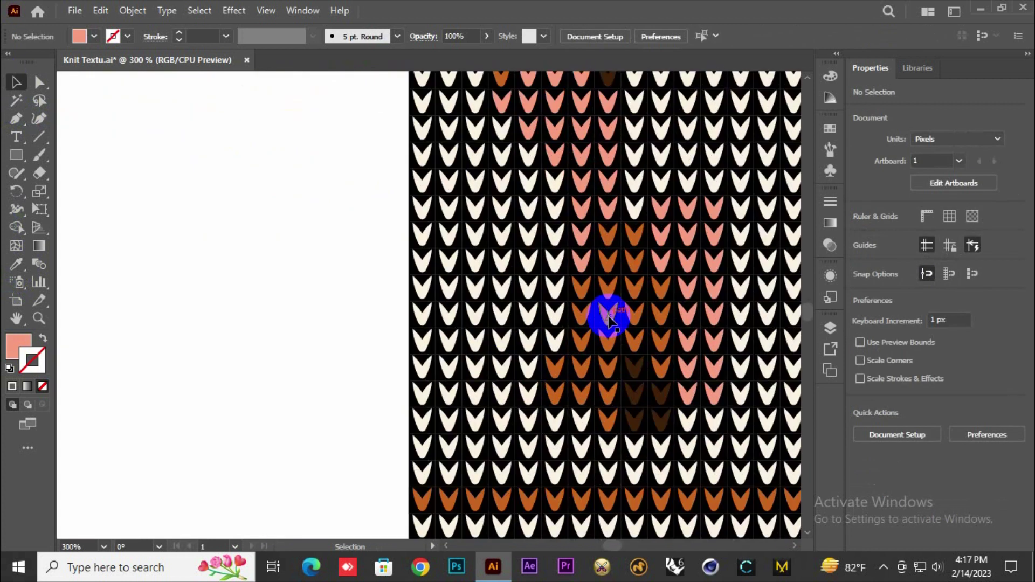
Recolor the four lowest pink stitches in column seven and the lowest pink stitch in column eight in cream.
scroll(588, 315, "up", 2)
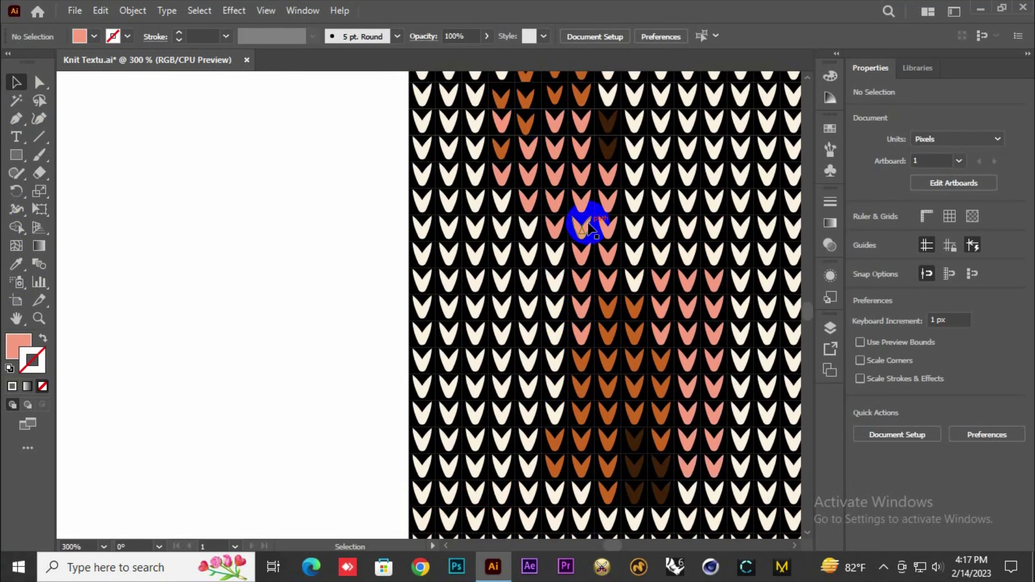
left_click(583, 245)
left_click(582, 280, "shift")
left_click(582, 307, "shift")
left_click(582, 334, "shift")
key("i")
left_click(613, 347)
left_click(636, 245)
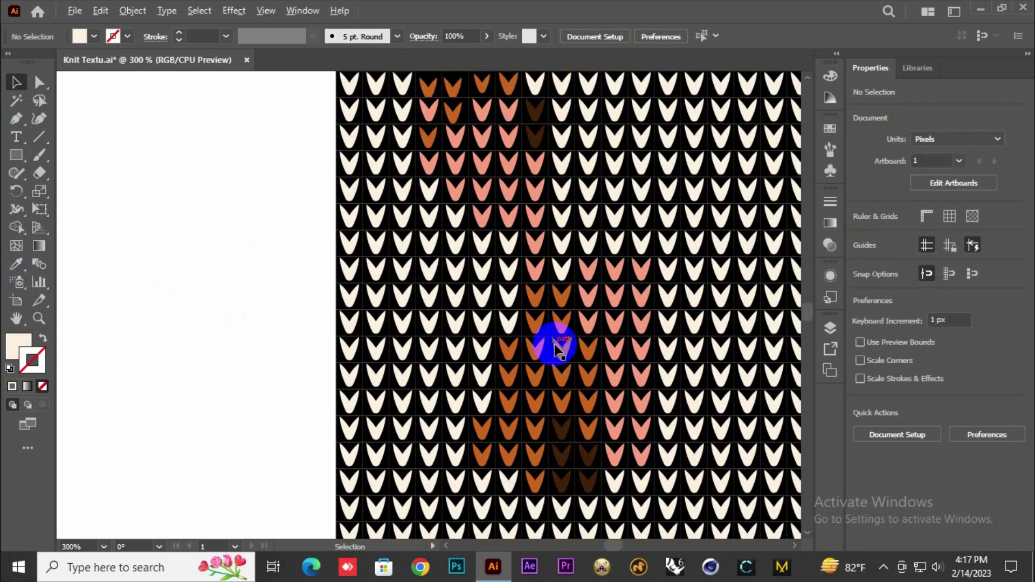
left_click(537, 275)
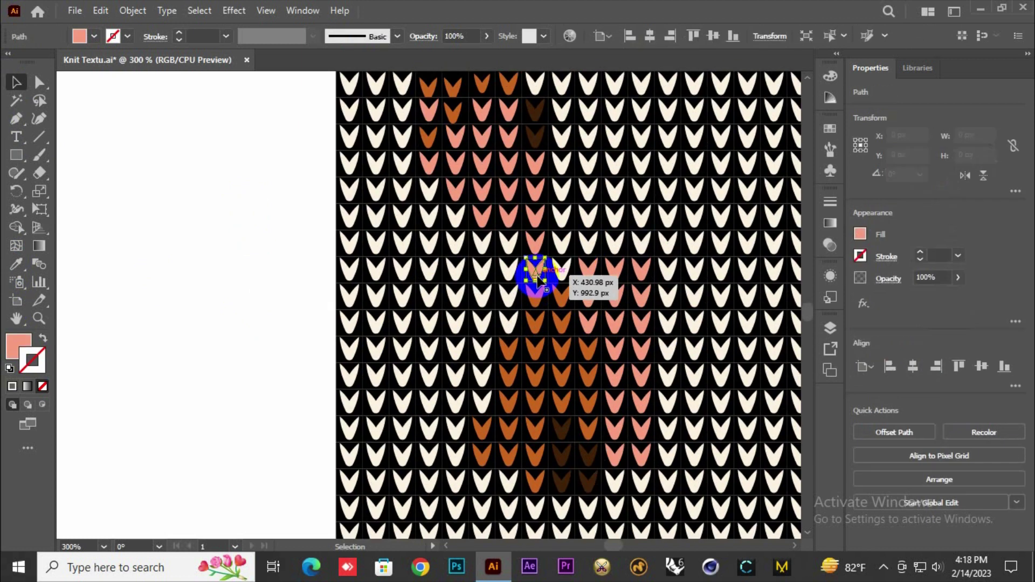
scroll(604, 370, "right", 3)
left_click(604, 369)
Recolor the six stacked cream stitches in column nine, directly above the lower orange block, in pink.
scroll(541, 262, "up", 3)
left_click(474, 242)
key("ctrl+plus")
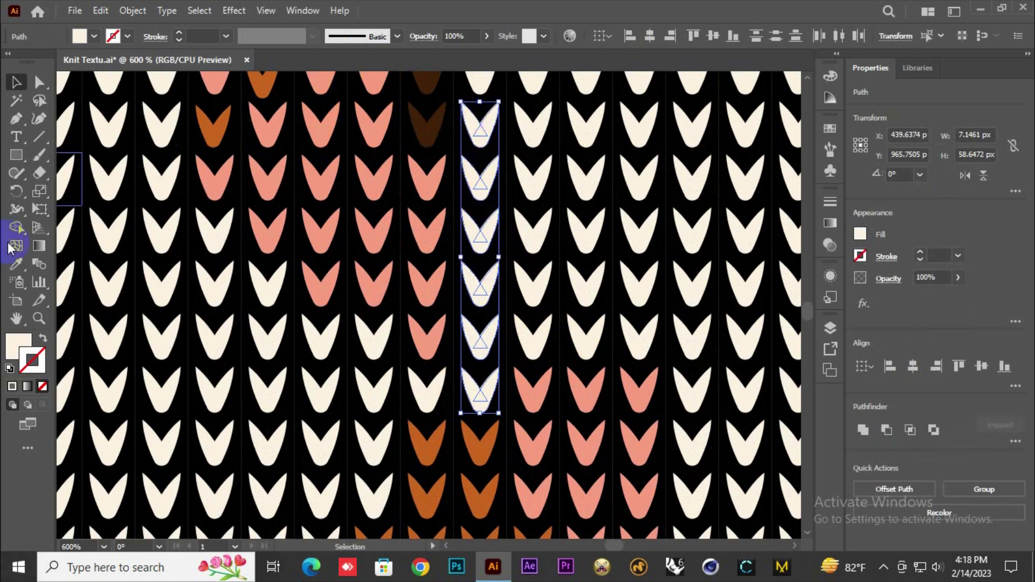
key("ctrl+minus")
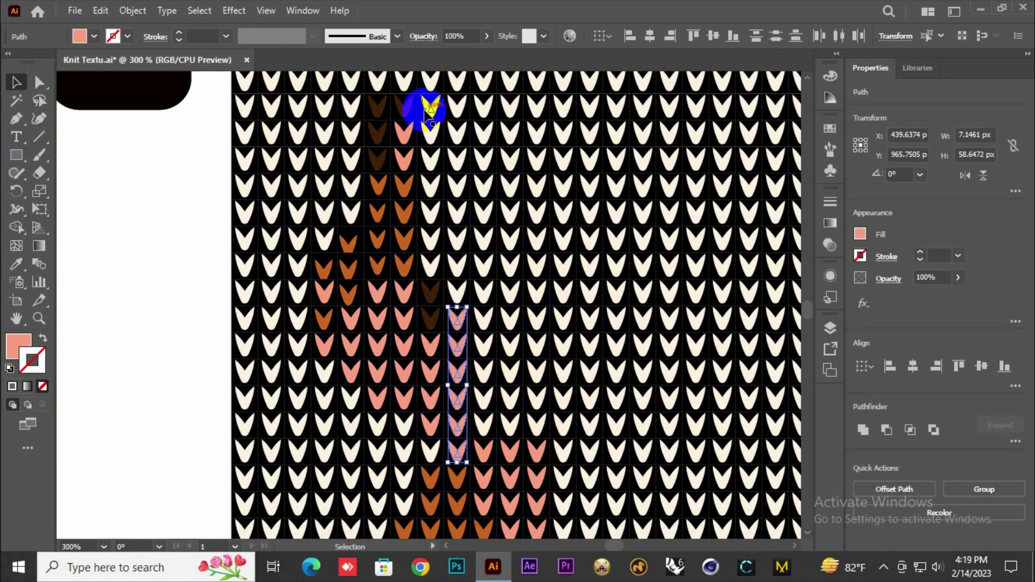
Recolor the column-eight stitch beside the motif's upper pink pair in dark brown and the five stitches below it in orange.
left_click(427, 127)
left_click(109, 157)
left_click(425, 238)
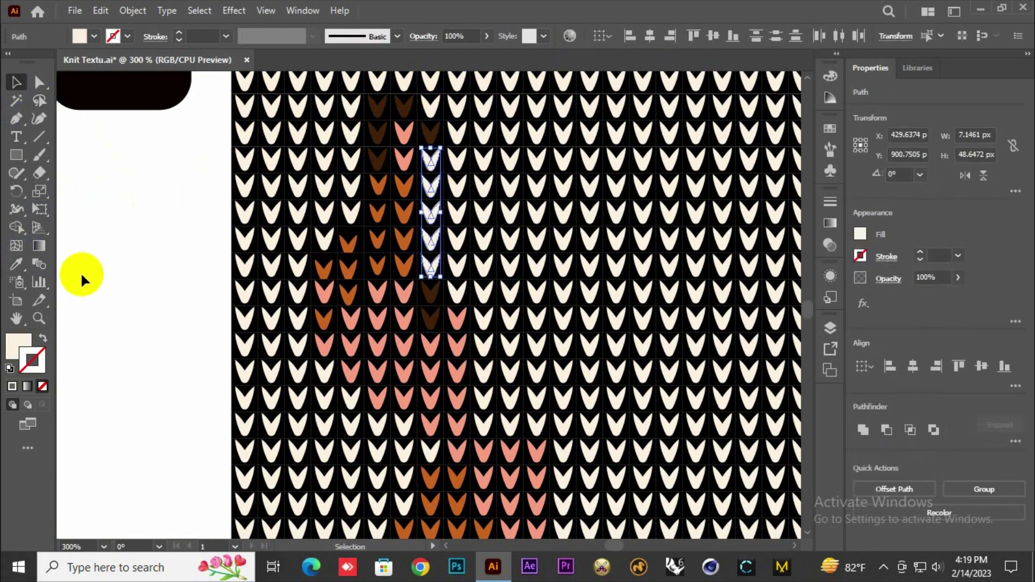
left_click(367, 267)
left_click(485, 204)
Recolor seven stitches in column nine and nine in each of columns ten and eleven, from the upper brown stitch's row down, in orange.
left_click(457, 144)
left_click(483, 139, "shift")
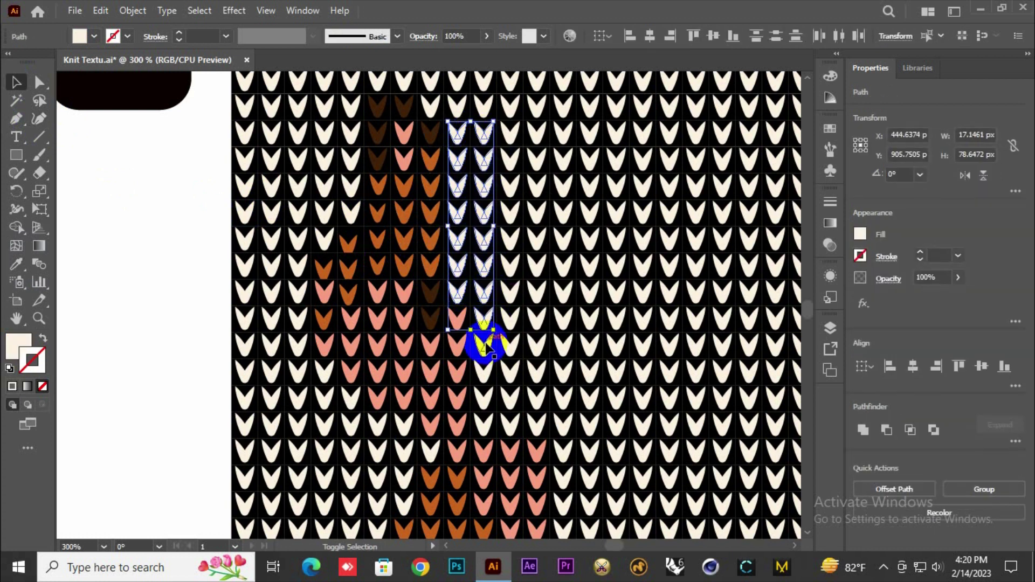
left_click(509, 334, "shift")
left_click(404, 210)
left_click(146, 186)
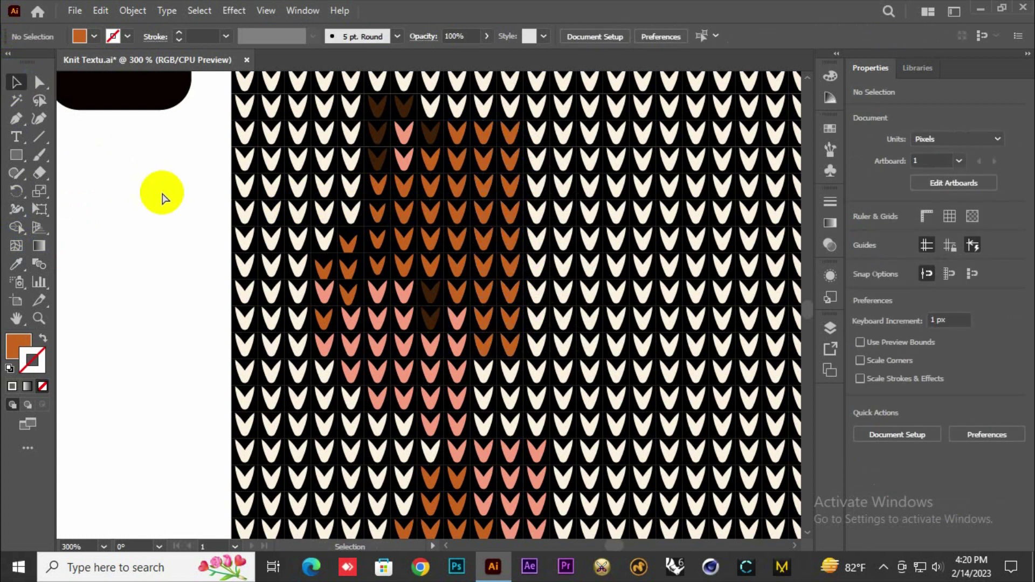
Recolor the stitch directly below the orange ones in column eleven in sampled dark brown.
left_click(510, 372)
left_click(17, 264)
left_click(377, 135)
left_click(16, 82)
left_click(145, 161)
Recolor three stitches in column ten below the orange ones and two in column eleven below the brown stitch in pink.
scroll(542, 378, "down", 3)
left_click(483, 286)
left_click(484, 313, "shift")
left_click(484, 334, "shift")
left_click(16, 264)
left_click(378, 284)
left_click(16, 81)
left_click(510, 310)
left_click(509, 334, "shift")
left_click(16, 265)
left_click(16, 84)
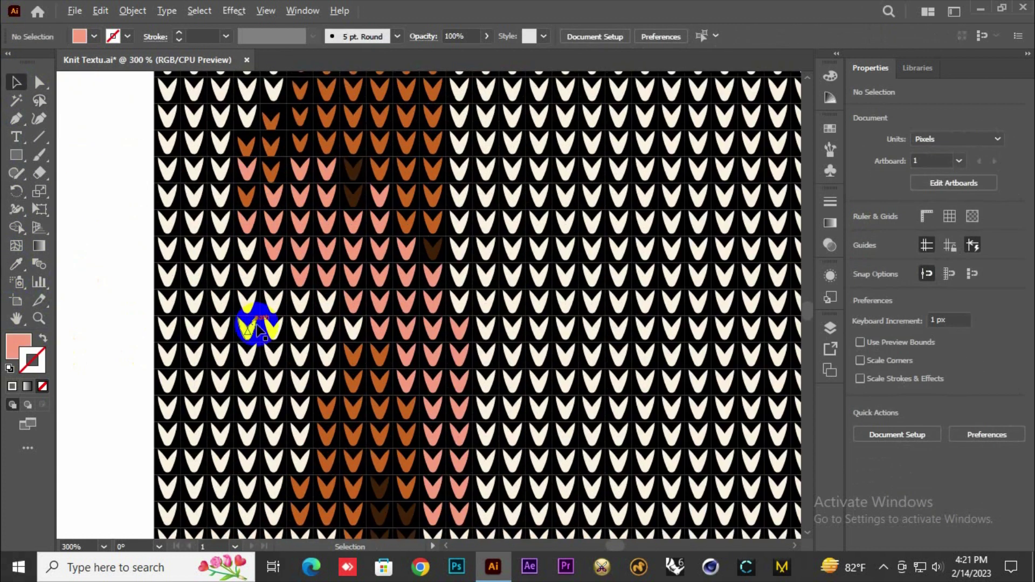
Recolor three stacked stitches in column twelve, starting beside the column-eleven brown stitch, in sampled pink.
left_click(463, 249)
left_click(461, 277, "shift")
left_click(460, 304, "shift")
scroll(508, 330, "up", 2)
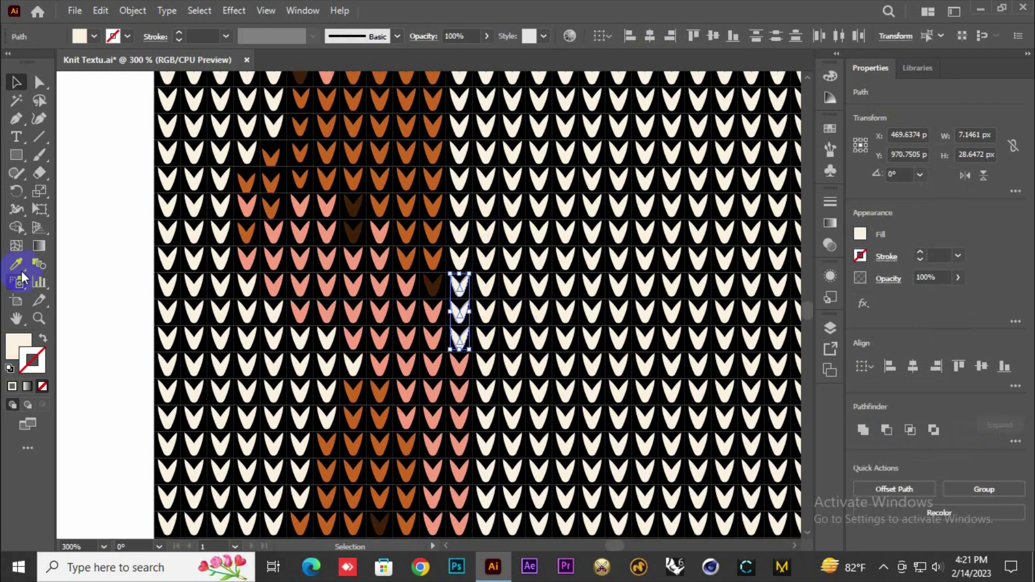
left_click(16, 264)
left_click(380, 313)
left_click(16, 83)
Recolor nine stitches in column twelve and seven in each of columns thirteen and fourteen, extending the upper orange block, in orange.
scroll(273, 322, "up", 5)
left_click_drag(520, 119, 481, 247)
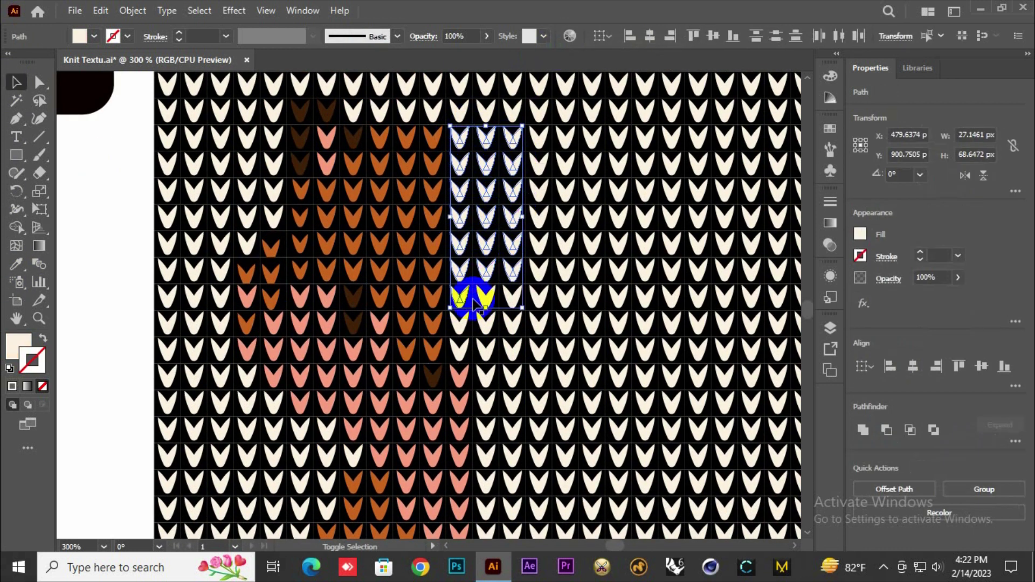
left_click(463, 353, "shift")
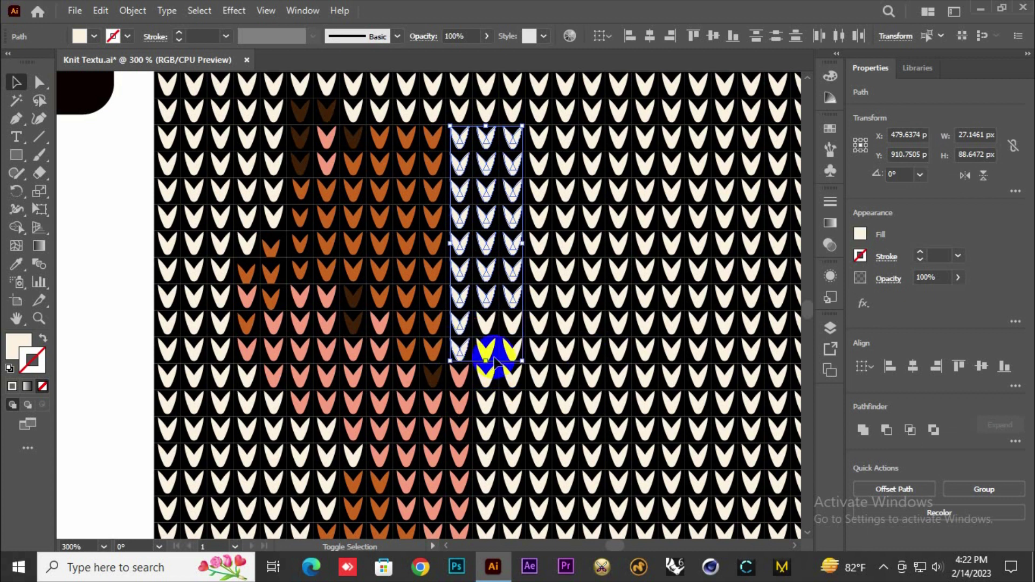
left_click(515, 300)
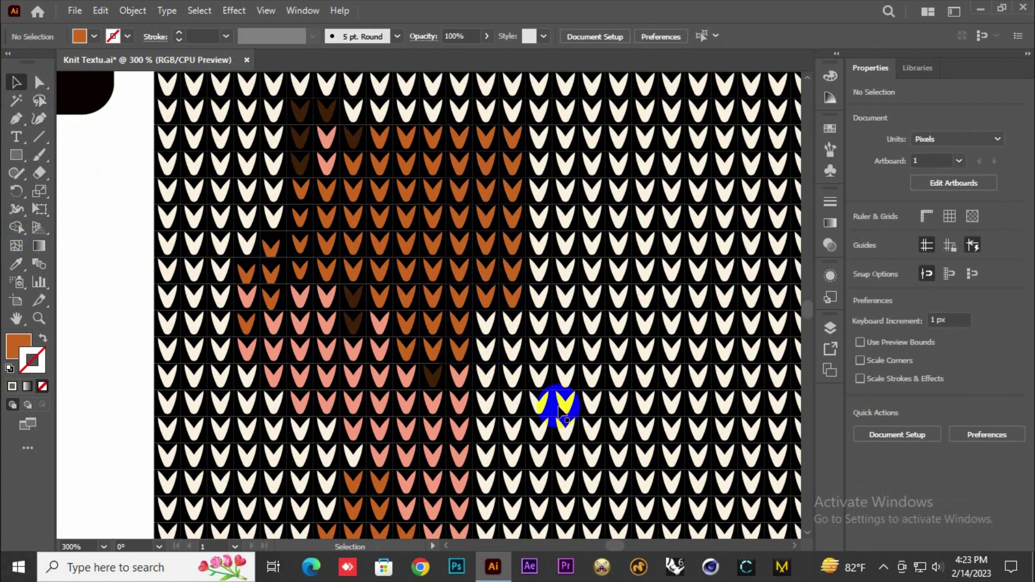
Recolor five stitches in columns thirteen to seventeen, in the row of the column-eleven brown stitch, in sampled pink.
scroll(555, 405, "down", 3)
left_click_drag(474, 258, 566, 249)
left_click(358, 219)
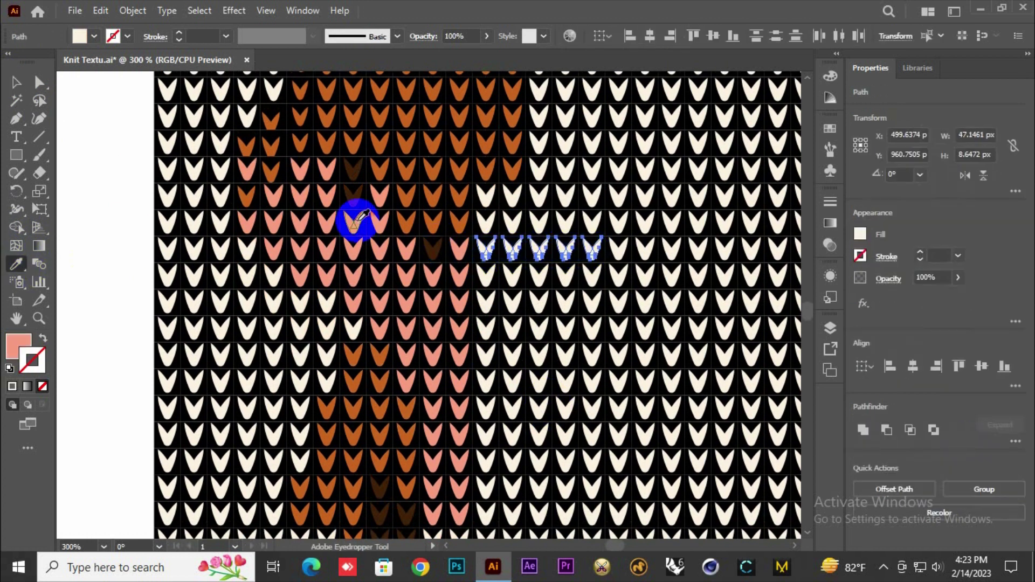
key("ctrl+shift+a")
Recolor four stitches, and two in the row beneath, directly below the new pink row from column thirteen in pink, and save the document.
scroll(497, 346, "down", 1)
left_click(566, 261)
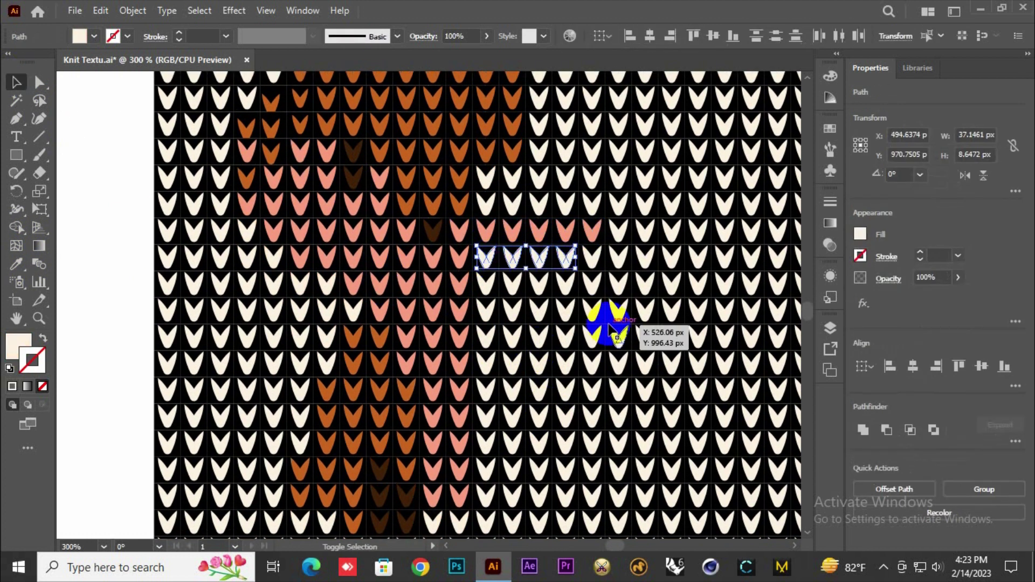
left_click(512, 286, "shift")
left_click(490, 284, "shift")
key("i")
left_click(379, 287)
key("ctrl+s")
left_click(18, 83)
left_click(108, 178)
Recolor four stacked stitches in column thirteen, directly below the pink rows, in sampled pink.
scroll(489, 396, "down", 1)
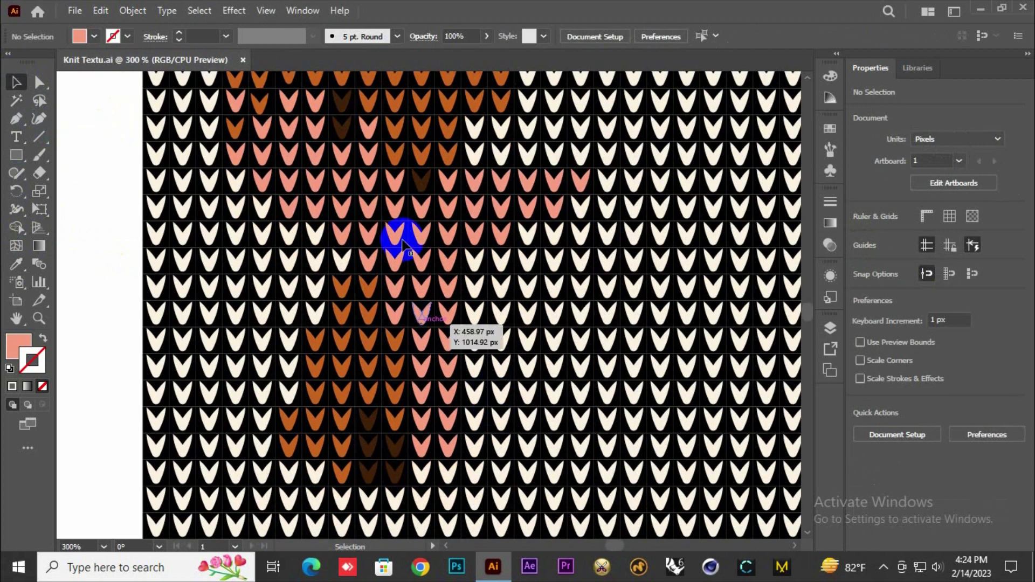
left_click(478, 320, "shift")
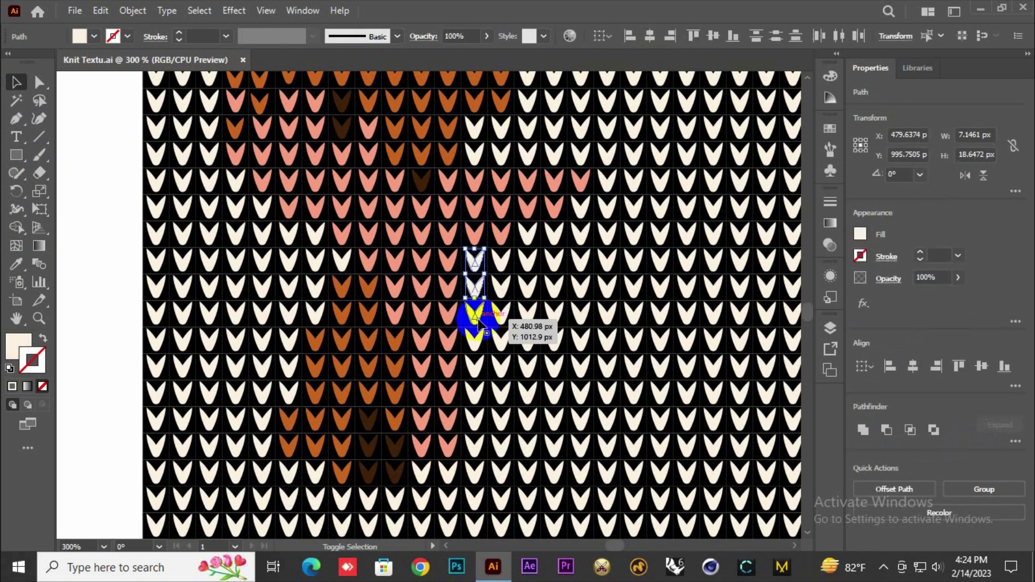
left_click(16, 264)
left_click(289, 214)
left_click(16, 83)
left_click(108, 178)
Recolor the two cream stitches in column thirteen between the orange block and the pink row in pink.
scroll(367, 258, "down", 2)
scroll(440, 167, "up", 2)
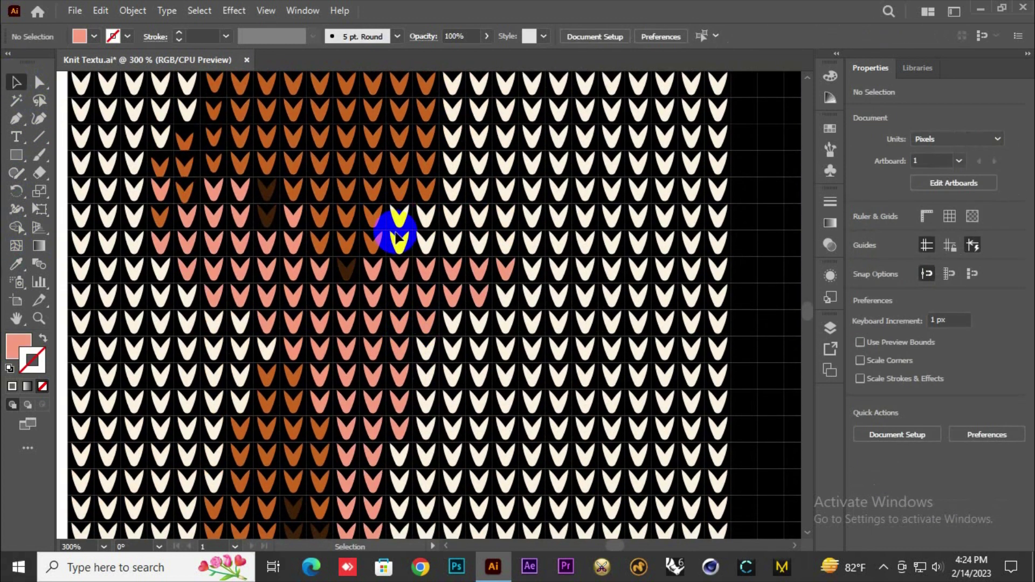
left_click(396, 234)
key("i")
left_click(398, 267)
left_click(16, 82)
left_click(409, 229)
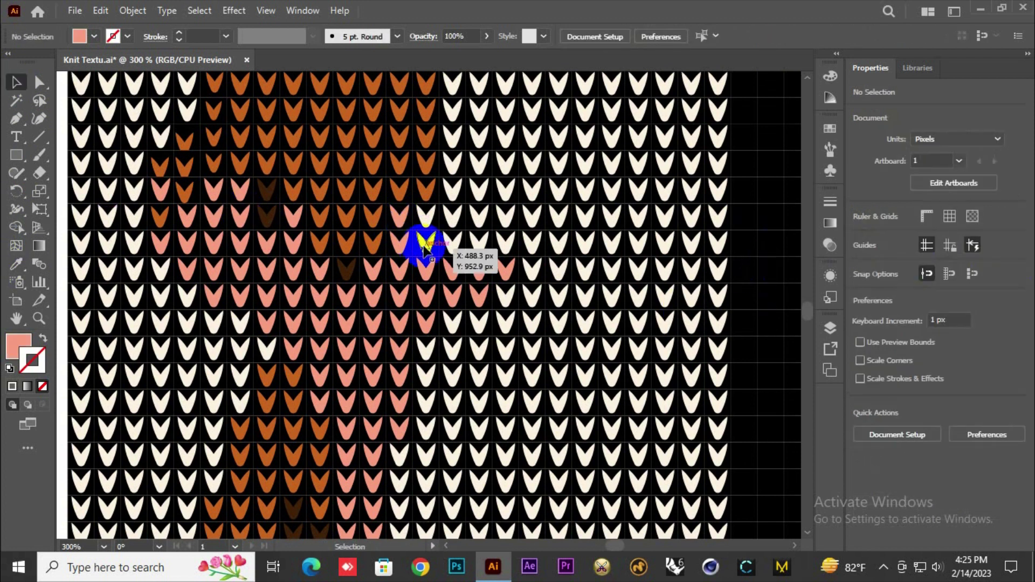
Recolor five stitches in columns fourteen to eighteen, one row above the long pink row, in pink.
left_click(426, 243)
left_click(453, 243, "shift")
left_click(479, 242, "shift")
left_click(505, 242, "shift")
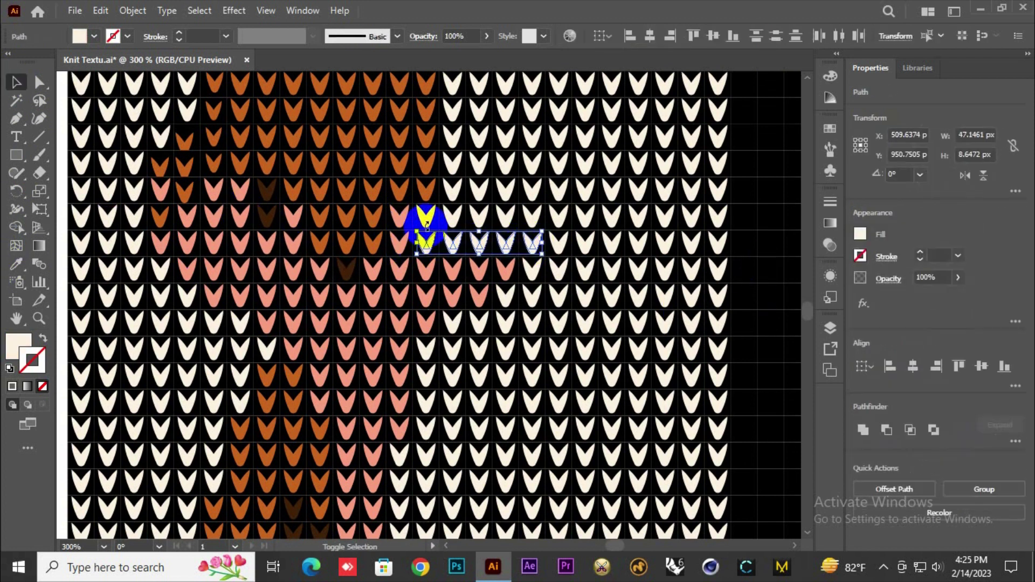
key("i")
left_click(399, 243)
left_click(16, 83)
left_click(334, 237)
Recolor the three stitches in columns fifteen to seventeen, directly above the new pink stitches, in sampled pink.
left_click(452, 215)
left_click(478, 216, "shift")
left_click(506, 215, "shift")
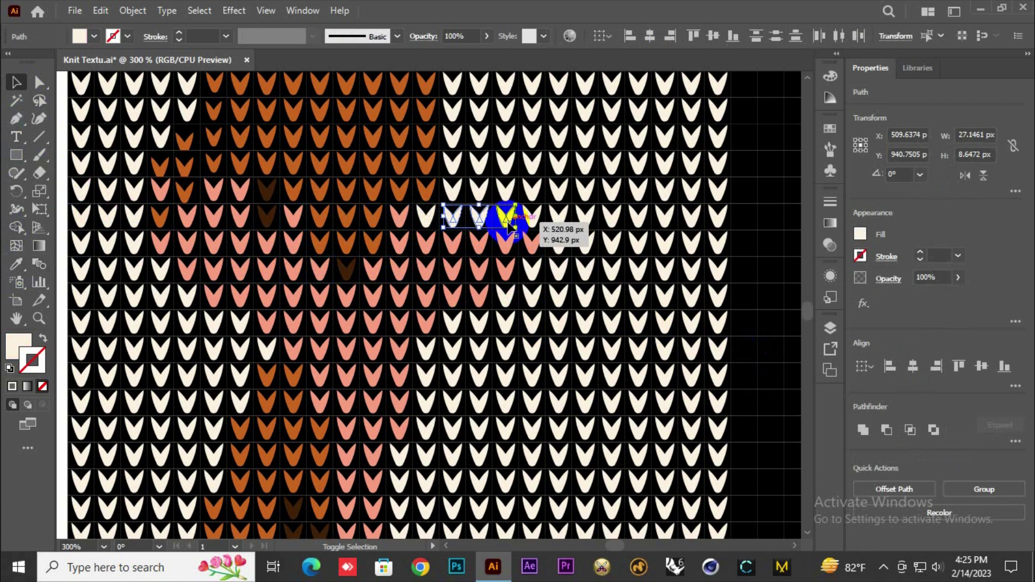
left_click(241, 189)
key("v")
left_click(532, 401)
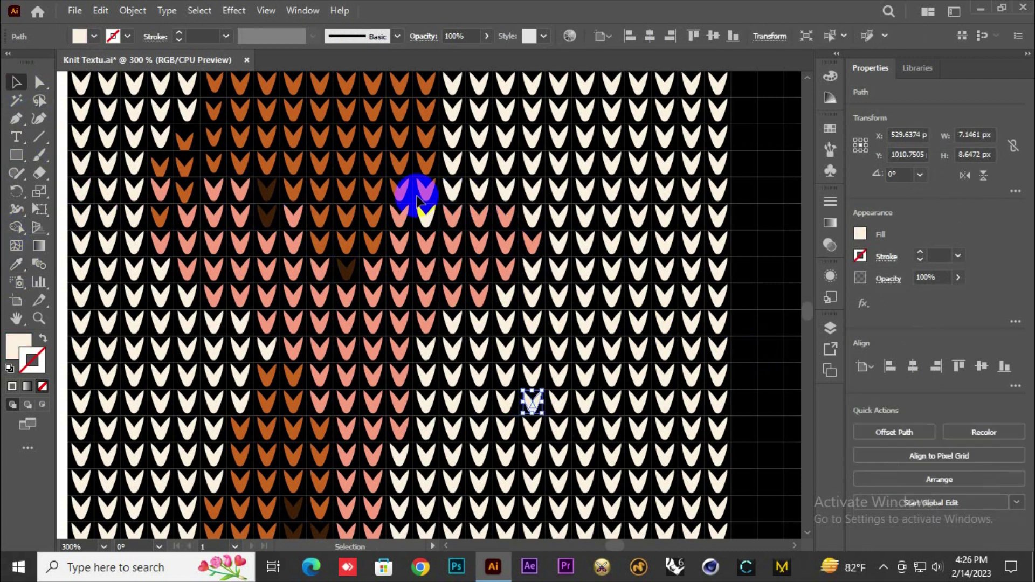
Recolor the lowest orange stitch in column fourteen and the cream stitch below it in sampled dark brown.
scroll(386, 272, "up", 1)
left_click(426, 226)
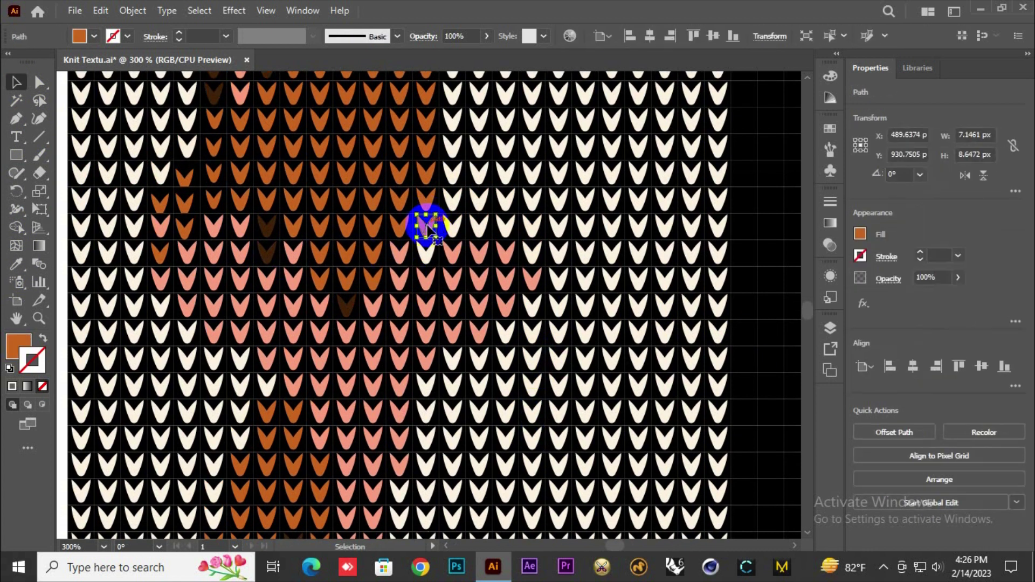
left_click(426, 254, "shift")
left_click(18, 263)
left_click(268, 227)
left_click(532, 360)
Recolor the stitches in columns fifteen and sixteen beside the upper of the two new brown stitches in pink.
left_click(453, 226)
left_click(478, 227, "shift")
left_click(240, 227)
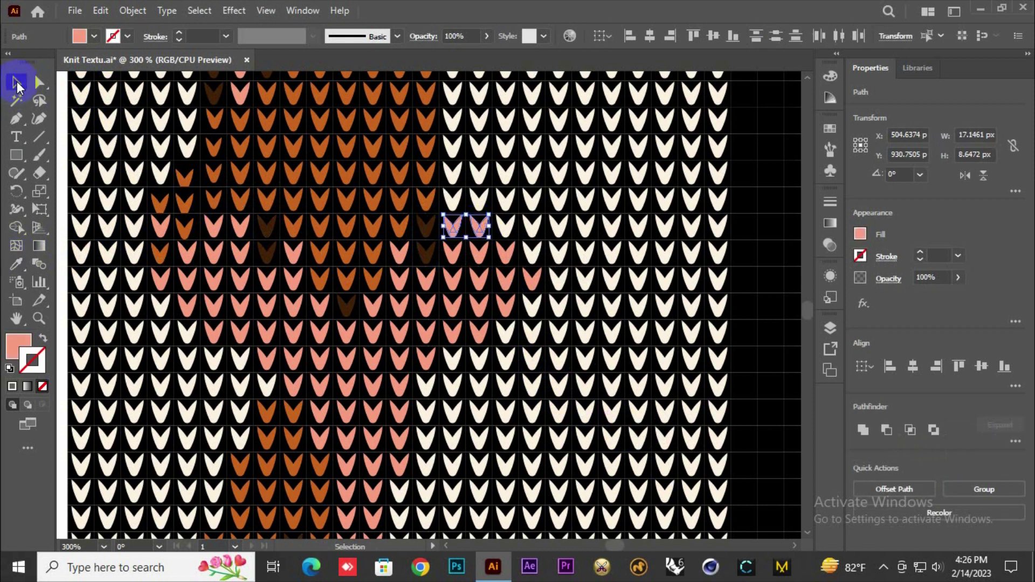
left_click(17, 82)
left_click(532, 410)
Recolor the column-seventeen stitch beside the new pink pair in orange, its column-eighteen neighbor in pink, and the stitch below that in orange.
left_click(511, 229)
key("i")
left_click(240, 175)
left_click(533, 226, "ctrl")
left_click(476, 299)
left_click(526, 253, "ctrl")
left_click(267, 201)
Recolor the four stitches in columns fifteen to eighteen, directly above that row, in sampled orange.
scroll(531, 423, "up", 3)
left_click(532, 423, "ctrl")
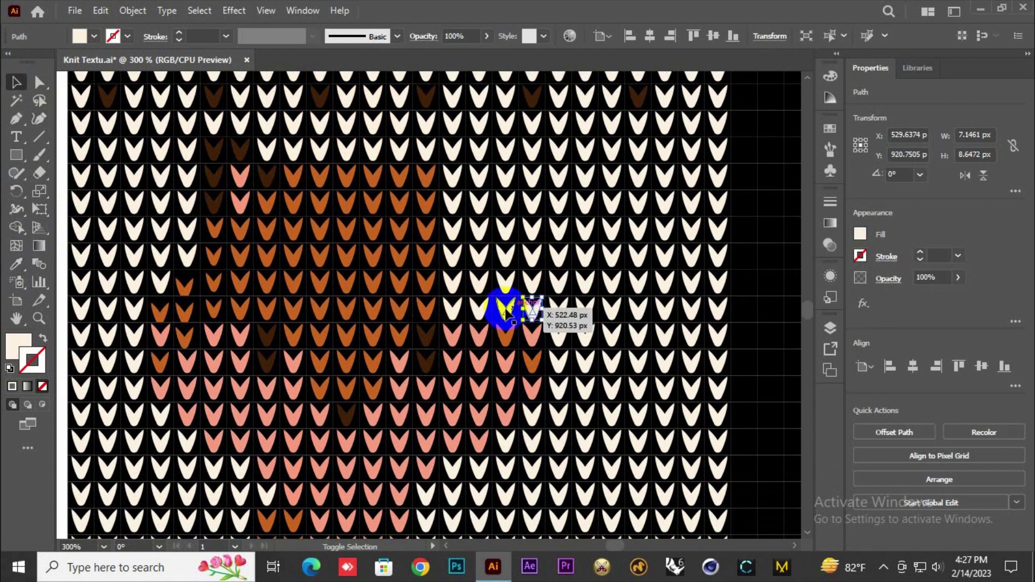
left_click(506, 312, "shift")
left_click(479, 311, "shift")
left_click(454, 311, "shift")
key("i")
left_click(269, 280)
key("v")
left_click(766, 257)
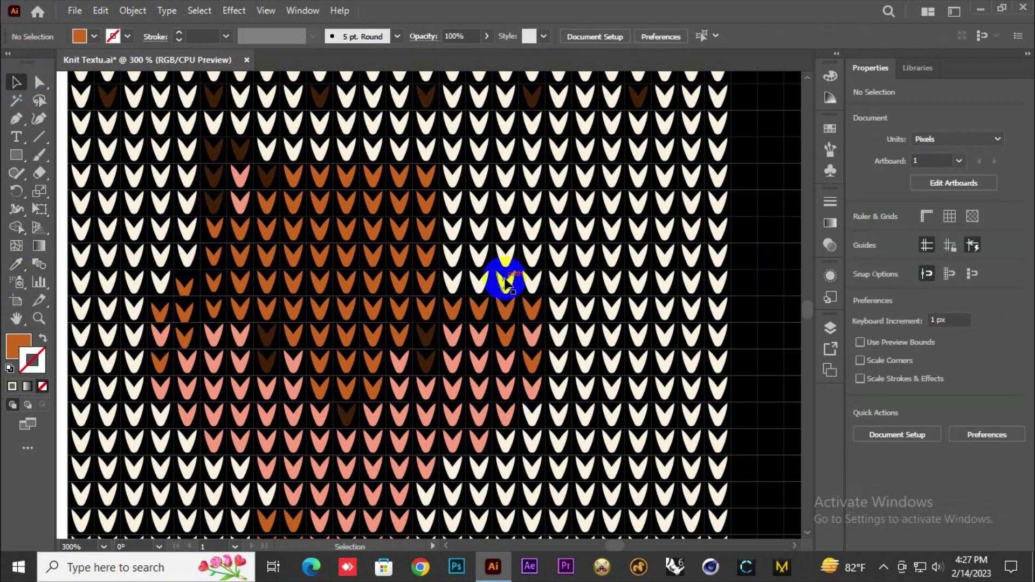
Recolor the next three rows above the four orange stitches from column fifteen in orange: three, two and two stitches going up.
left_click(506, 281, "shift")
left_click(479, 281, "shift")
left_click(453, 280, "shift")
left_click(486, 255, "shift")
left_click(452, 258, "shift")
left_click(450, 230, "shift")
key("i")
left_click(311, 263)
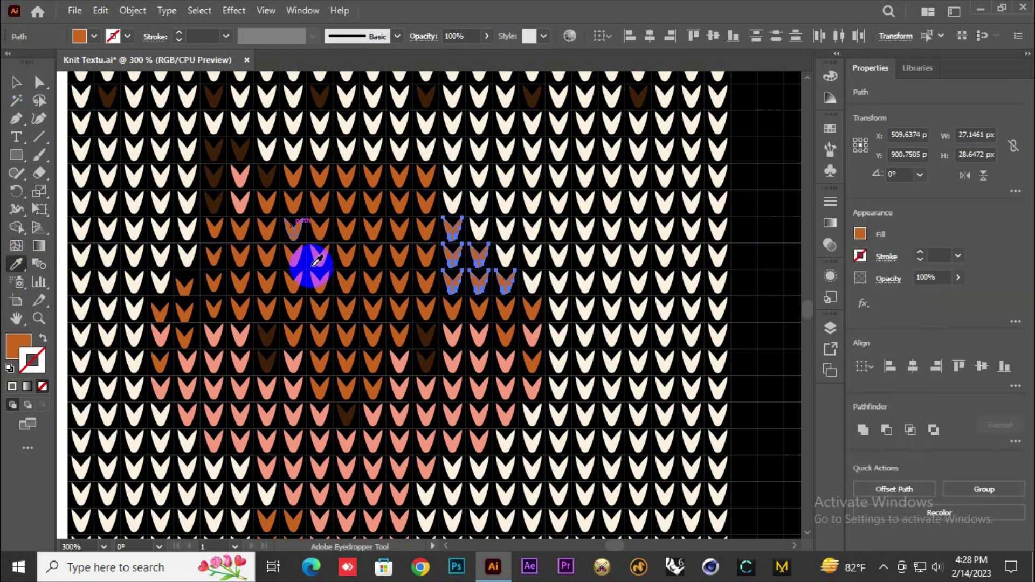
key("v")
left_click(585, 202)
key("i")
left_click(272, 260)
key("v")
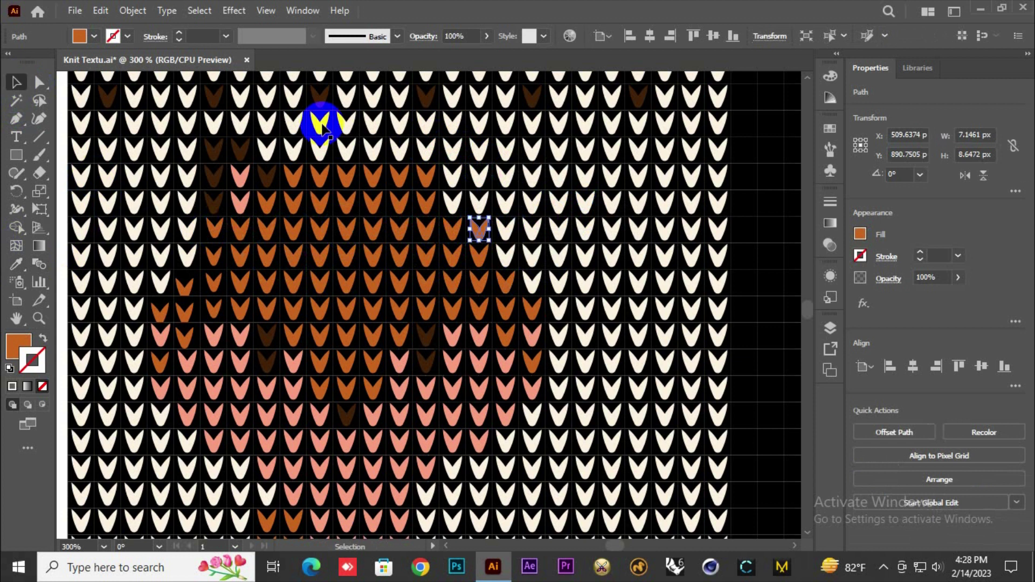
Recolor the two column-fifteen stitches directly above the new orange ones in sampled pink.
left_click(453, 205)
left_click(453, 178, "shift")
key("i")
left_click(238, 205)
key("v")
Recolor three stacked stitches in column sixteen beside the pink pair and the adjoining top stitch in column seventeen in sampled dark brown.
left_click(479, 152)
left_click(479, 179, "shift")
left_click(479, 205, "shift")
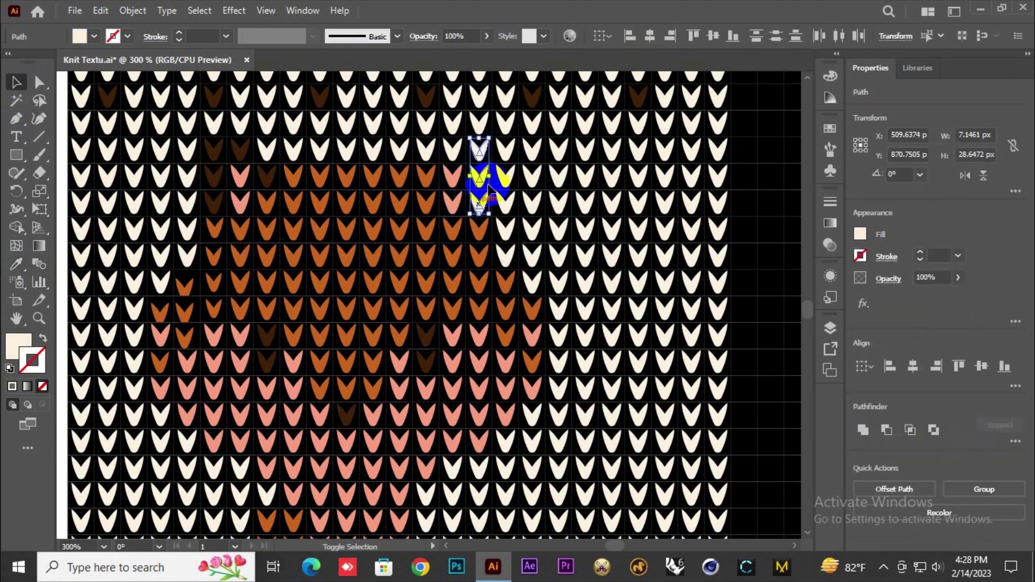
left_click(506, 155, "shift")
key("i")
left_click(107, 99)
key("v")
left_click(647, 267)
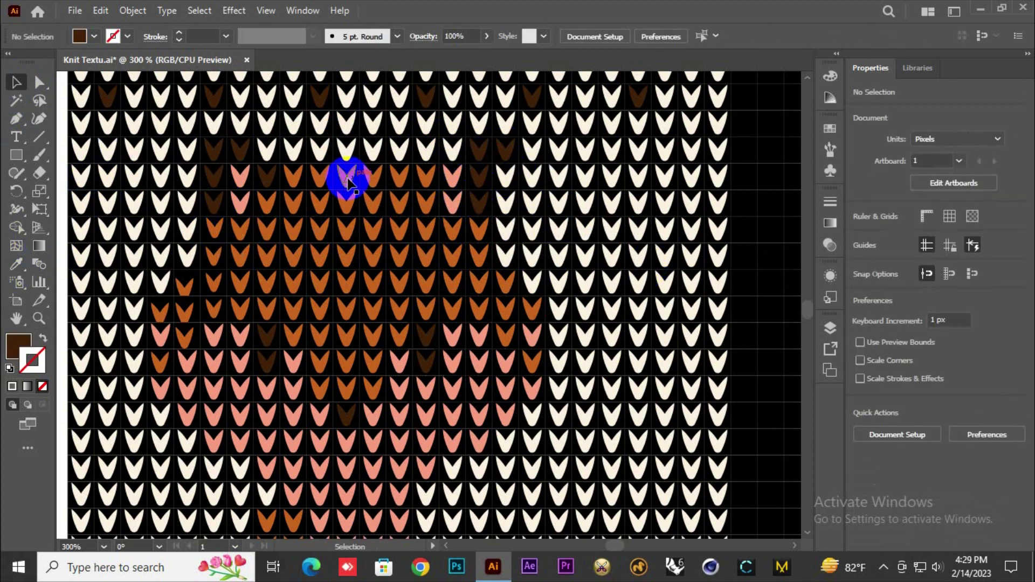
Recolor the stitch inward of the fox's right ear's upper pink stitch in sampled dark brown.
left_click(423, 178)
key("i")
left_click(509, 151)
key("v")
left_click(793, 229)
scroll(542, 270, "down", 3)
scroll(539, 315, "up", 2)
scroll(512, 392, "down", 2)
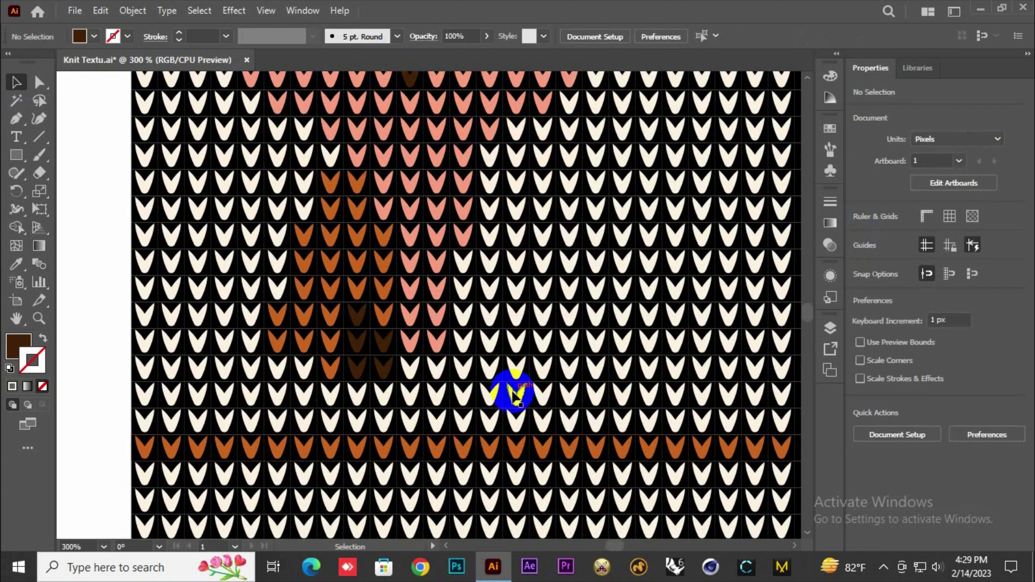
Recolor the four stacked stitches directly alongside the right edge of the fox's pink chest in sampled orange.
scroll(475, 350, "up", 3)
left_click_drag(464, 431, 462, 253)
key("i")
left_click(302, 378)
key("v")
Recolor the three stitches below that orange column and the two lower stitches beside them in dark brown as the second paw.
left_click(556, 391)
key("i")
left_click(351, 282)
key("v")
left_click(508, 422)
left_click_drag(491, 380, 489, 445)
scroll(489, 444, "up", 2)
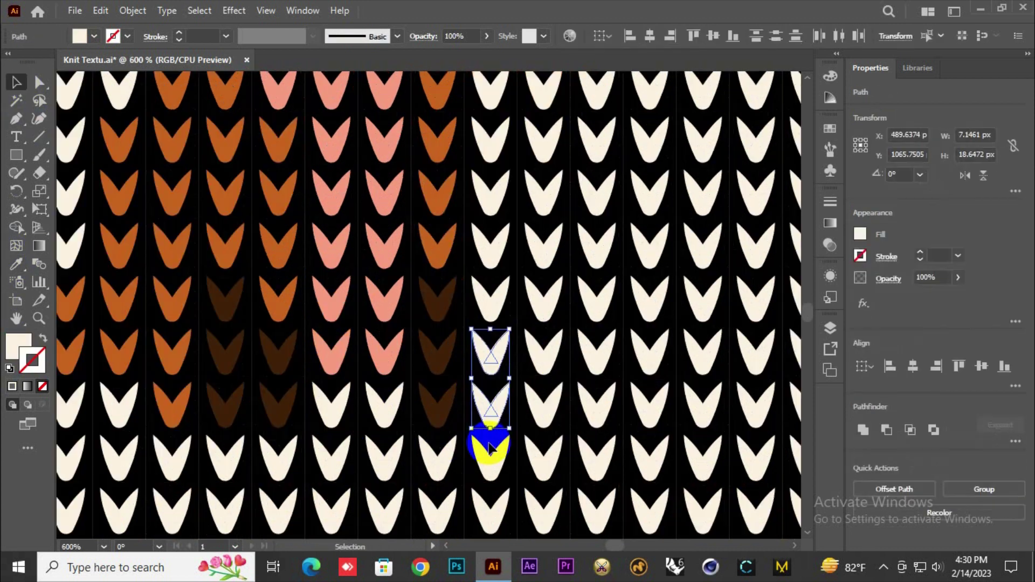
scroll(404, 162, "down", 1)
scroll(527, 404, "up", 4)
Recolor seven stitches stacked above the second paw and the adjoining block of four columns by six rows in sampled orange.
left_click_drag(462, 387, 460, 149)
key("i")
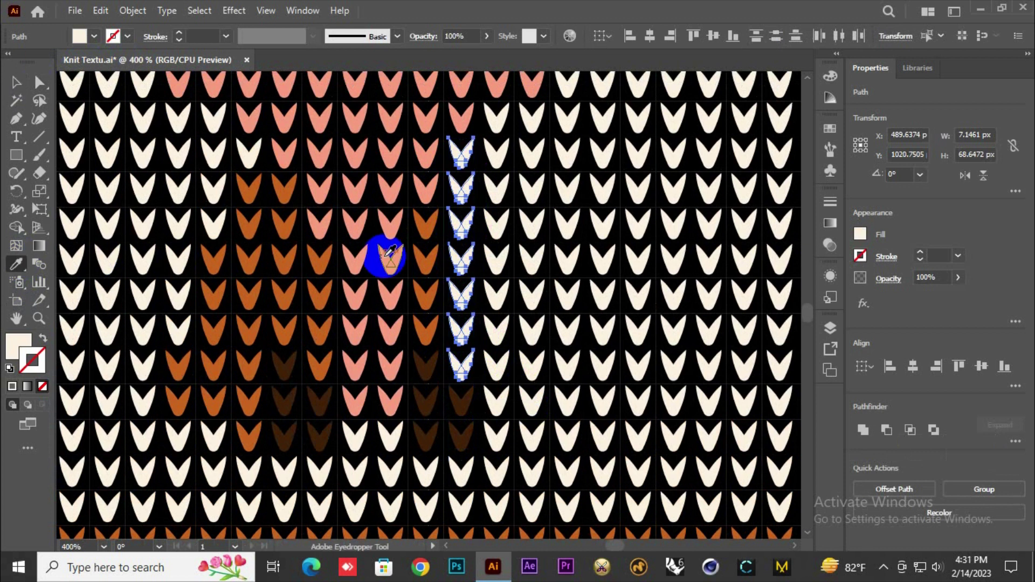
left_click(389, 252)
key("v")
left_click_drag(492, 430, 614, 212)
key("i")
left_click(394, 249)
key("v")
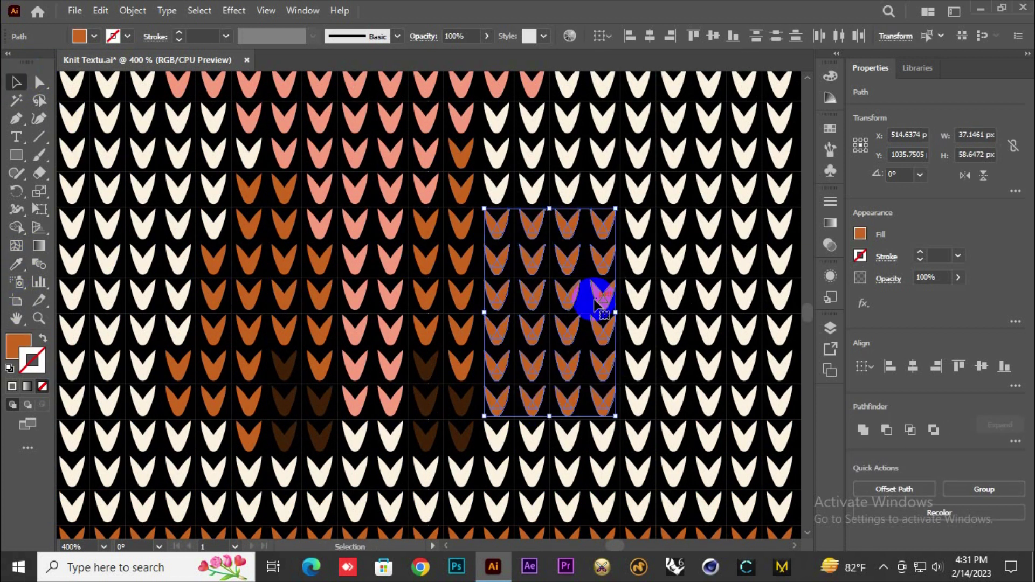
Extend the tail upward and to the right with orange stitches, and recolor its tip in pink.
left_click_drag(635, 173, 639, 288)
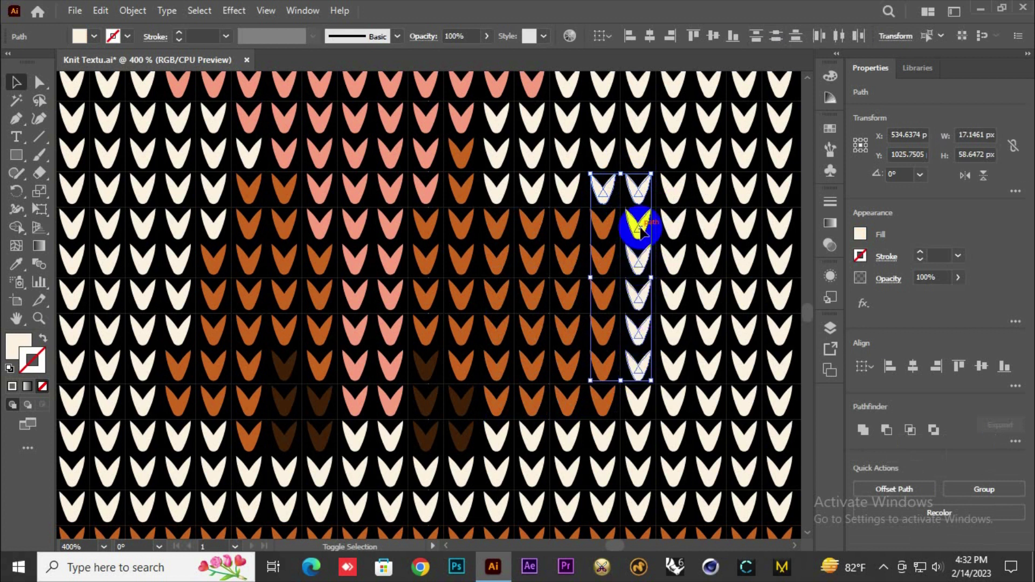
key("i")
left_click(492, 292)
scroll(460, 370, "down", 1)
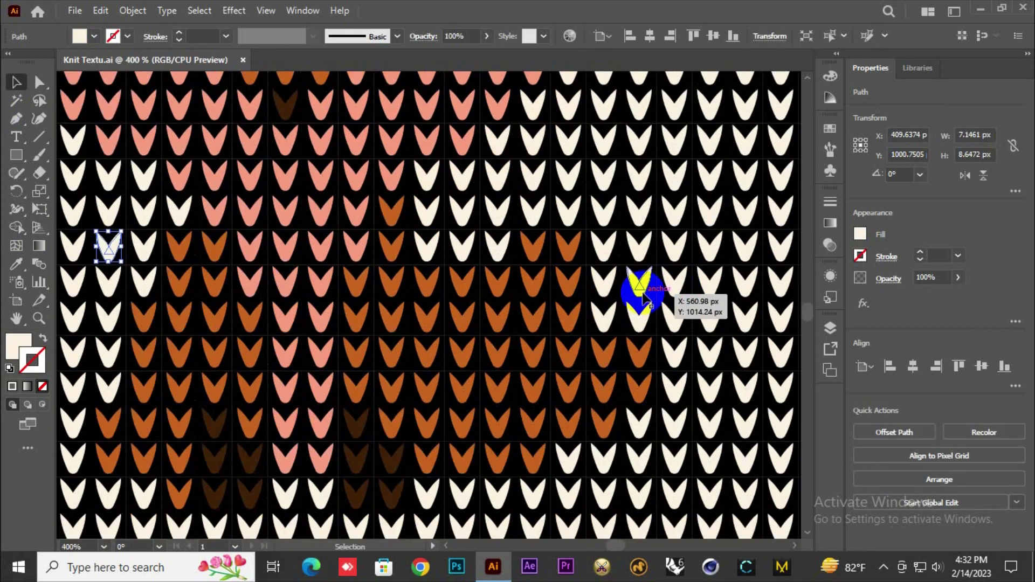
left_click_drag(590, 331, 674, 213)
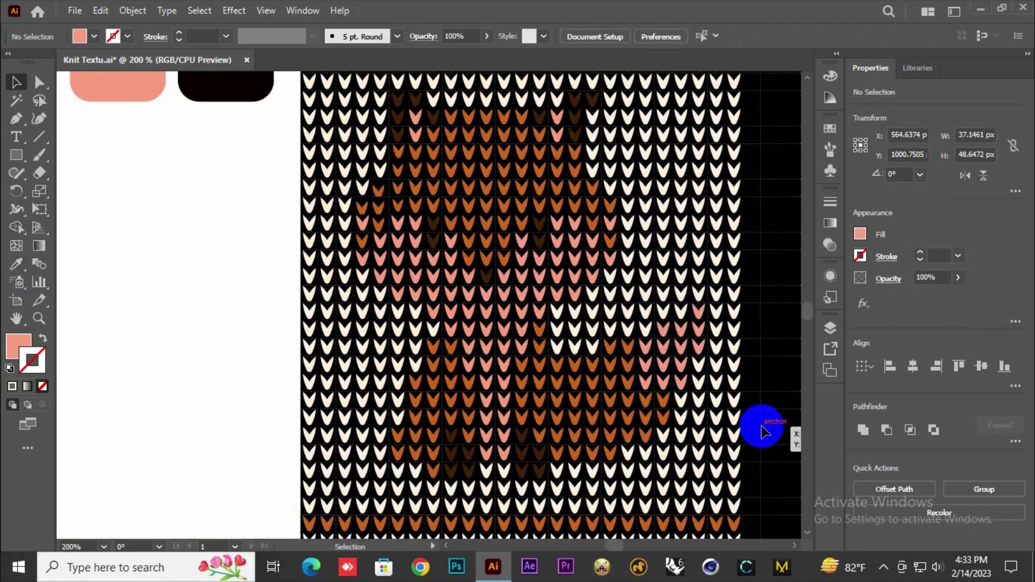
Recolor four stitches in the first two columns below the lower orange row in orange, forming a partial cross.
scroll(514, 426, "down", 1)
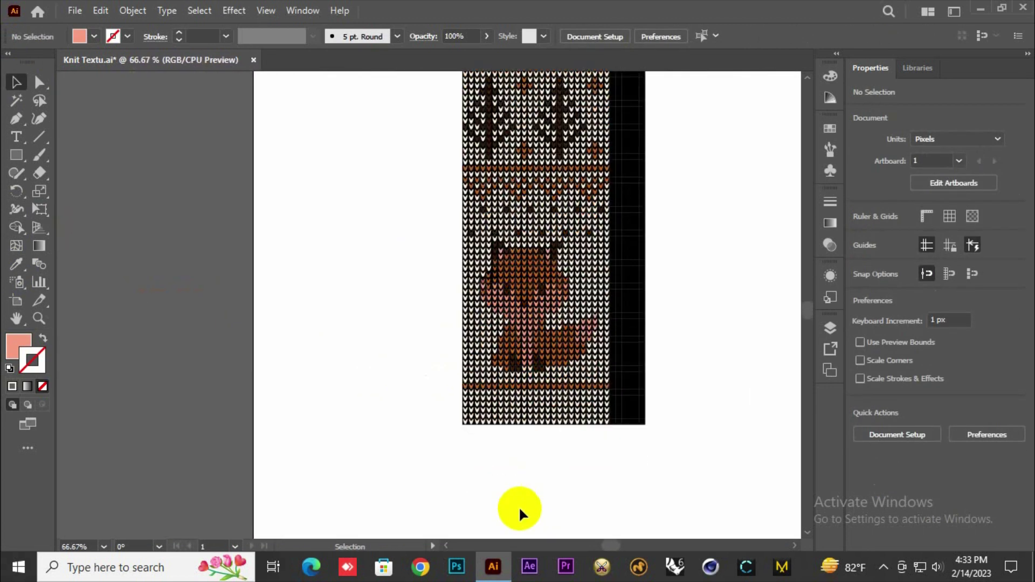
scroll(508, 456, "up", 4)
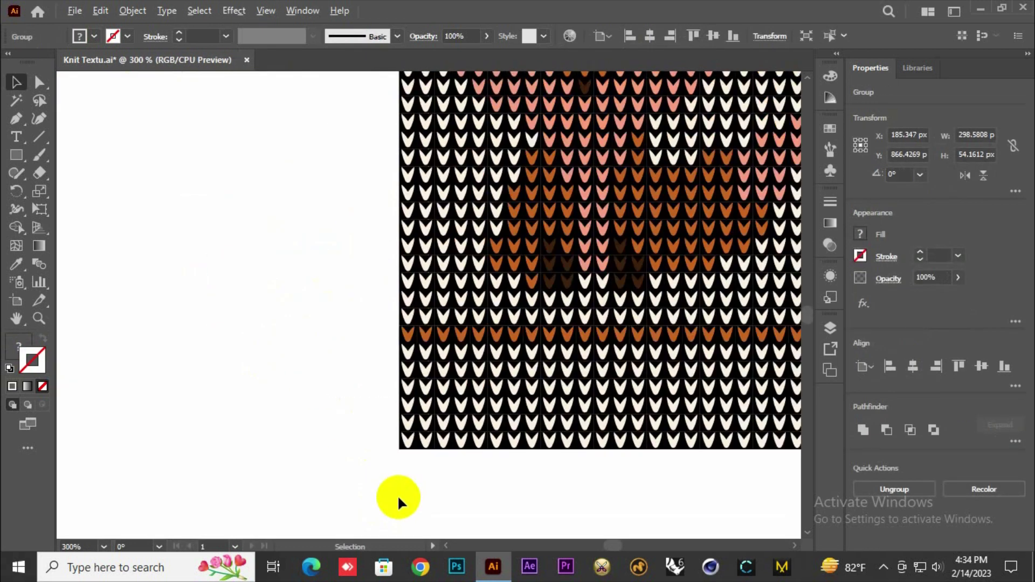
left_click(434, 358)
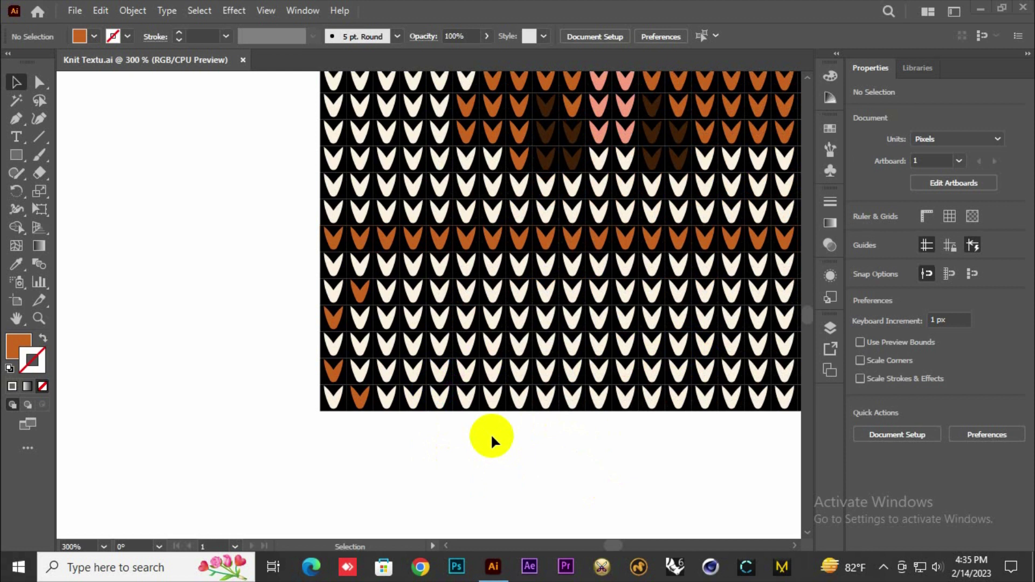
Recolor a five-by-five heart of stitches beside the partial cross in sampled dark brown.
left_click(414, 336, "shift")
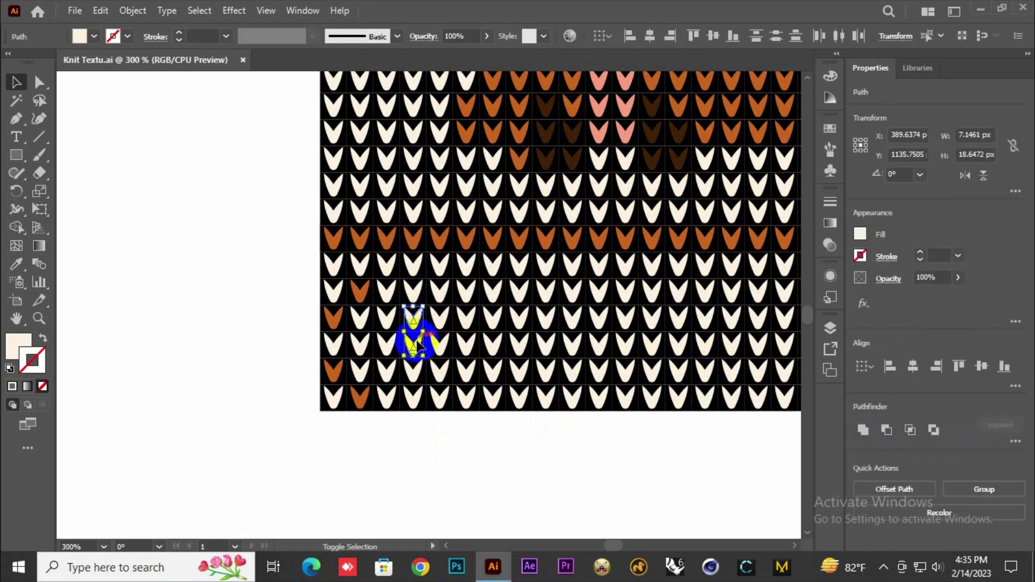
left_click_drag(438, 292, 495, 369)
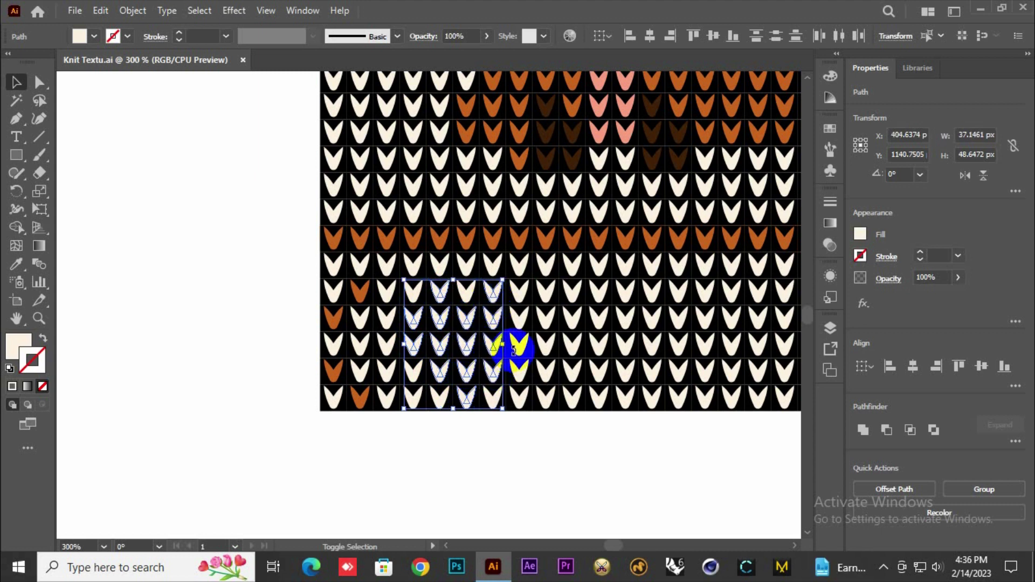
scroll(433, 363, "down", 1)
left_click(16, 264)
left_click(520, 206)
left_click(16, 82)
left_click(129, 259)
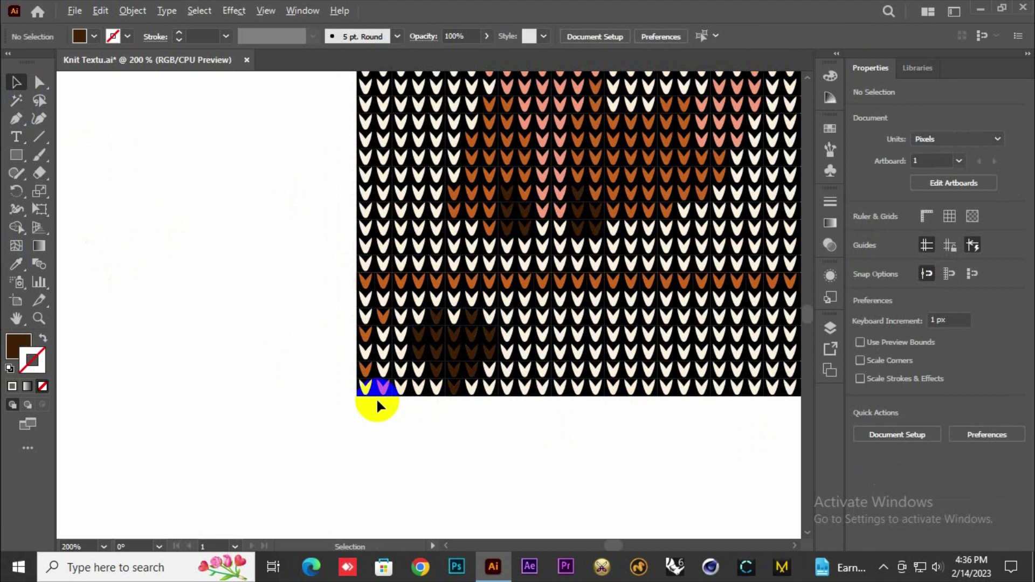
Recolor a five-by-five X of stitches to the right of the heart in sampled orange.
left_click_drag(640, 381, 510, 391)
left_click_drag(370, 422, 415, 377)
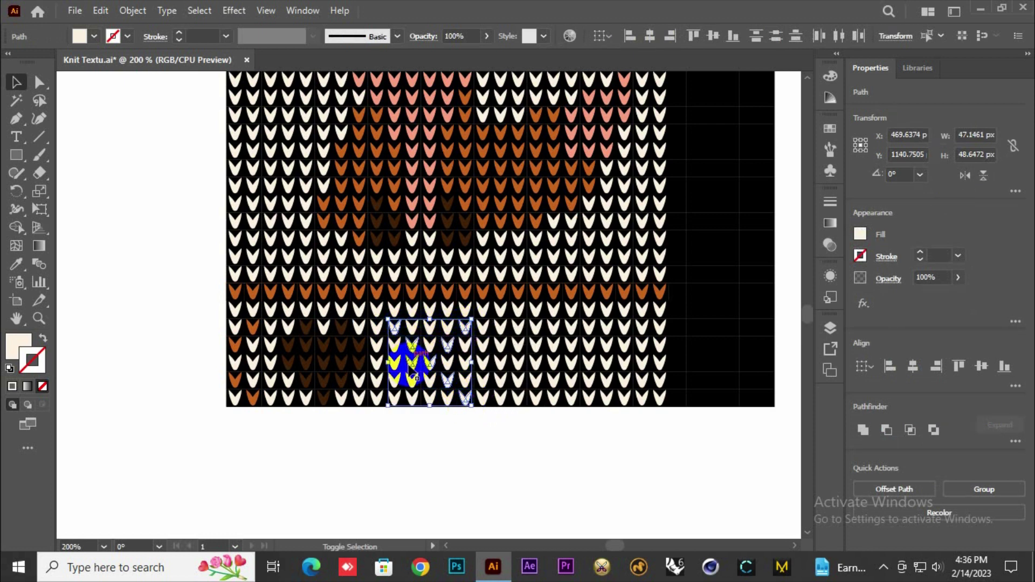
key("i")
left_click(376, 293)
left_click(16, 82)
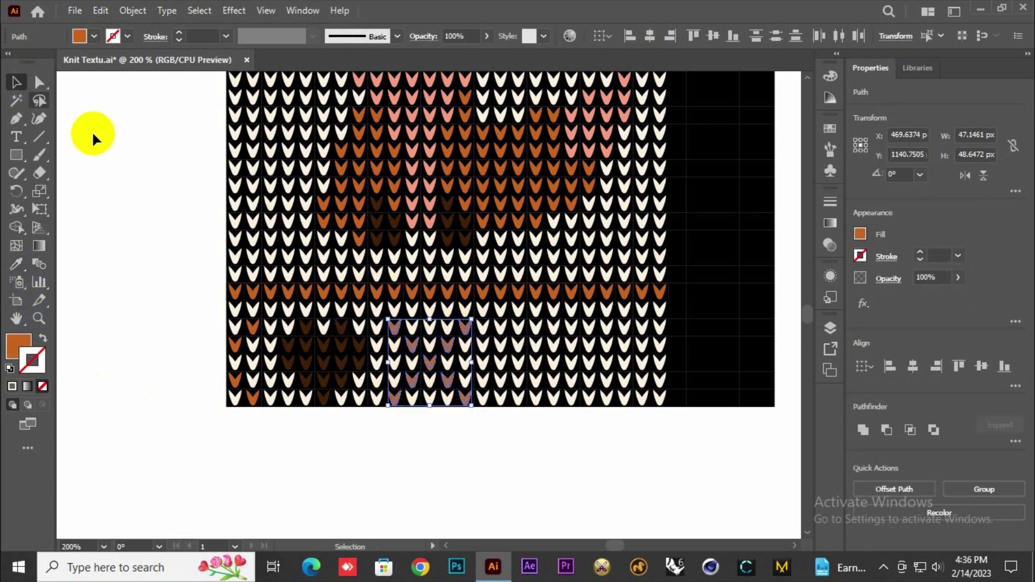
left_click(515, 407)
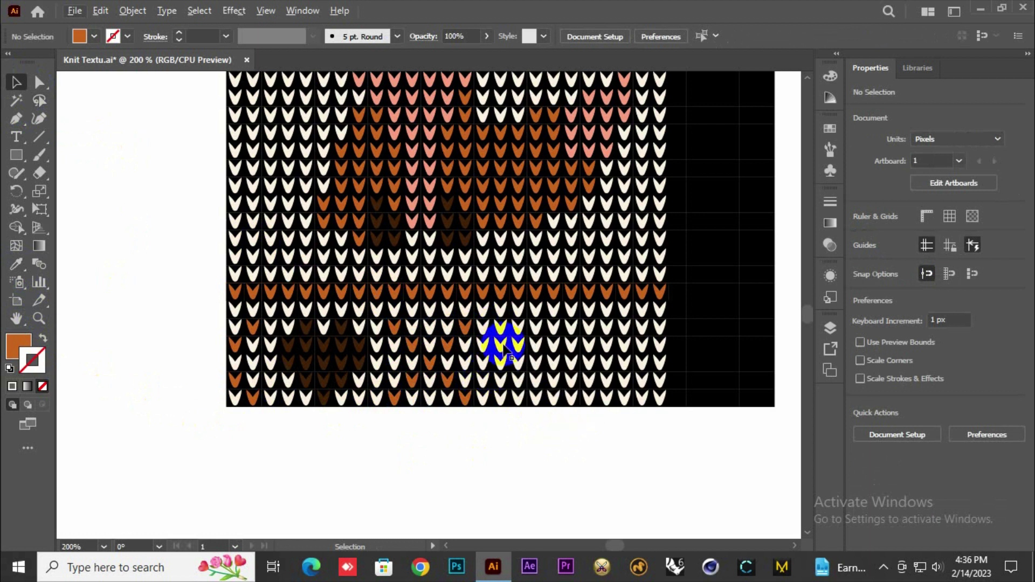
Recolor a second five-by-five heart of stitches to the right of the orange X in sampled dark brown.
left_click(499, 365)
scroll(479, 380, "up", 1)
left_click_drag(542, 383, 624, 358)
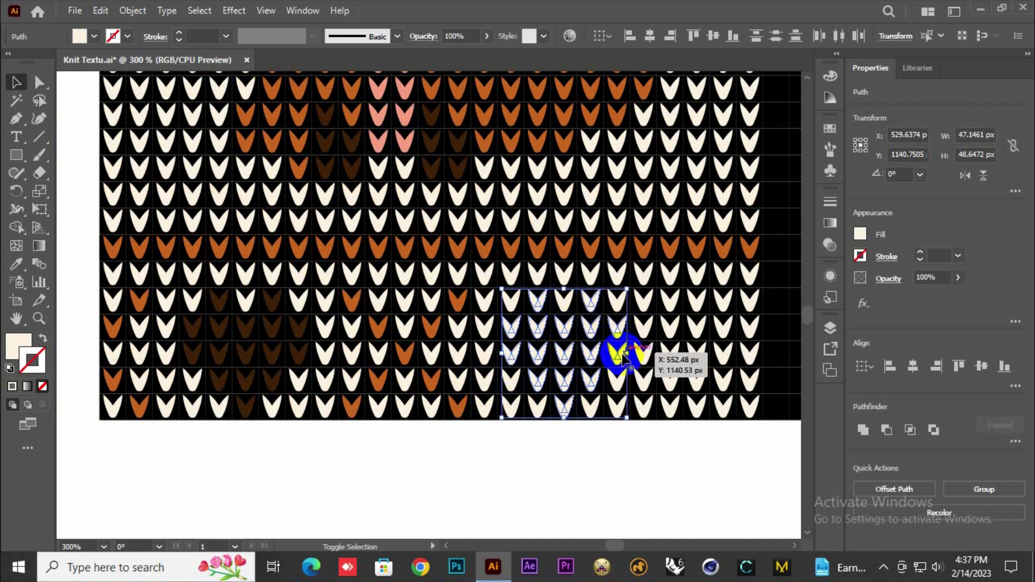
key("i")
left_click(243, 326)
left_click(16, 82)
scroll(588, 375, "right", 2)
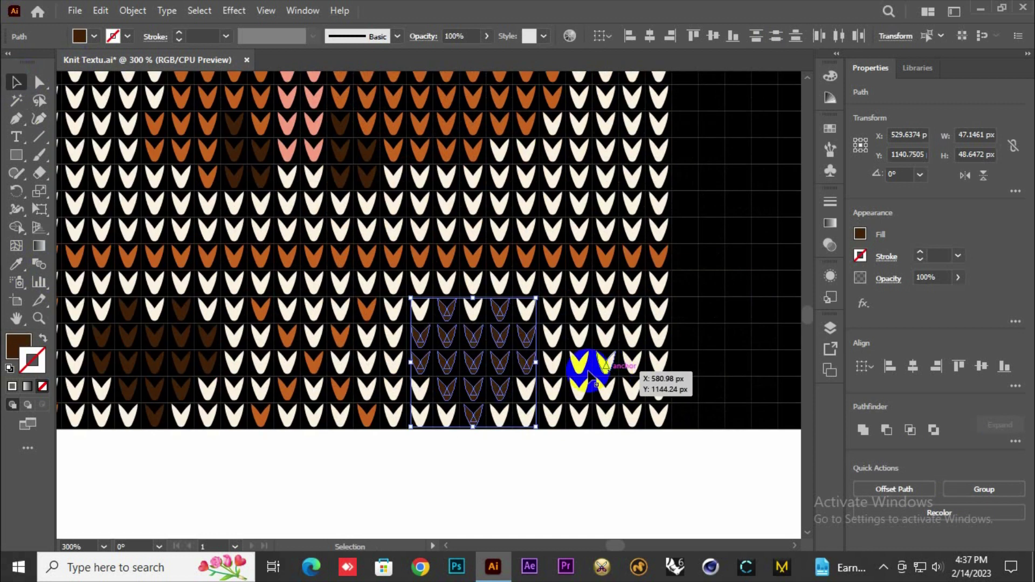
Recolor seven stitches in the last four columns of the bottom band in sampled orange, forming a cropped X.
left_click(579, 312)
left_click(605, 337, "shift")
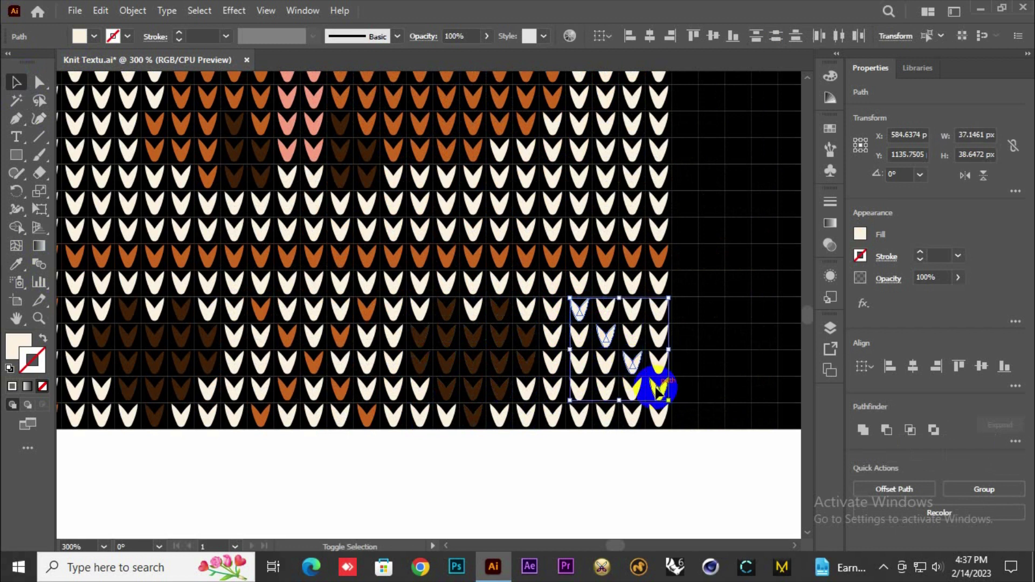
left_click(661, 335, "shift")
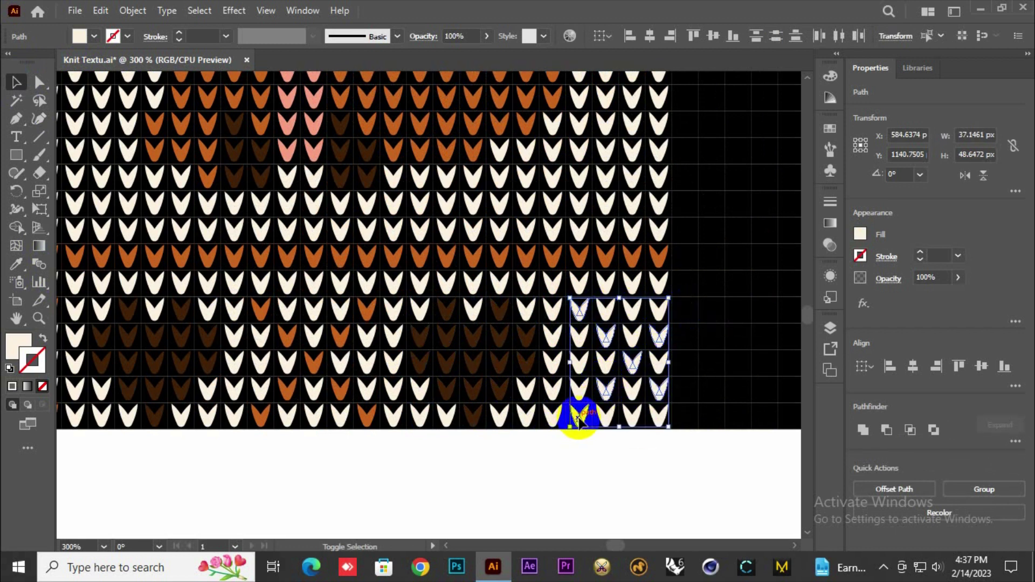
key("i")
left_click(260, 309)
scroll(565, 379, "down", 3)
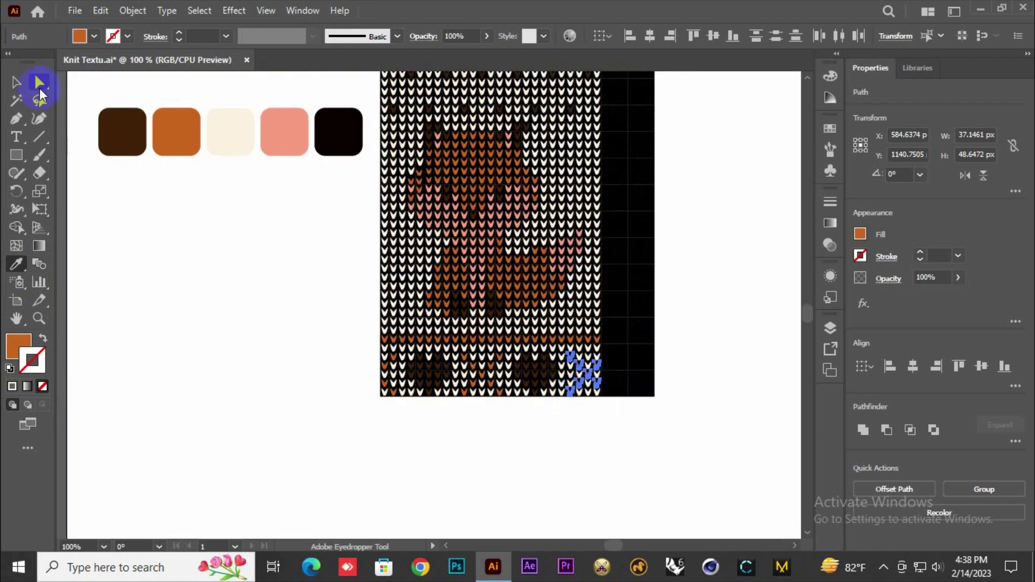